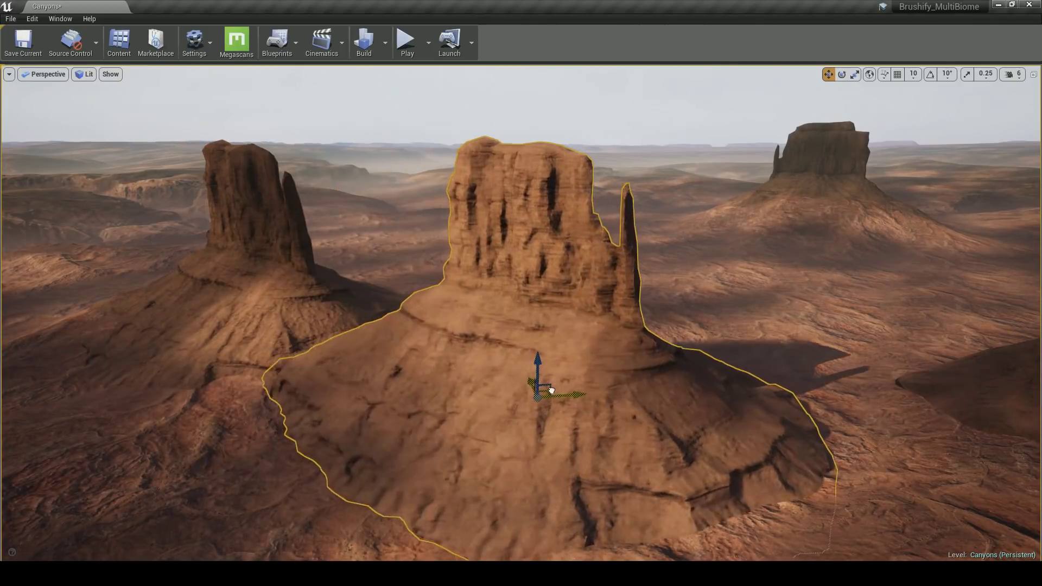
Reposition the selected central butte on the desert plain and prepare to rotate it.
drag(551, 390, 576, 368)
key(e)
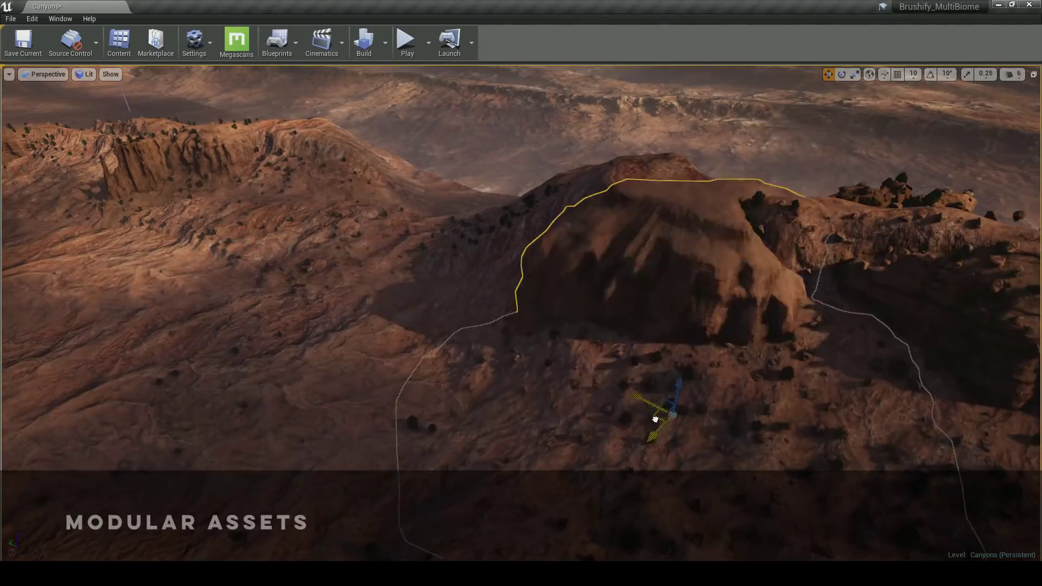
Move the selected butte with the spire to the near end of the ridge and rotate it to extend the cliff line.
drag(655, 419, 618, 346)
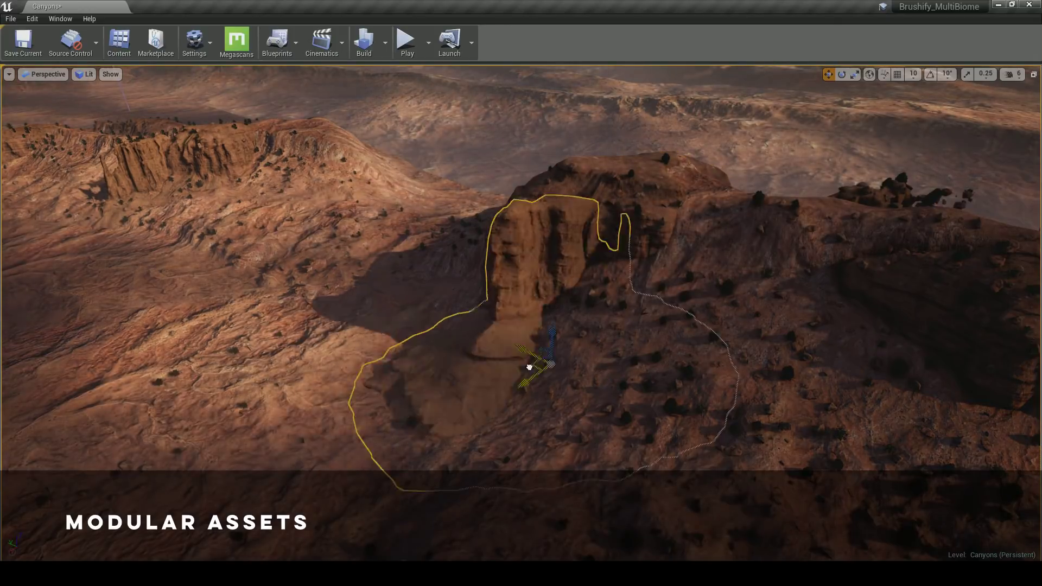
drag(531, 365, 465, 349)
key(e)
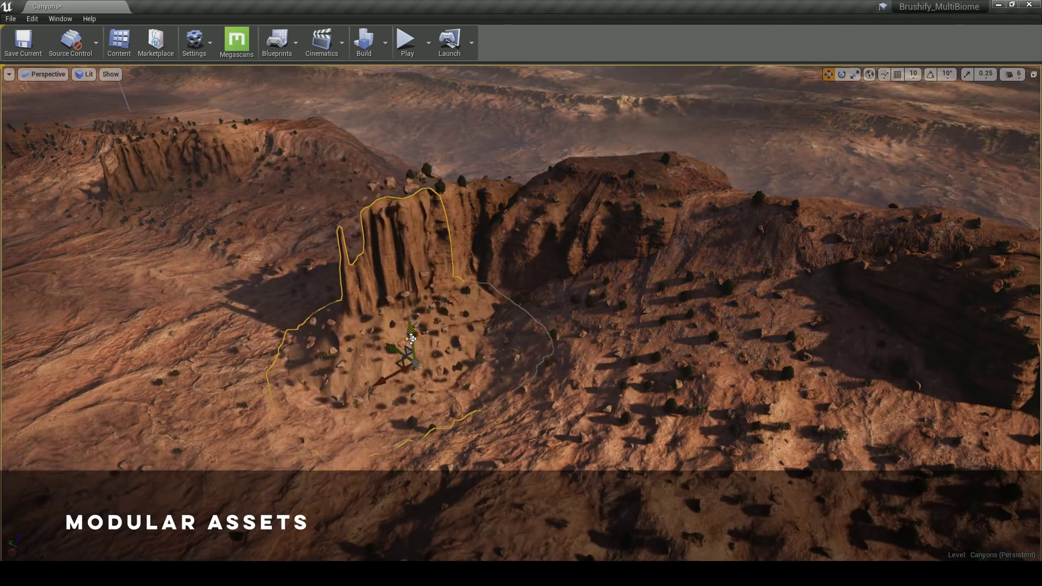
Position another cliff piece against the middle of the ridge beside the spired butte, blending it into the slope.
right_drag(411, 339, 509, 258)
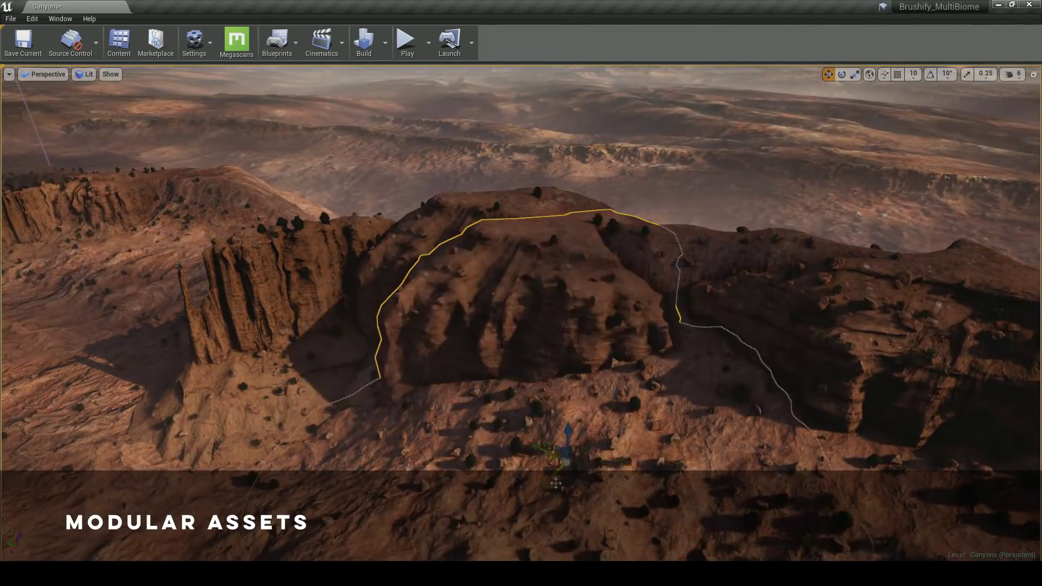
drag(545, 434, 551, 466)
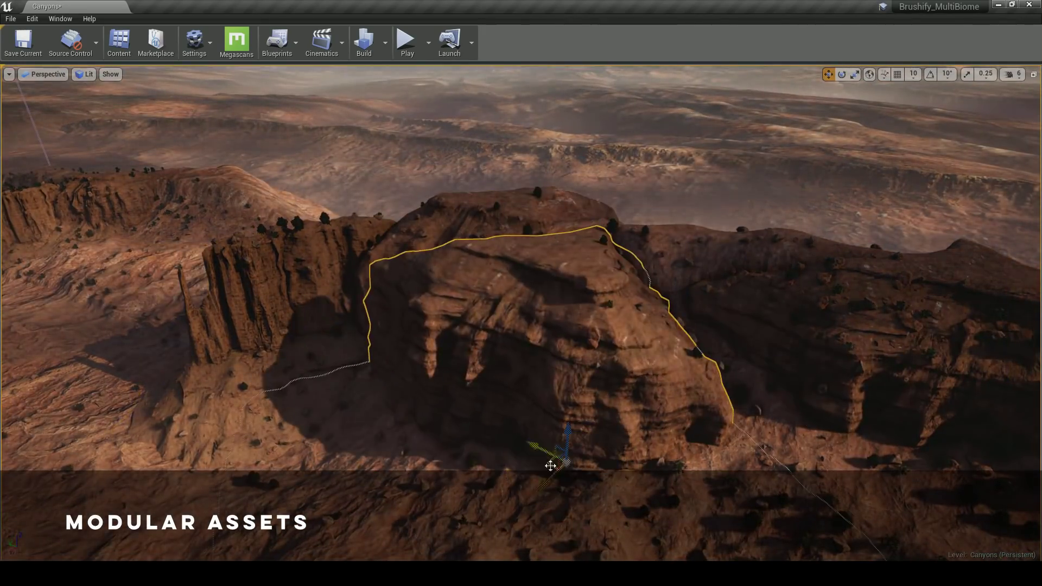
right_drag(550, 466, 559, 461)
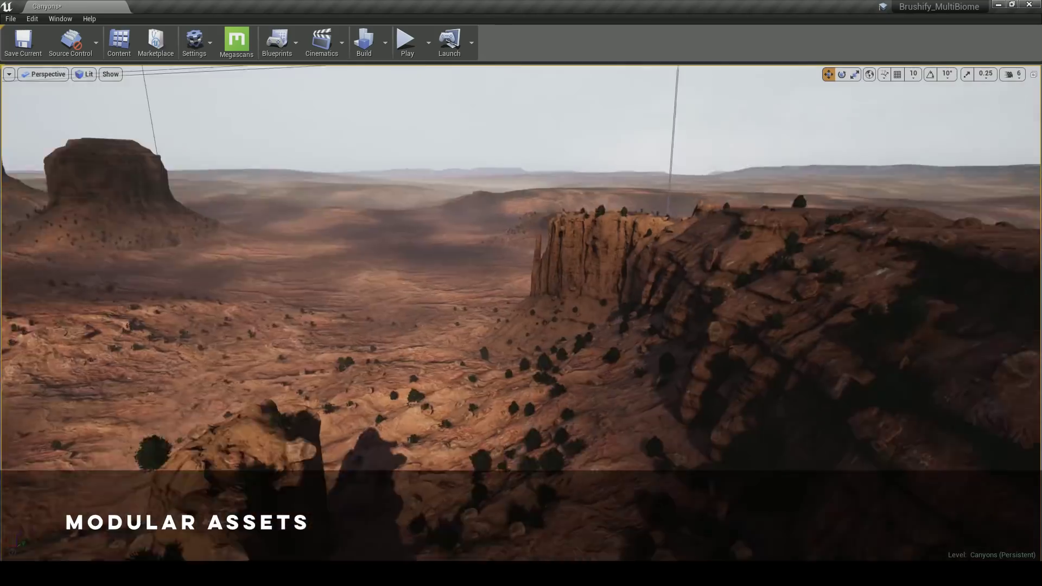
View the assembled cliff line from its plateau and start playing the level in the viewport.
right_drag(521, 293, 564, 293)
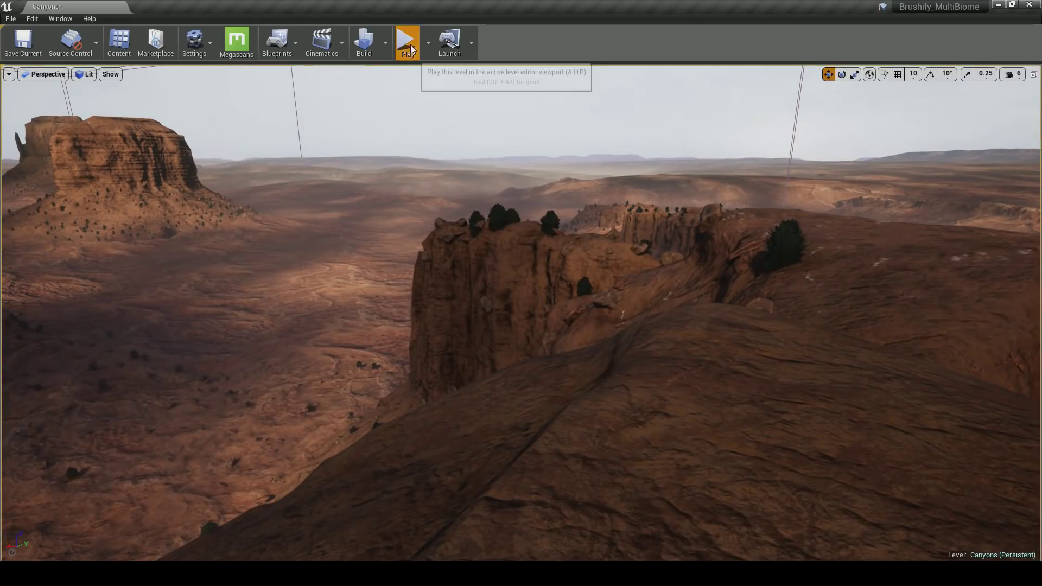
click(408, 42)
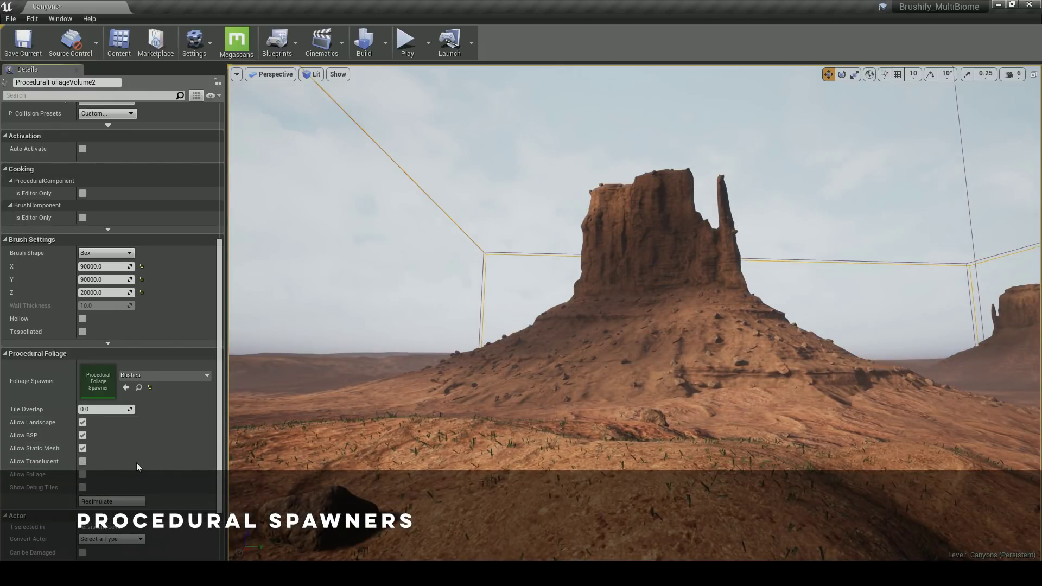
Inspect the procedurally spawned foliage around the butte, running the play character across its rocky slopes.
key(w)
right_drag(507, 408, 657, 407)
key(a)
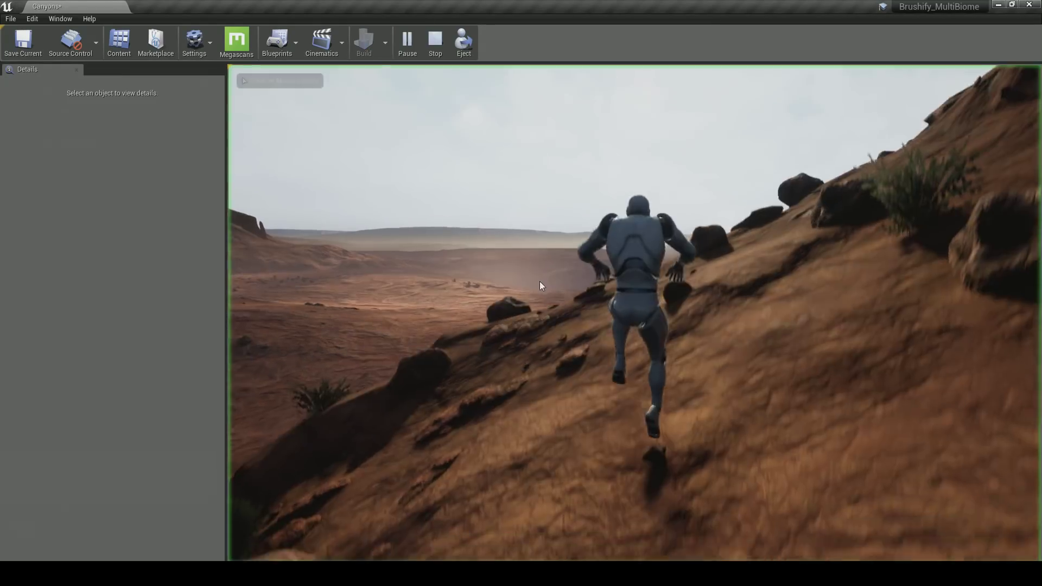
click(539, 282)
key(w)
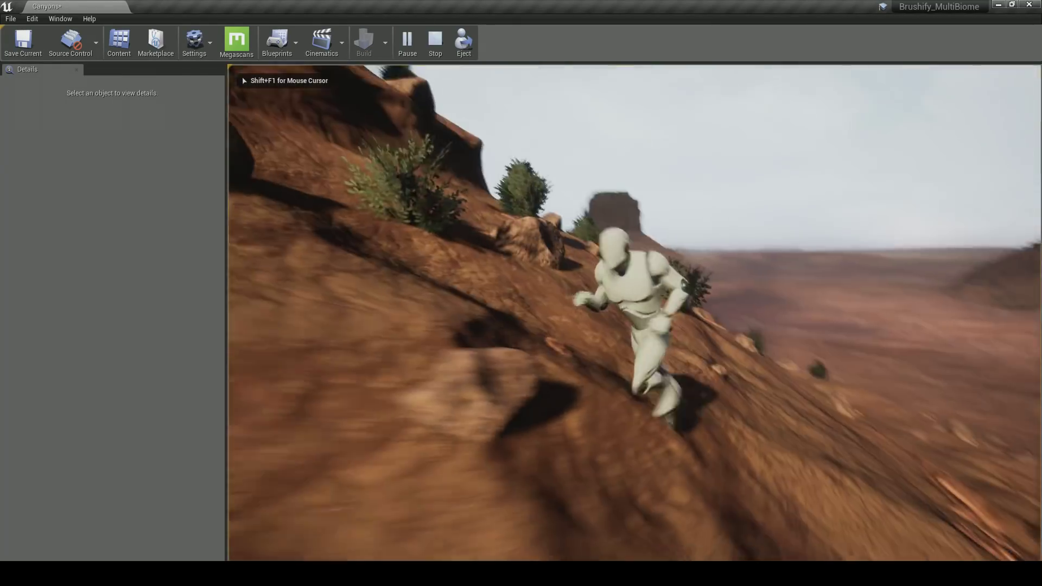
key(d)
key(w)
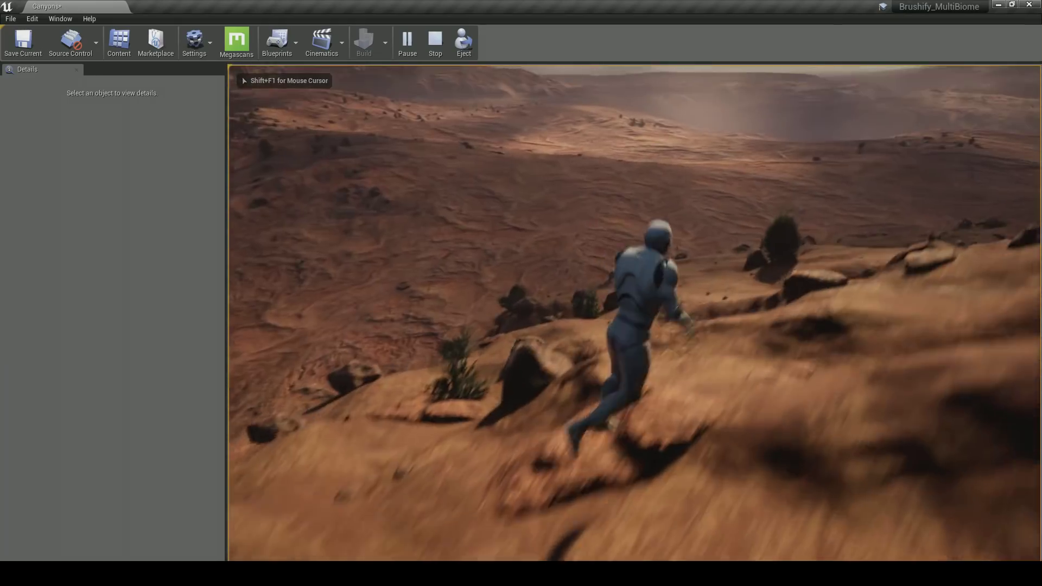
key(w)
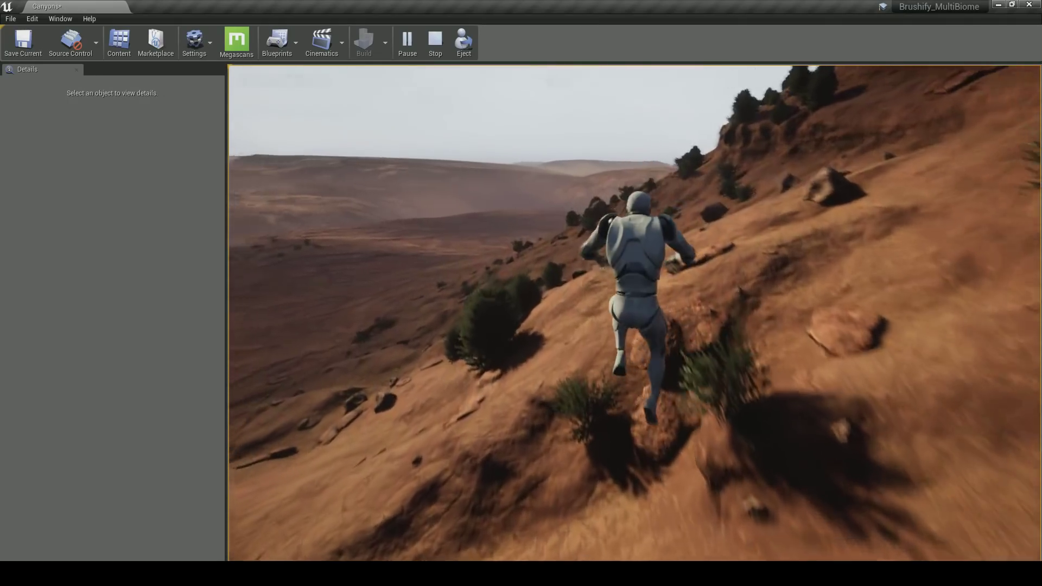
key(w)
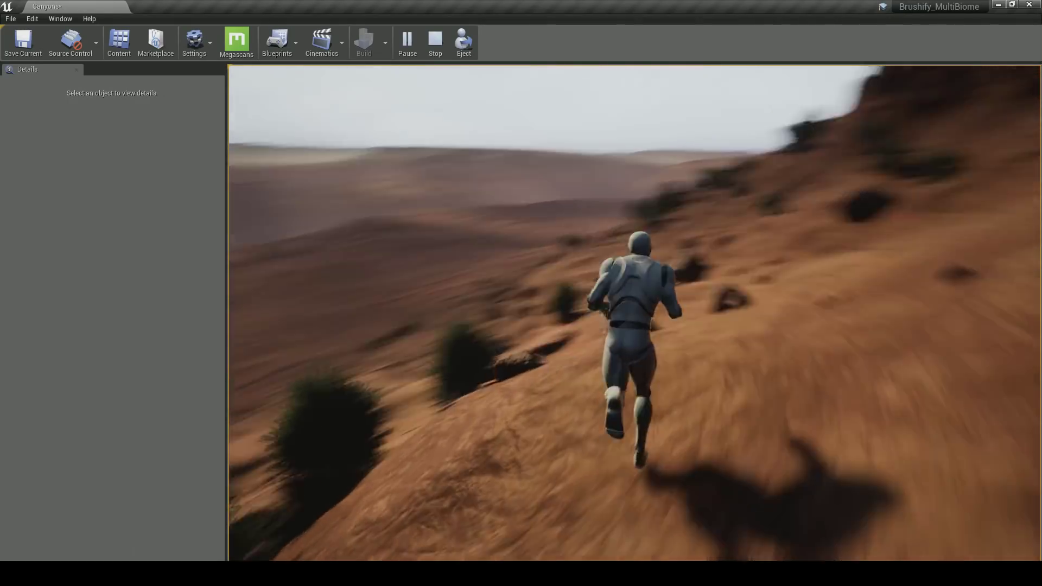
key(w)
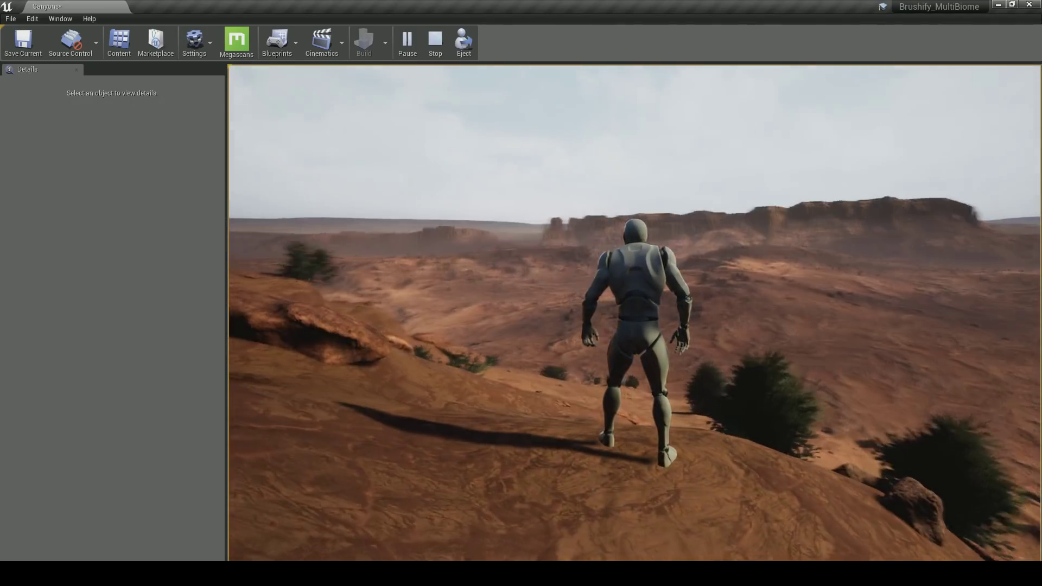
key(w)
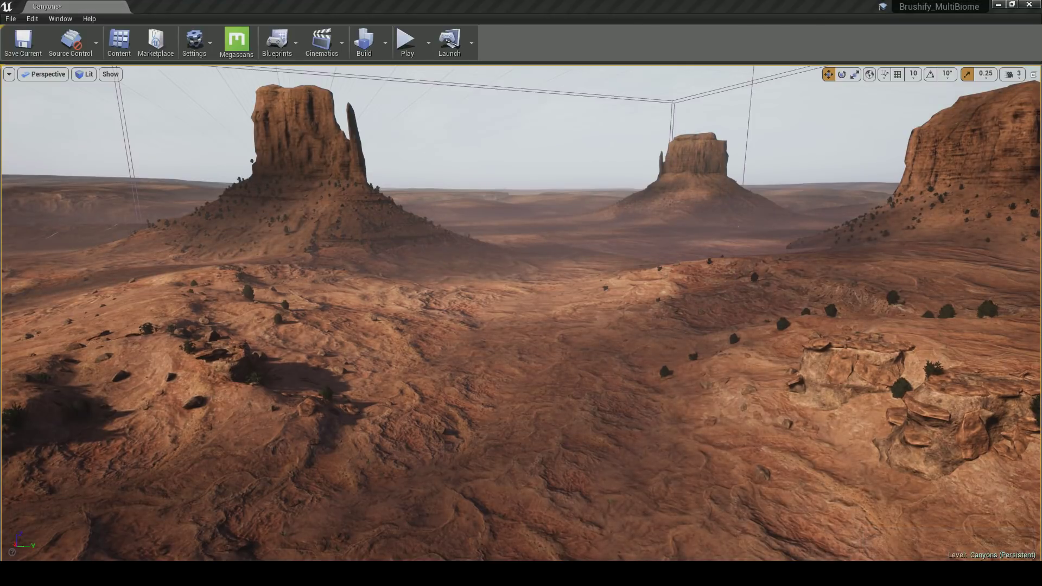
Move the selected rock formation to the trench, rotate it about 101 degrees and sink it into the shaded wall's edge.
mouse_move(322, 354)
right_down()
mouse_move(312, 352)
mouse_move(323, 353)
right_up()
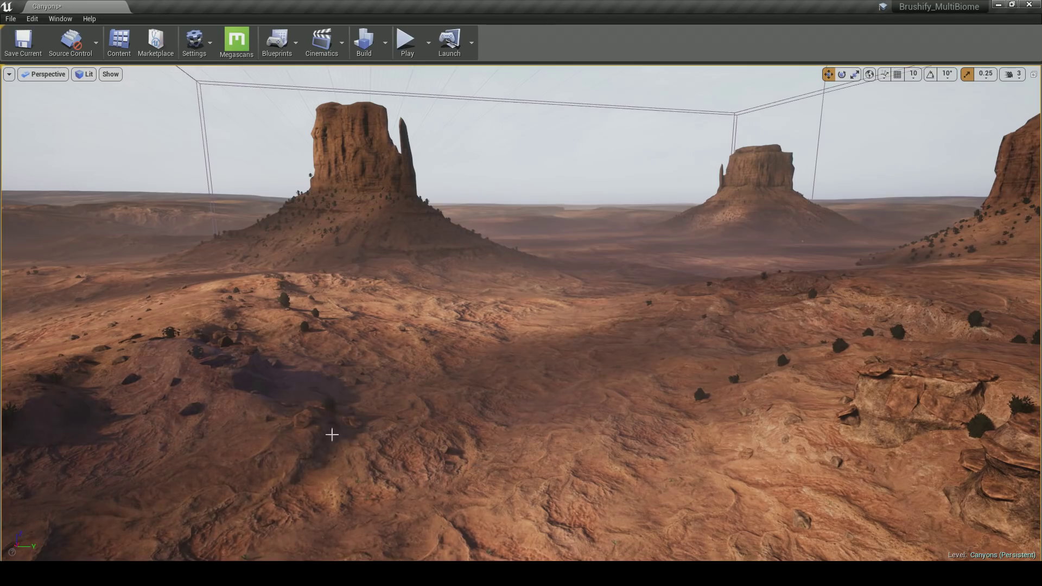
key(w)
right_drag(555, 352, 582, 369)
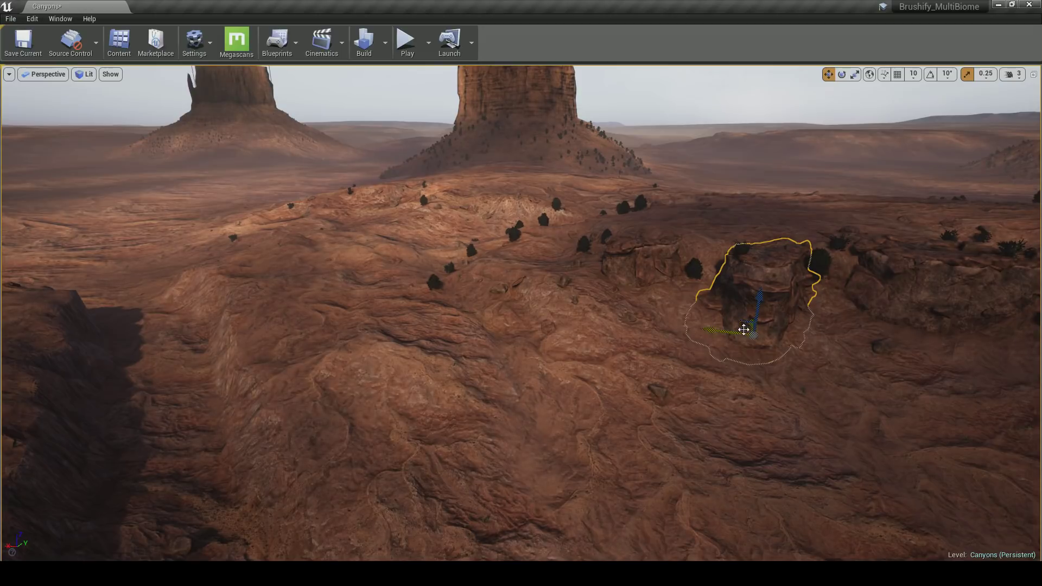
drag(703, 352, 226, 360)
right_drag(225, 360, 103, 350)
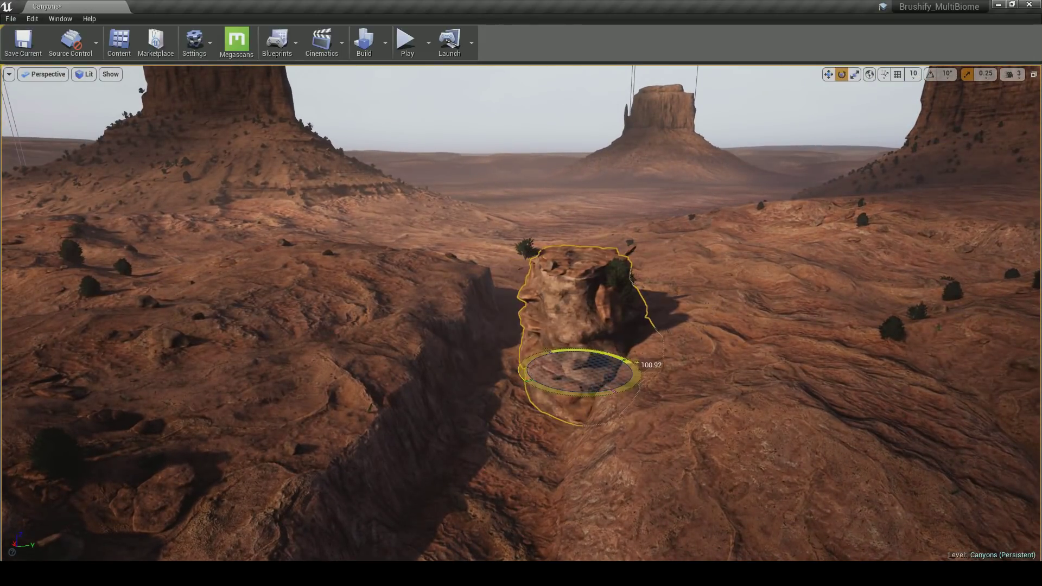
drag(585, 369, 571, 370)
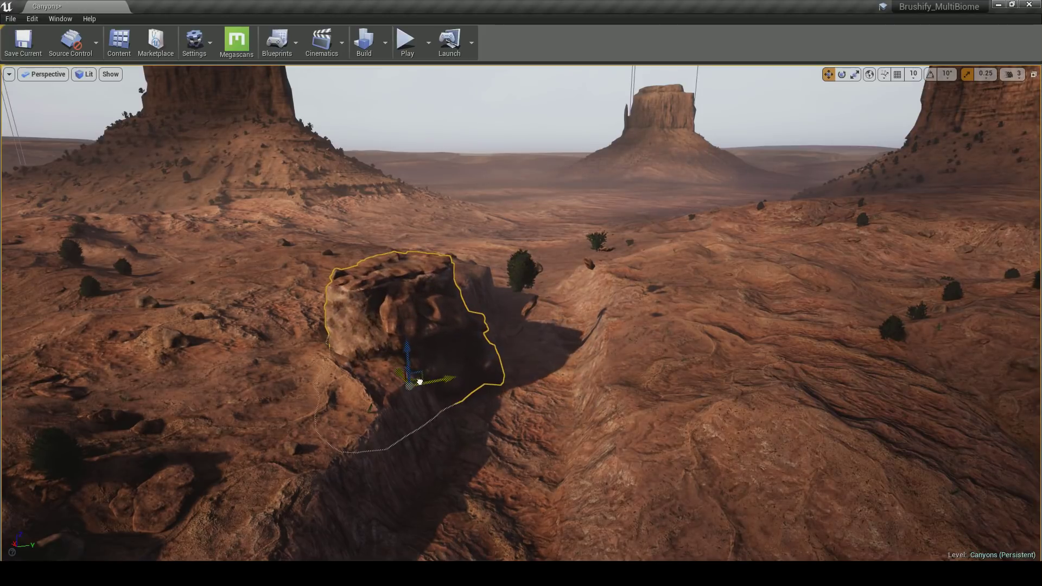
drag(423, 372, 439, 426)
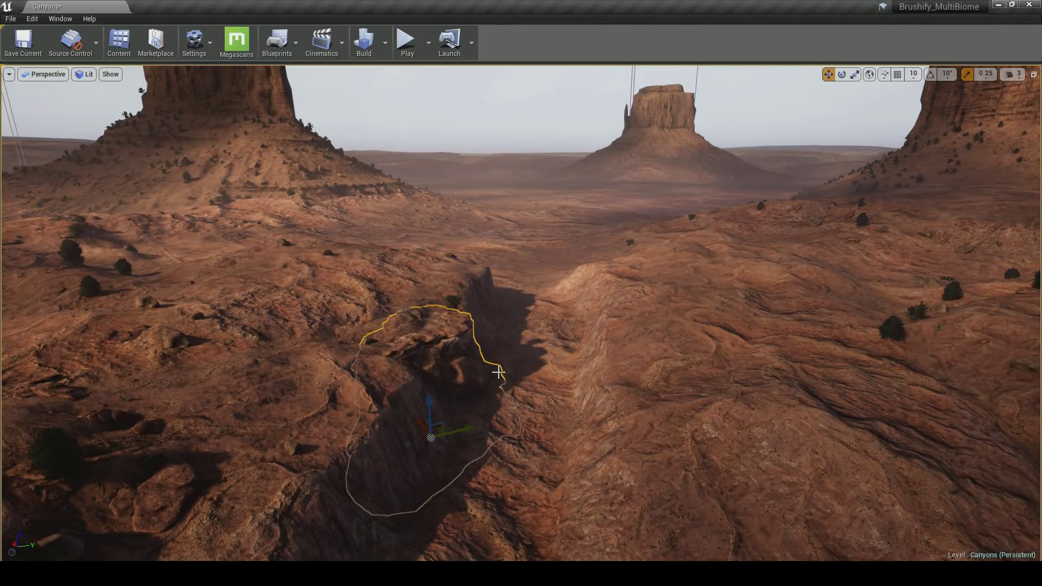
Duplicate the embedded rock formation farther along the same trench wall, rotate the copy and settle it into the rim.
key(f)
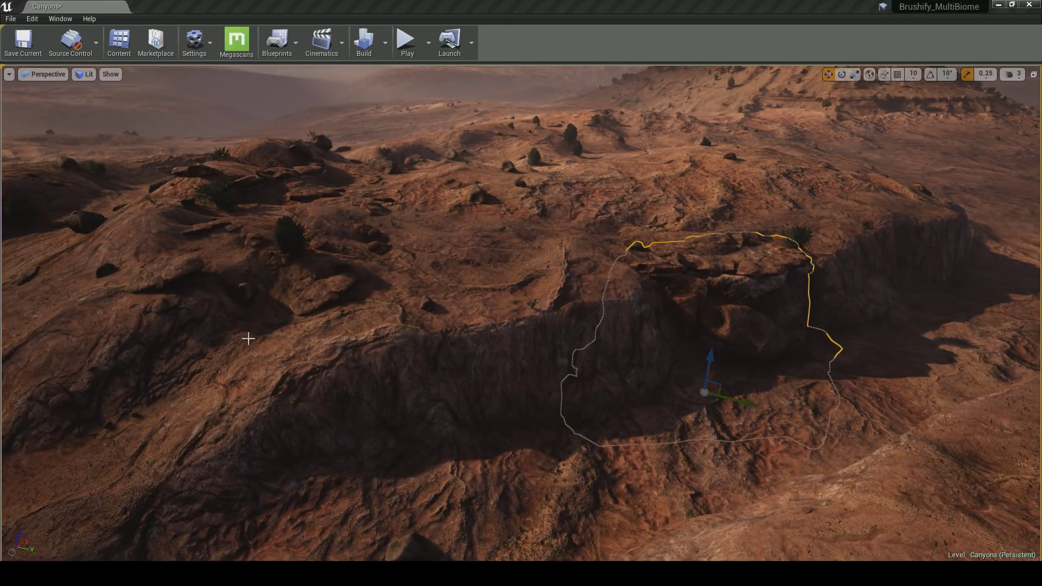
drag(713, 390, 426, 453)
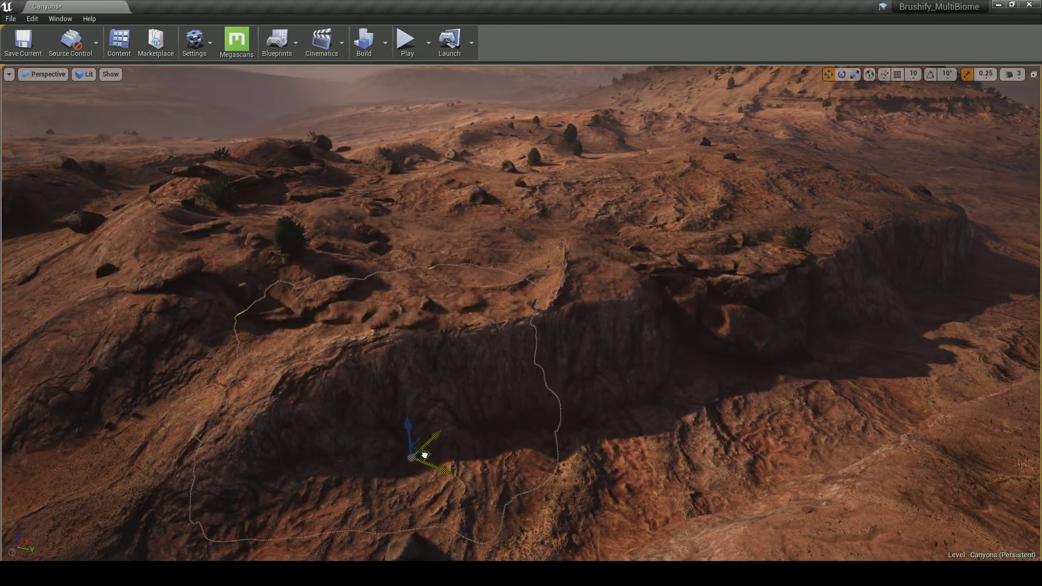
key(e)
drag(425, 515, 348, 529)
key(w)
drag(433, 469, 443, 477)
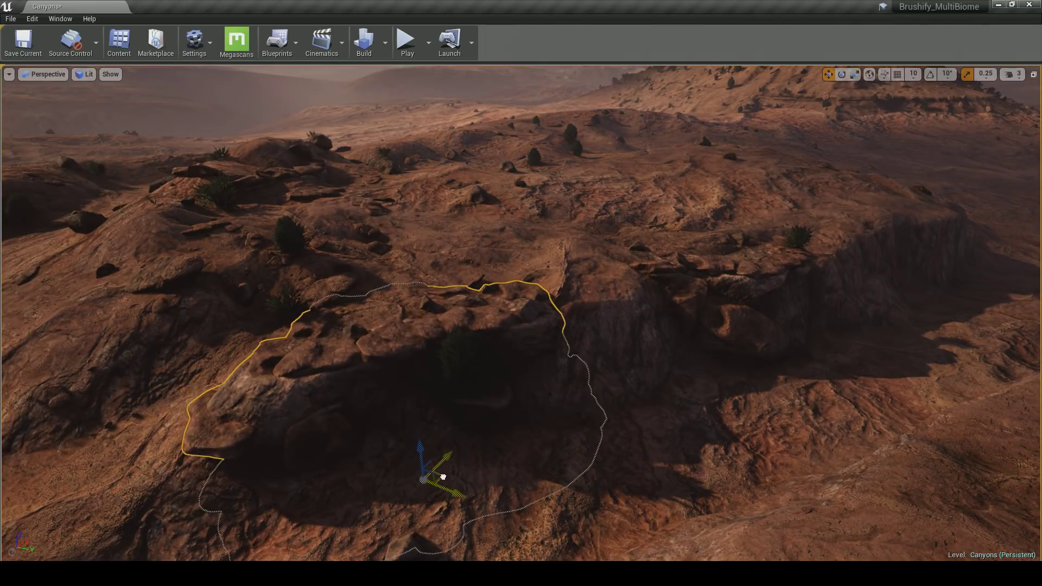
right_drag(480, 454, 529, 461)
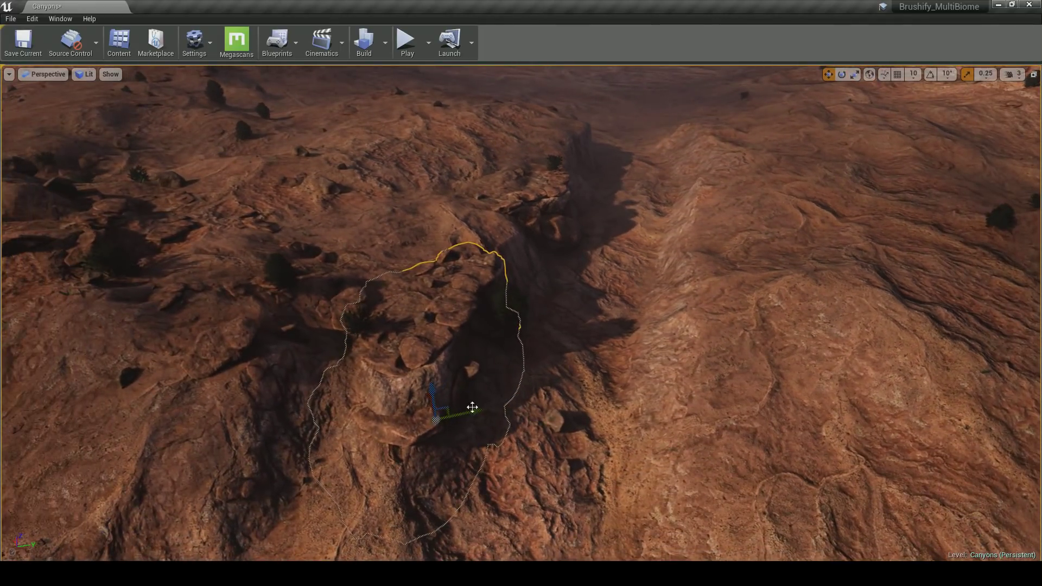
Duplicate the rock formation onto the opposite, sunlit bank of the trench and rotate the copy.
drag(448, 411, 705, 424)
key(e)
drag(670, 377, 716, 407)
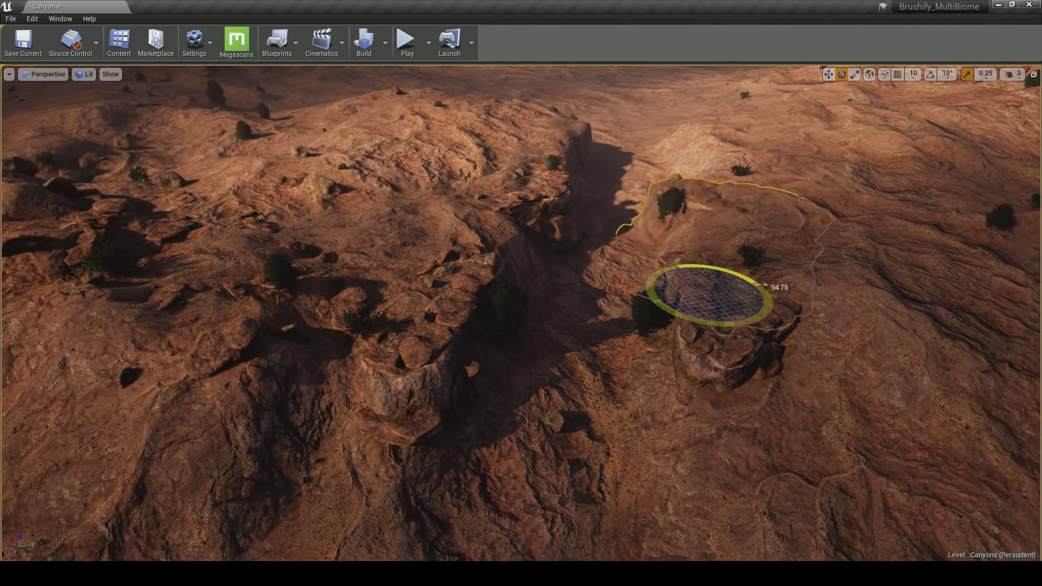
Place another rock formation copy farther along the sunlit bank and rotate it to follow the slope.
mouse_move(606, 322)
right_down()
mouse_move(684, 312)
mouse_move(651, 347)
mouse_move(605, 323)
right_up()
key(w)
drag(432, 407, 224, 370)
key(e)
drag(266, 401, 173, 404)
key(w)
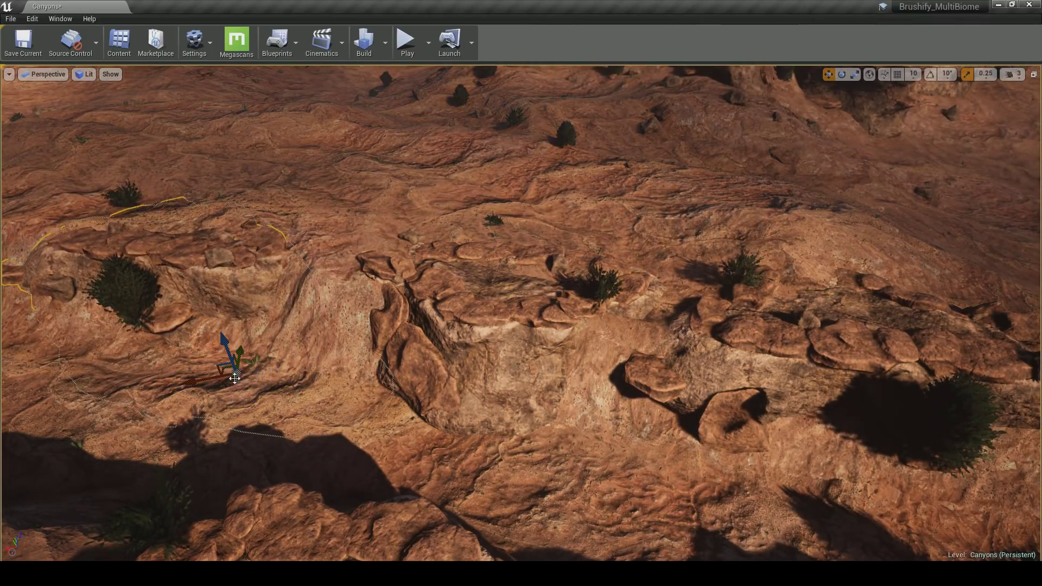
Place a further rock formation copy down the bare stretch of the sunlit bank and rotate it about 171 degrees.
key(a)
right_drag(292, 363, 670, 399)
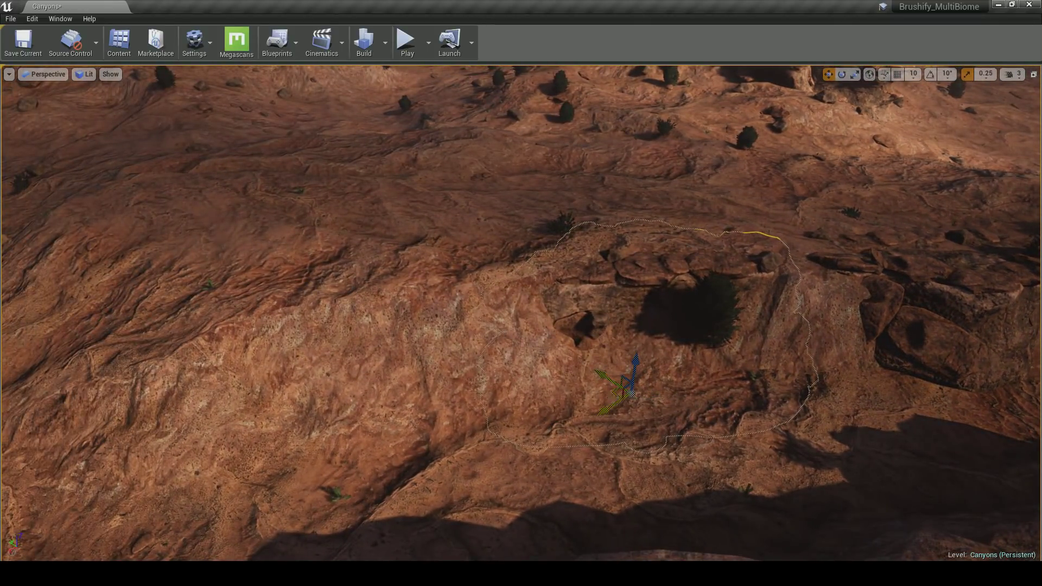
drag(613, 397, 228, 438)
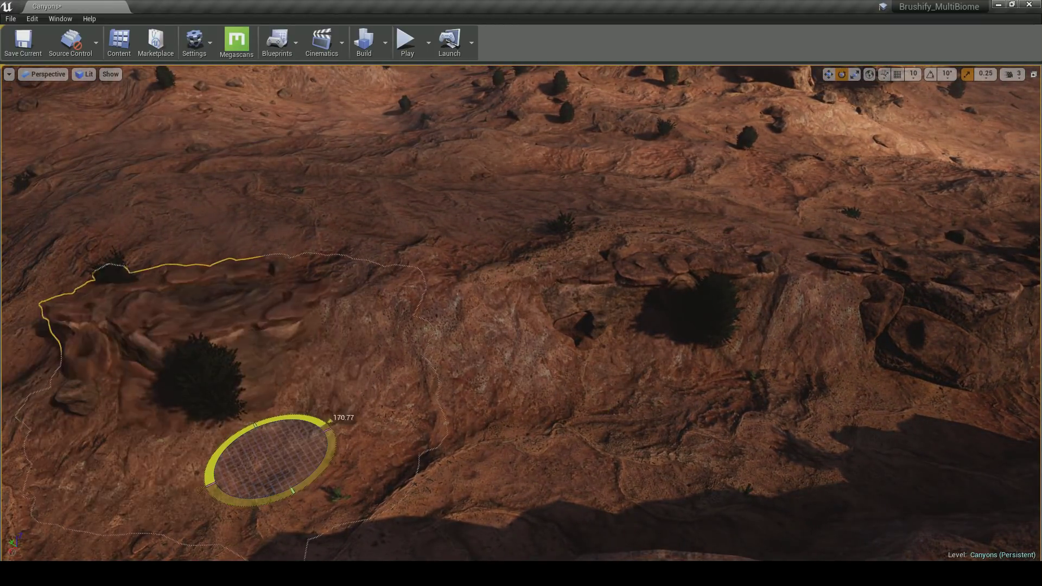
key(w)
right_drag(402, 465, 519, 423)
key(a)
alt+drag(518, 422, 553, 422)
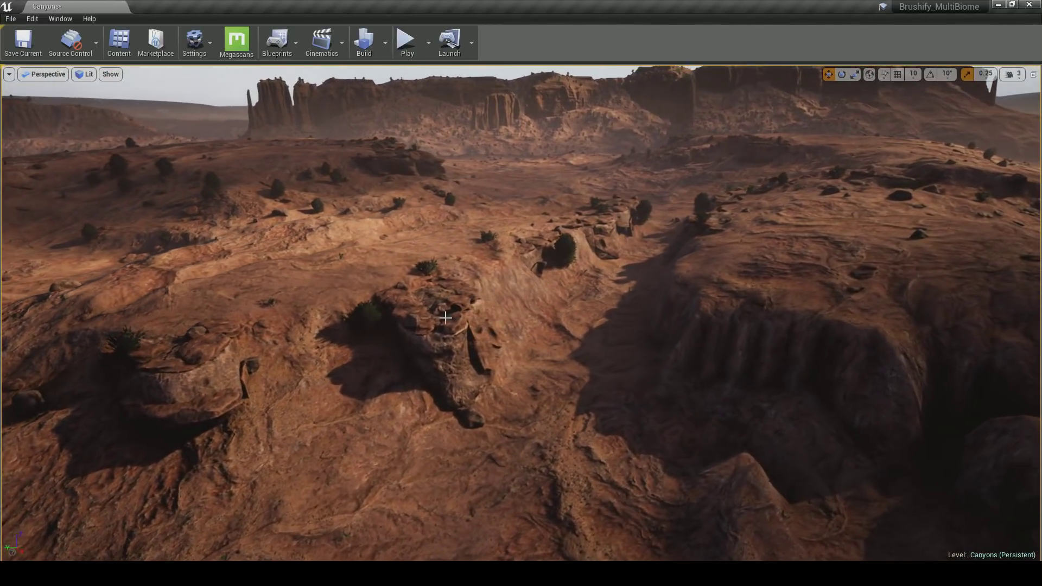
Duplicate the rock formation at the sunlit bank's outer end across the trench, embedding the copy in the shaded wall's rim.
click(466, 363)
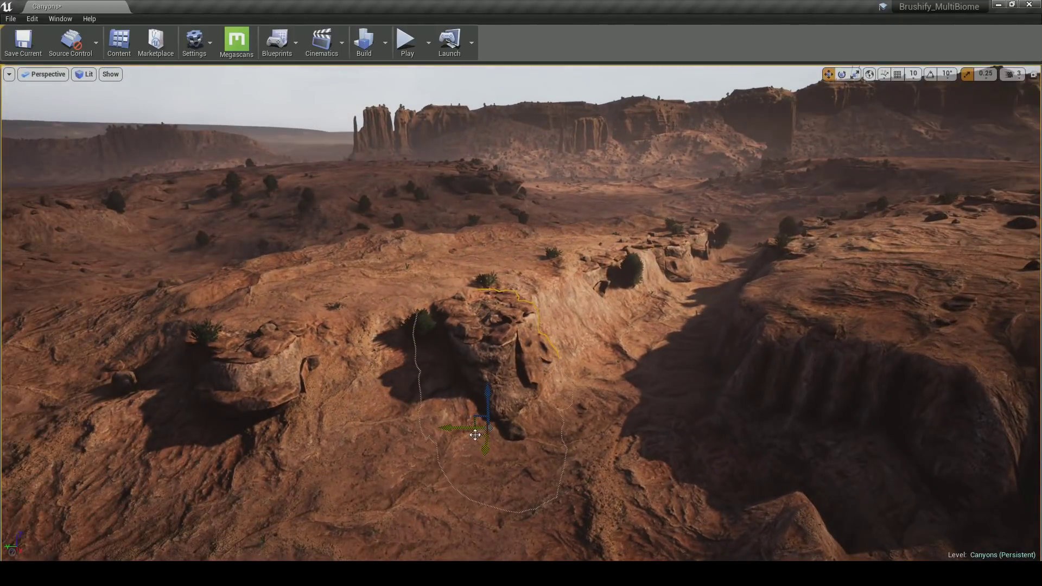
drag(476, 435, 716, 439)
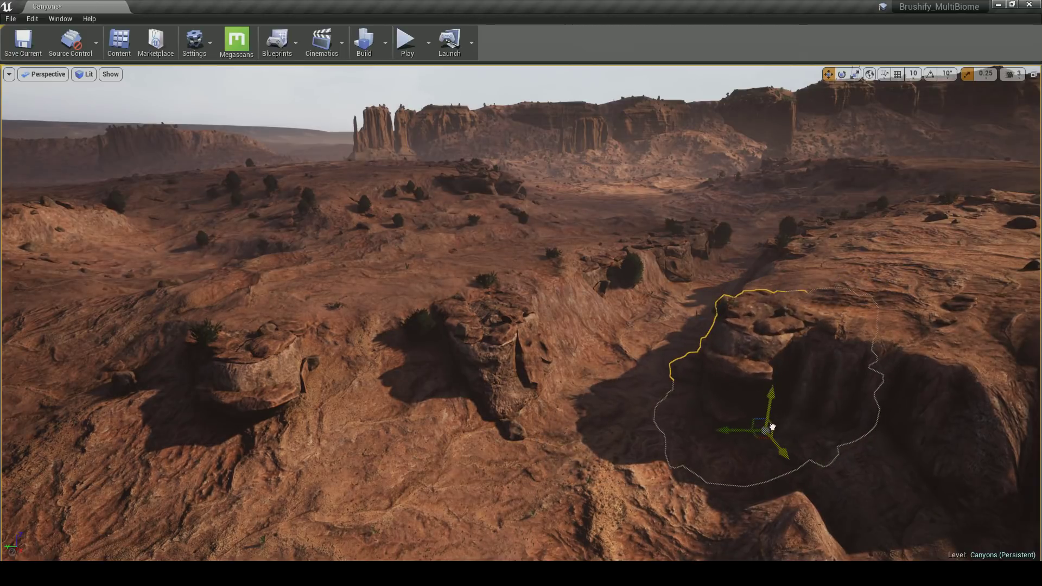
right_drag(595, 389, 776, 372)
Play the level and run the character over the placed rock ledges, jumping down into the trench.
right_drag(518, 221, 536, 240)
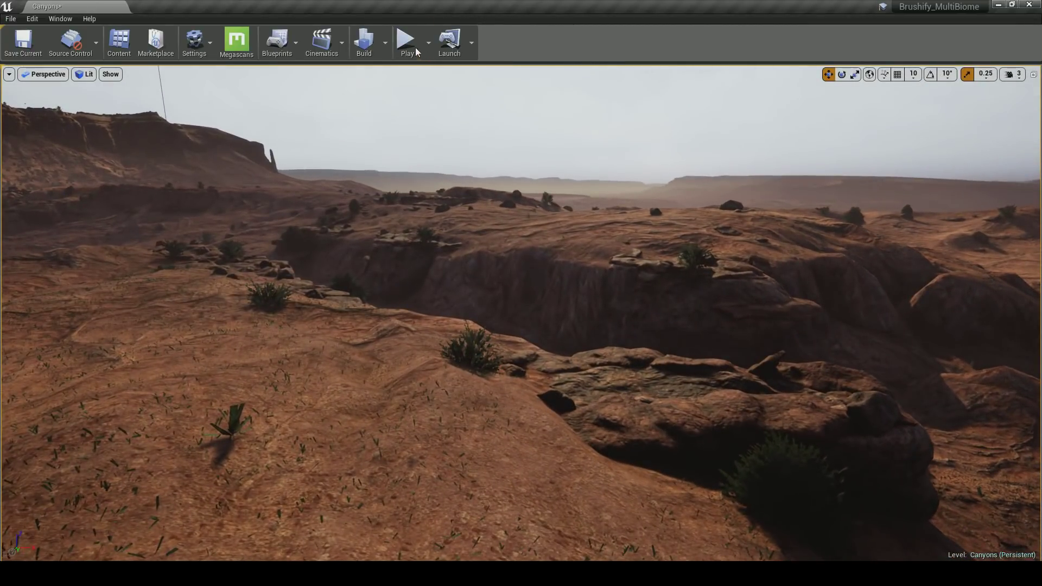
key(w)
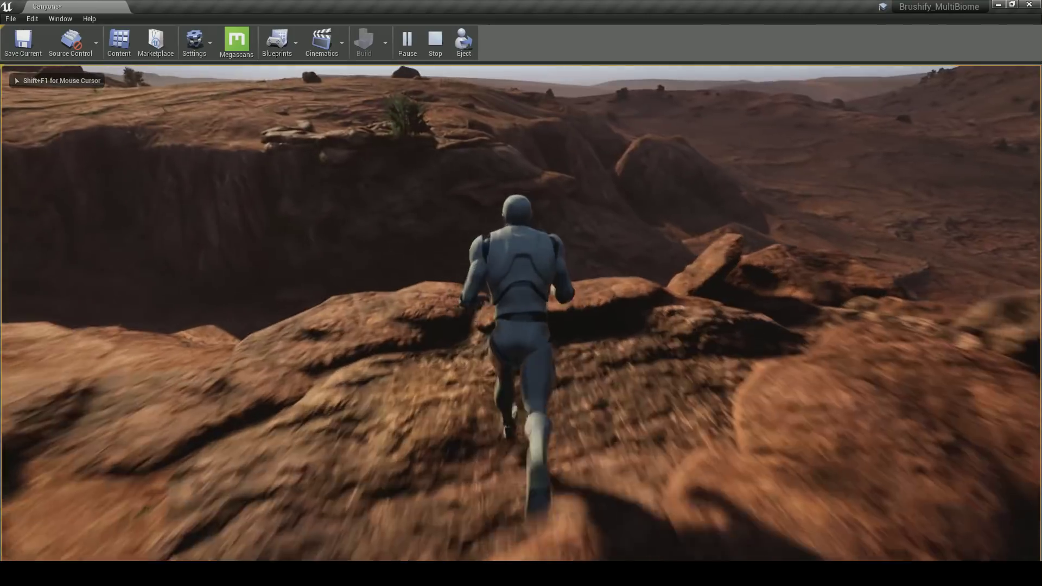
key(w)
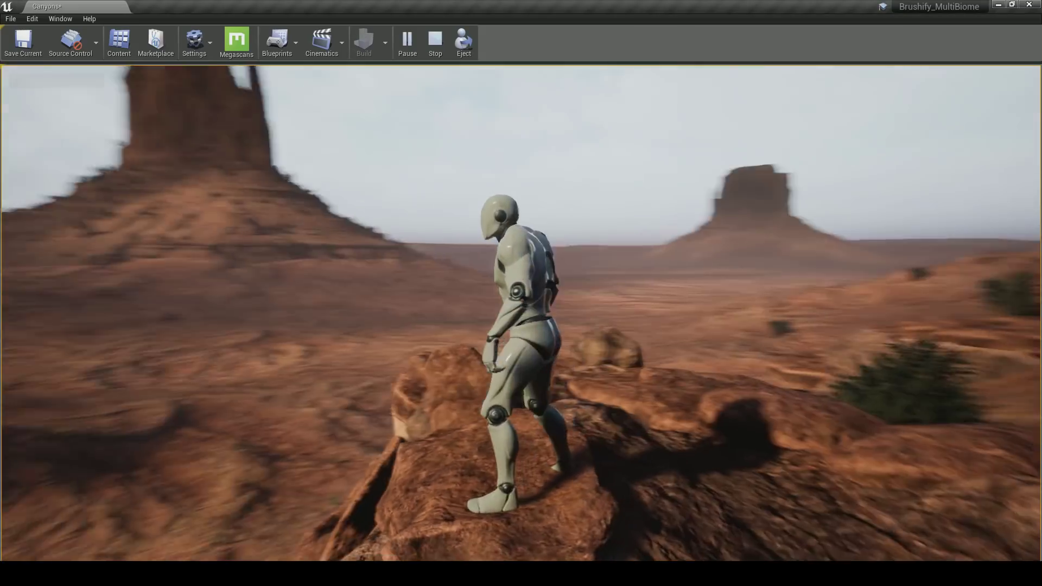
key(space)
key(w)
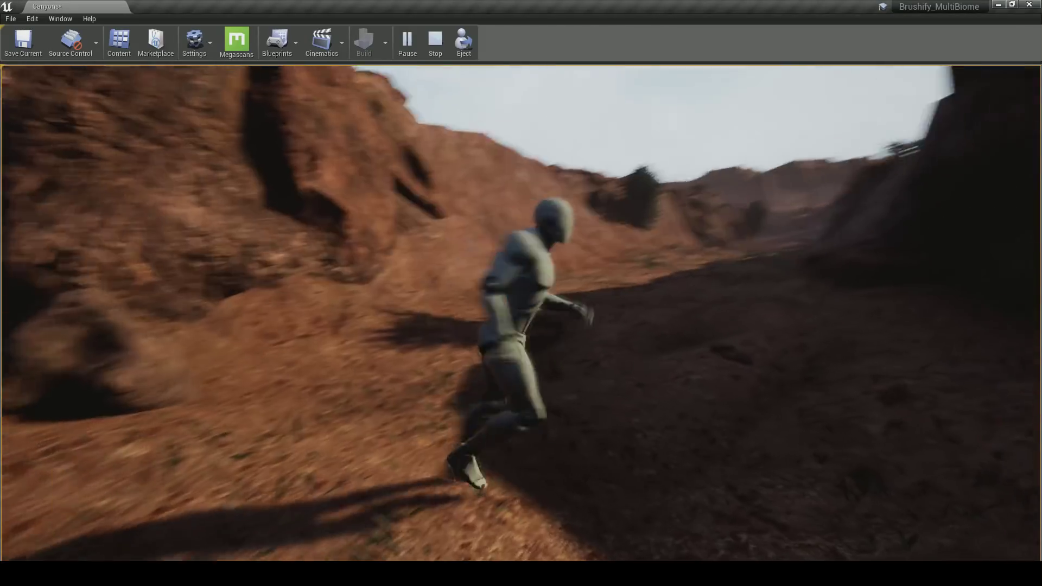
Run and jump the character along the trench floor to check the placed rock formations at play level.
key(w)
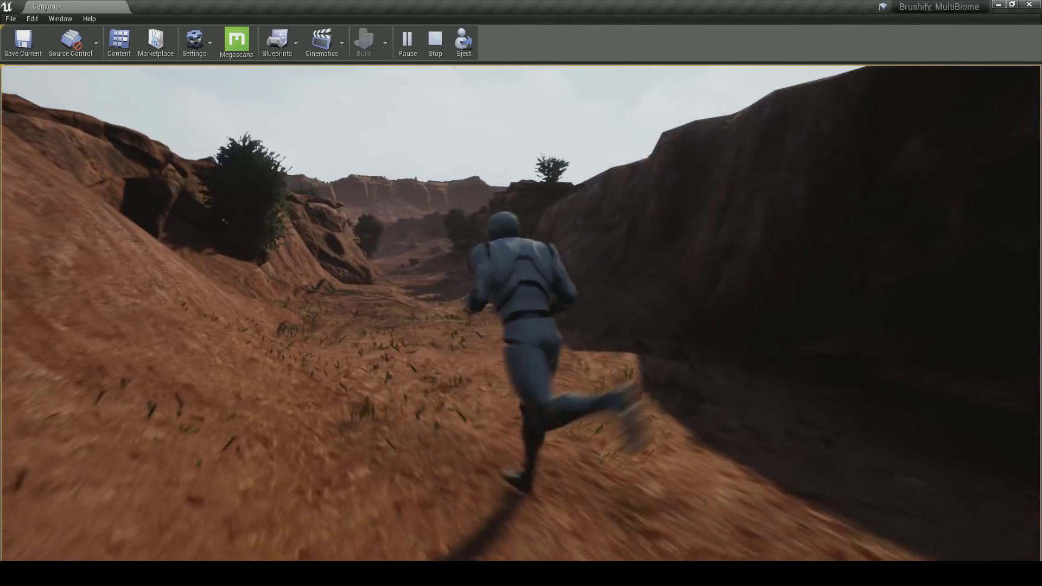
key(w)
key(space)
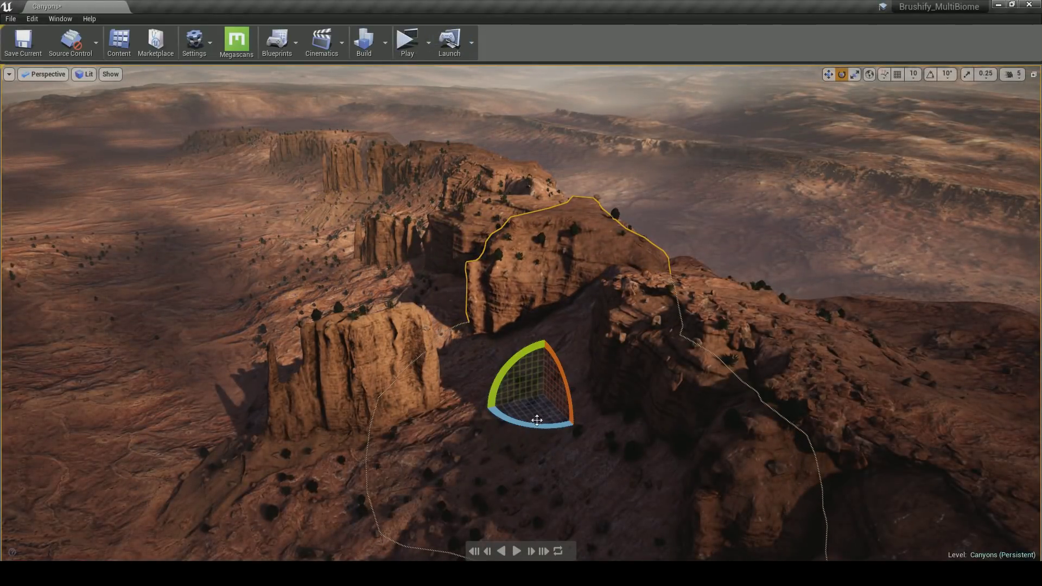
Rotate the selected cliff mesh on the ridge around its vertical axis.
drag(535, 426, 488, 402)
right_drag(602, 298, 667, 301)
click(604, 298)
right_drag(604, 298, 577, 319)
key(w)
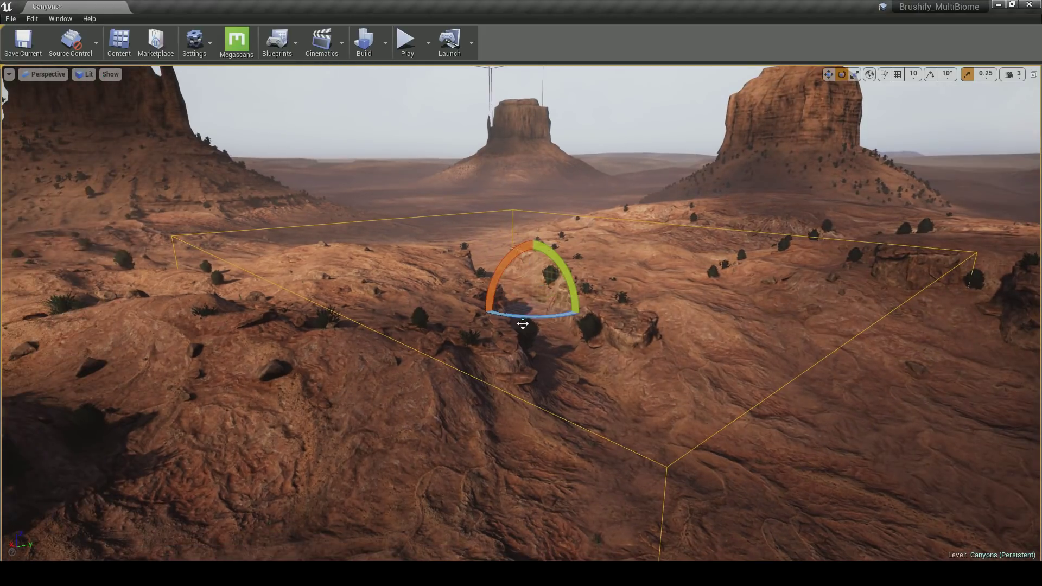
Rotate the procedural foliage volume around its vertical axis and shift it across the terrain over the trench.
drag(523, 324, 565, 325)
key(w)
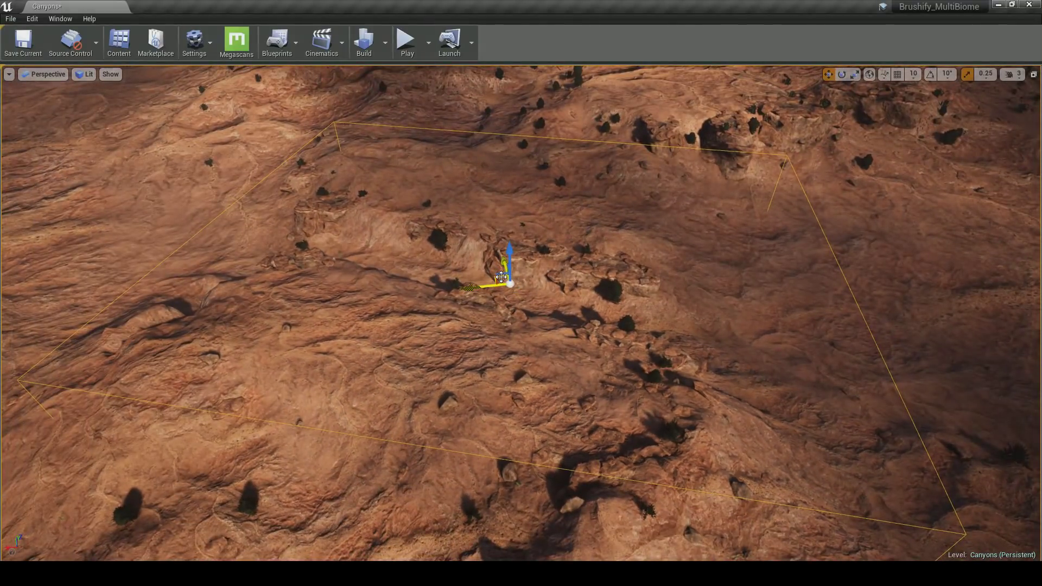
drag(501, 278, 429, 252)
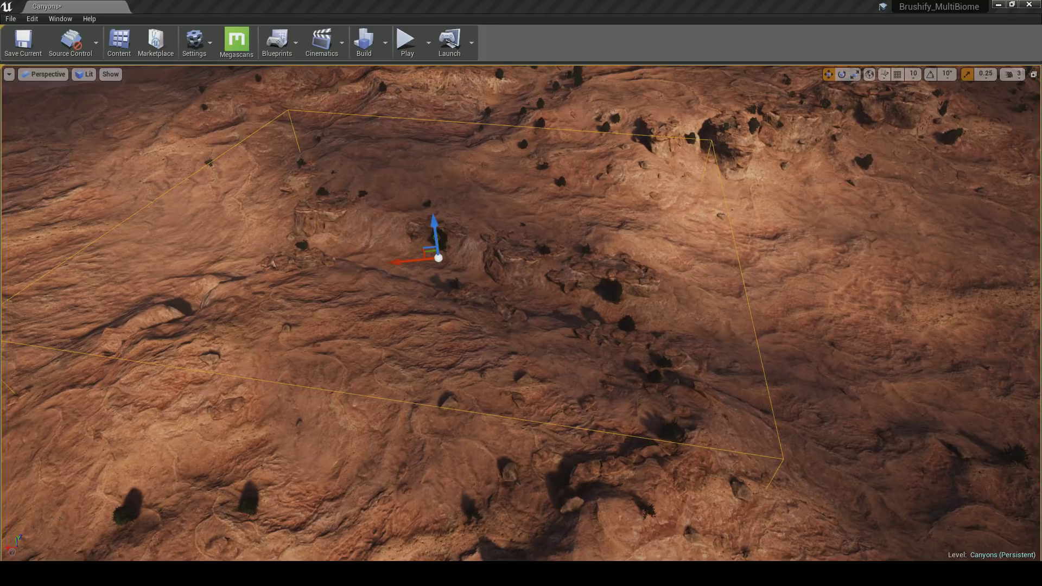
Locate the Bushes foliage spawner in Brushify/Procedural/Desert/Bushes and shrink the floating asset window beside the terrain.
drag(0, 239, 312, 155)
double_click(299, 241)
drag(345, 262, 0, 434)
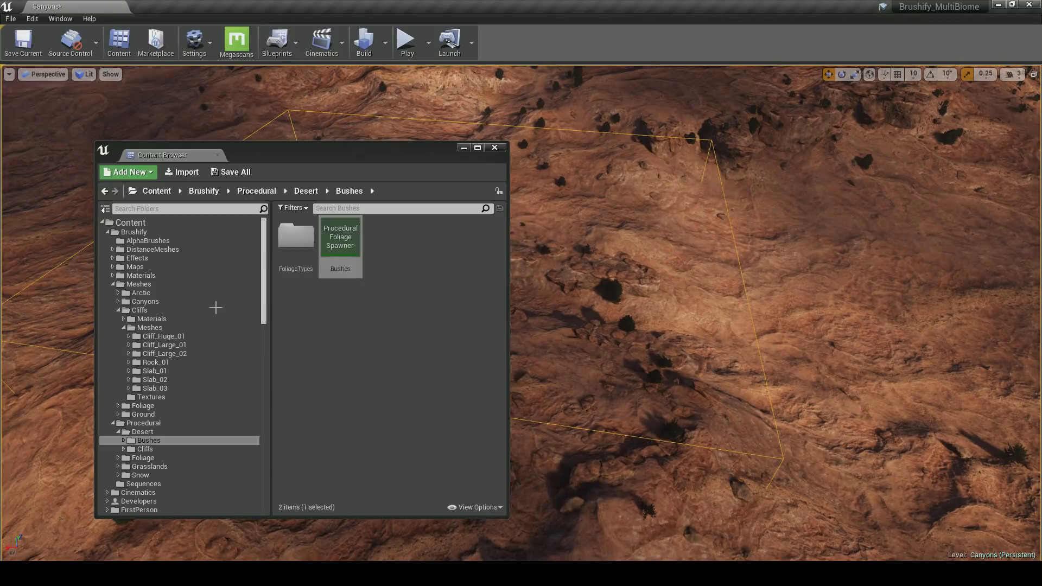
drag(429, 156, 390, 169)
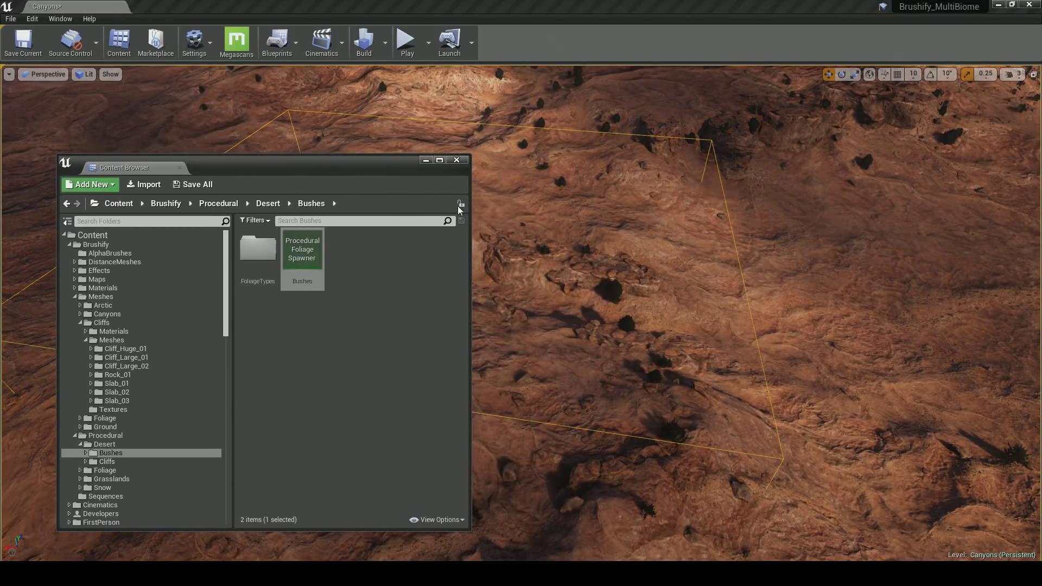
drag(470, 223, 296, 223)
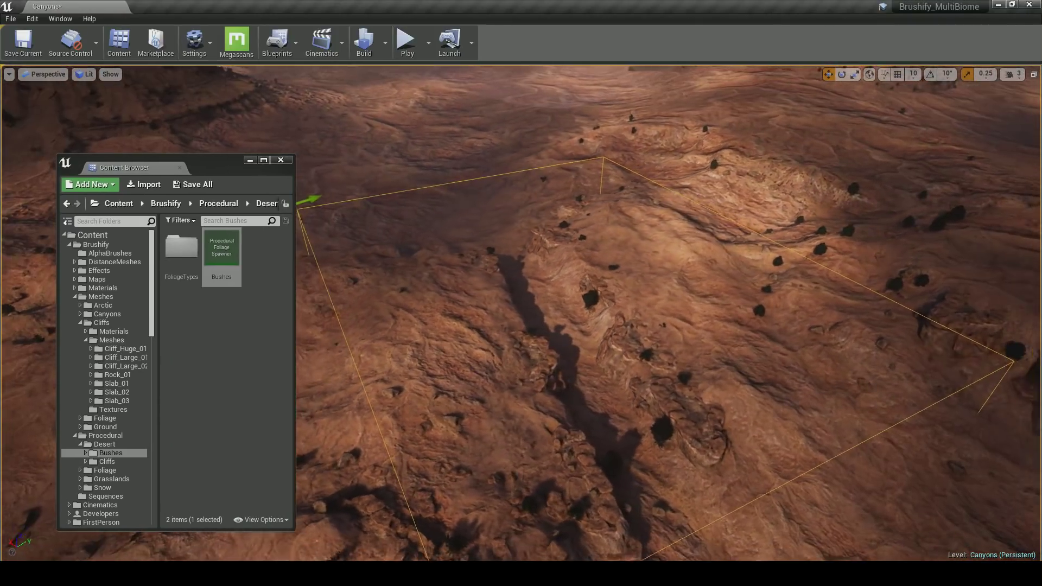
right_drag(358, 293, 309, 295)
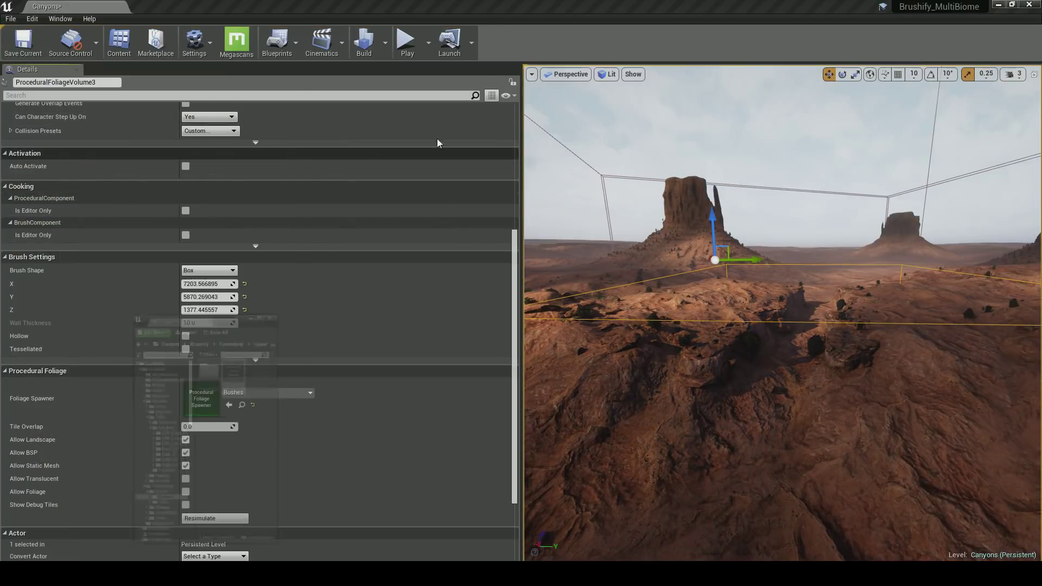
Resimulate the foliage volume with the Bushes spawner to scatter bushes around the trench.
drag(519, 166, 216, 179)
mouse_move(536, 289)
right_down()
mouse_move(522, 320)
mouse_move(515, 309)
mouse_move(541, 304)
mouse_move(537, 289)
right_up()
click(115, 519)
mouse_move(460, 381)
right_down()
mouse_move(525, 369)
mouse_move(440, 375)
right_up()
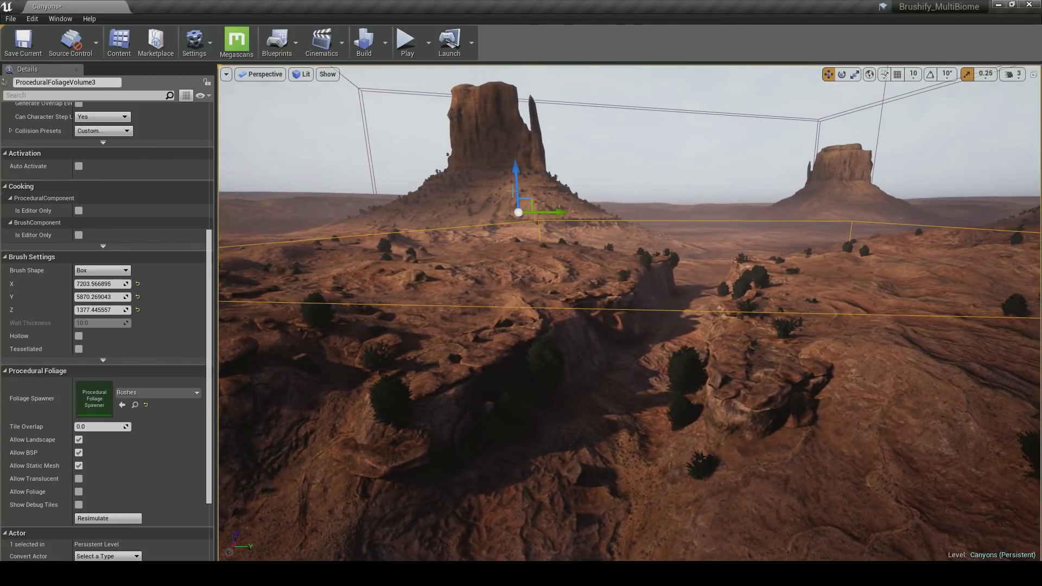
Duplicate the foliage volume slightly lower and assign the Cliffs_Desert spawner to the copy.
drag(516, 176, 526, 236)
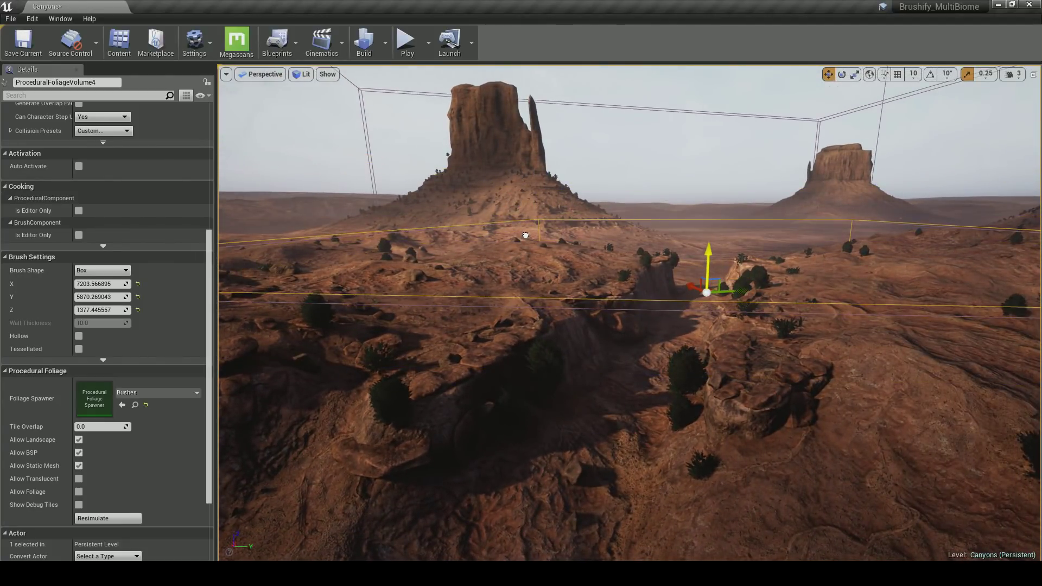
click(135, 405)
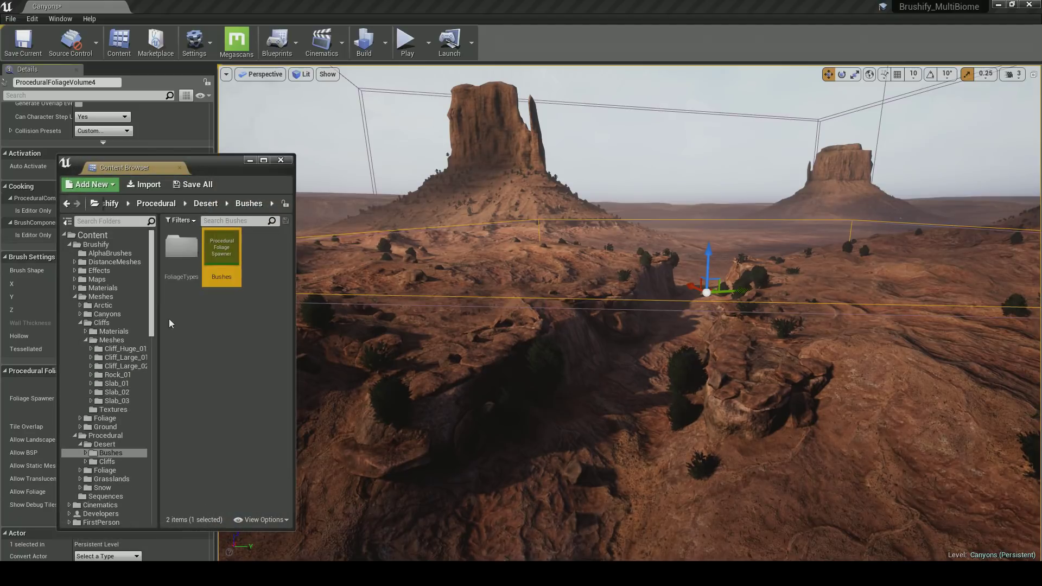
click(121, 461)
mouse_move(222, 252)
mouse_down()
mouse_move(252, 283)
mouse_move(228, 255)
mouse_up()
drag(209, 162, 305, 157)
drag(317, 247, 94, 406)
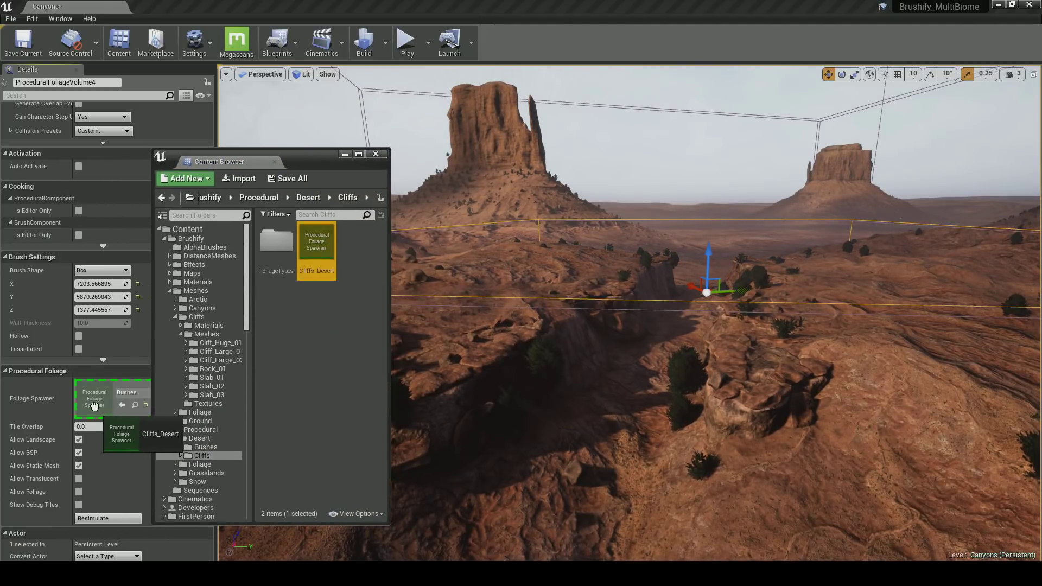
click(375, 154)
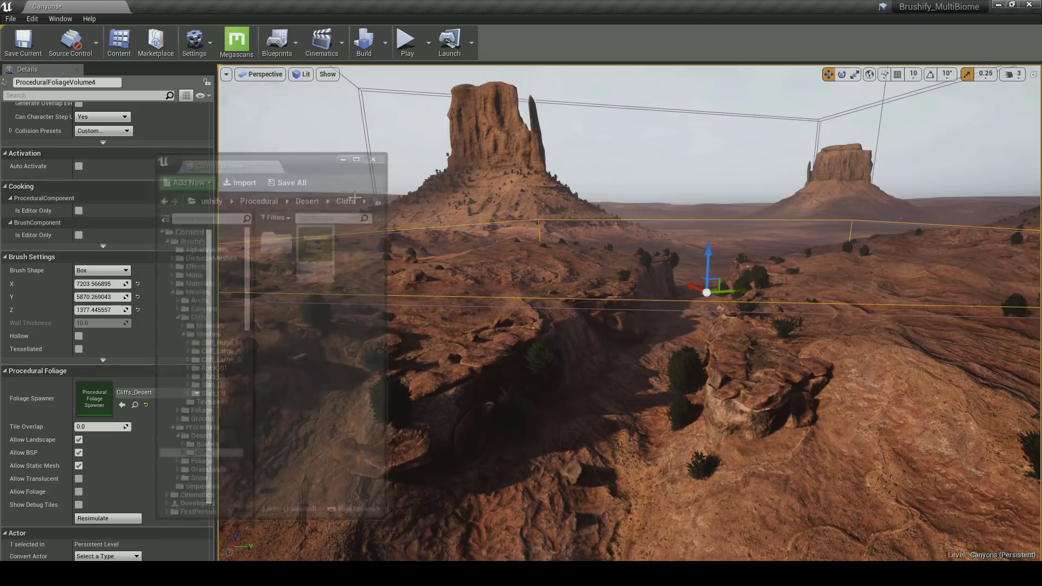
Resimulate the Cliffs_Desert foliage volume to scatter rocks around the trench, and clear the selection.
click(121, 519)
key(w)
right_drag(482, 422, 779, 420)
key(s)
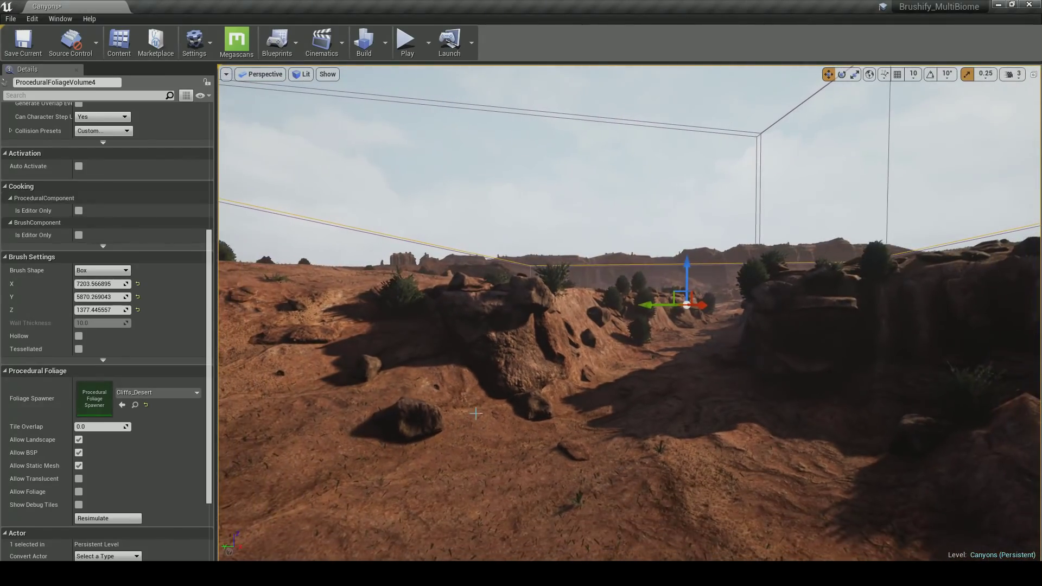
key(Escape)
drag(65, 70, 0, 103)
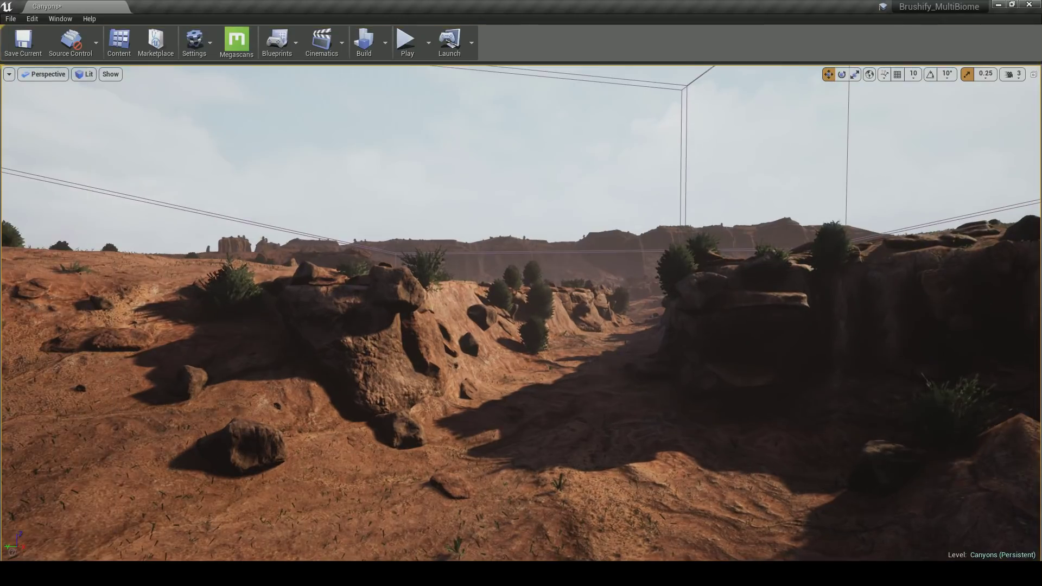
Play the level and run the character through the canyon to check the spawned rocks and bushes.
right_drag(479, 194, 487, 195)
key(w)
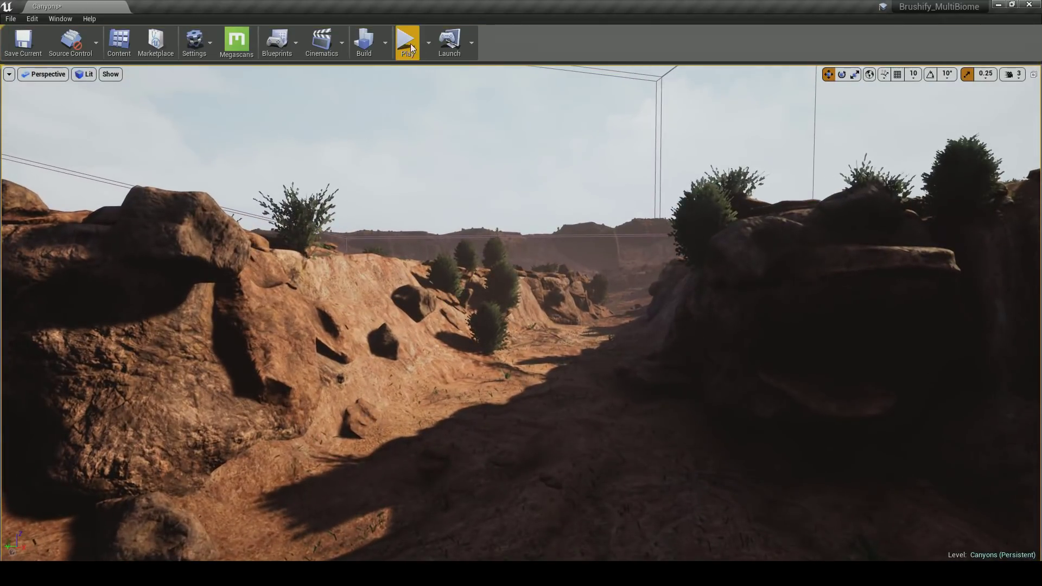
key(a)
key(w)
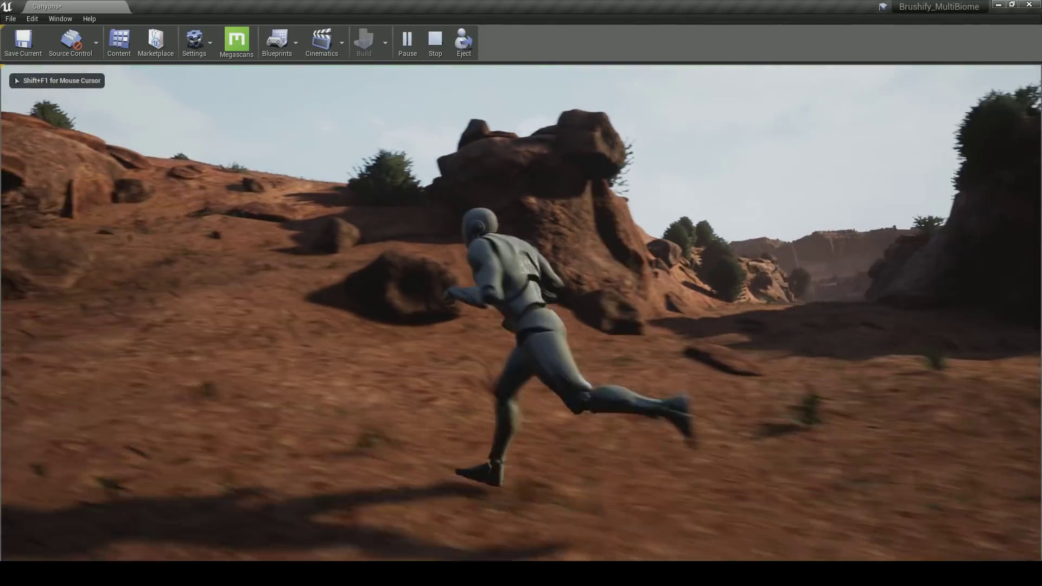
key(w)
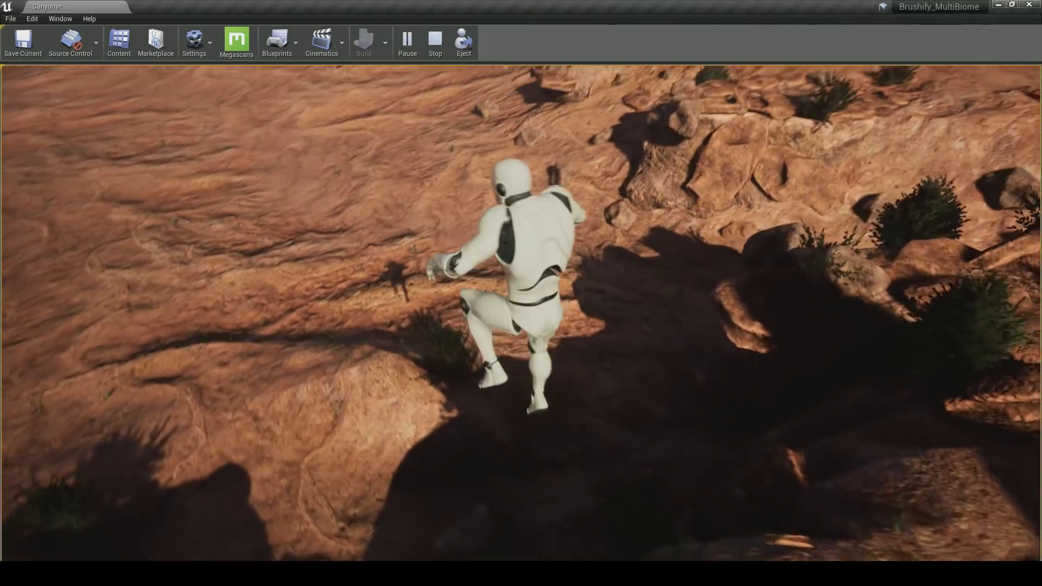
key(a)
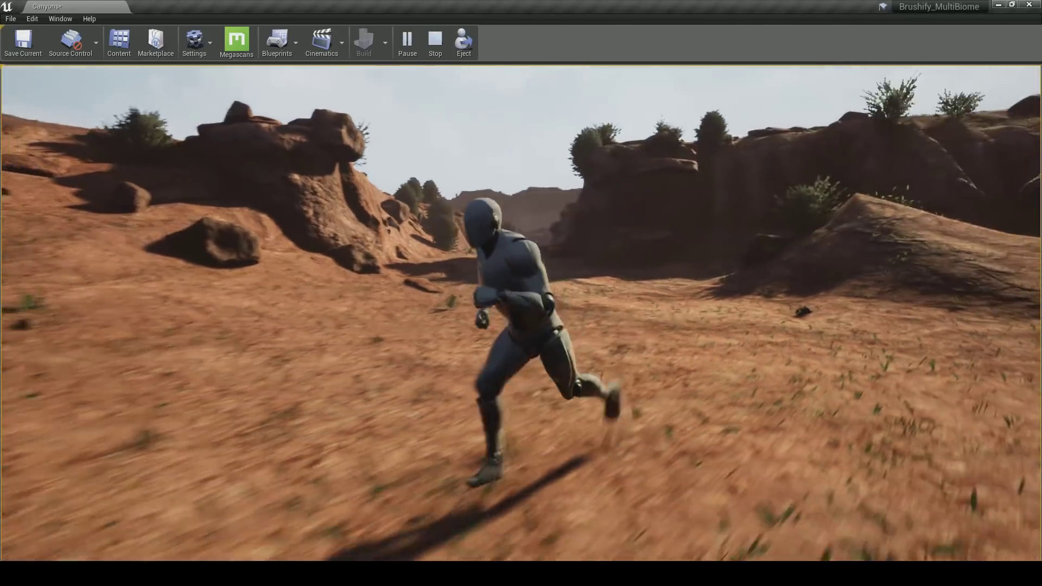
key(w)
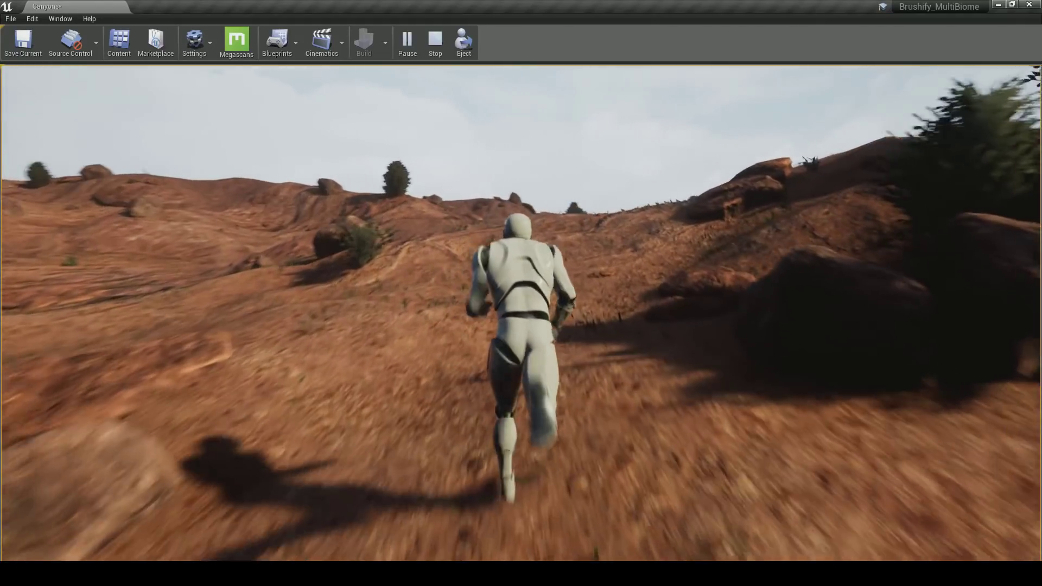
key(d)
key(a)
key(s)
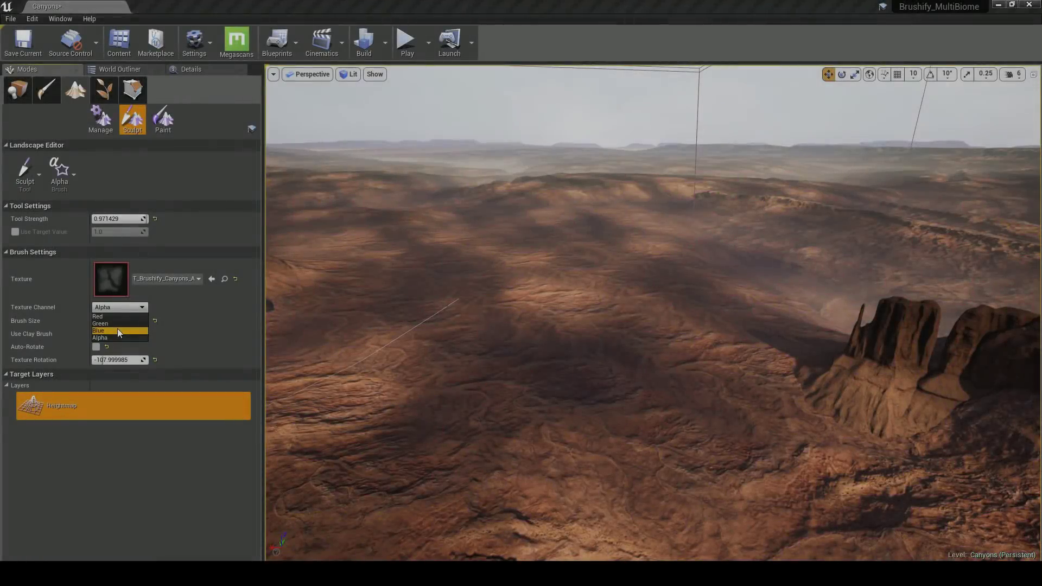
Set the landscape alpha brush to the Blue texture channel, brush size 25192 and texture rotation about 42.86.
click(118, 330)
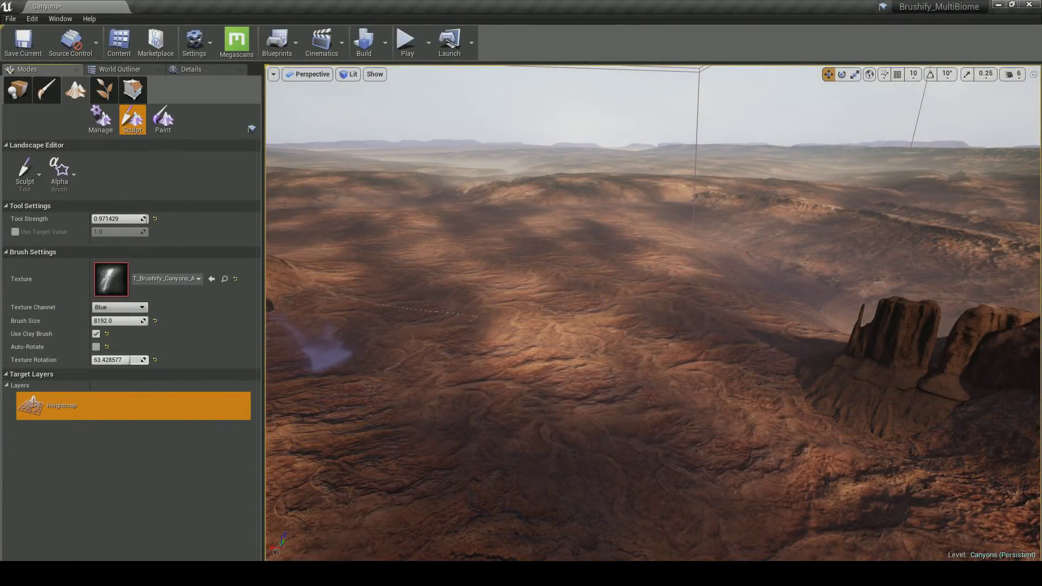
right_drag(589, 282, 589, 336)
key(s)
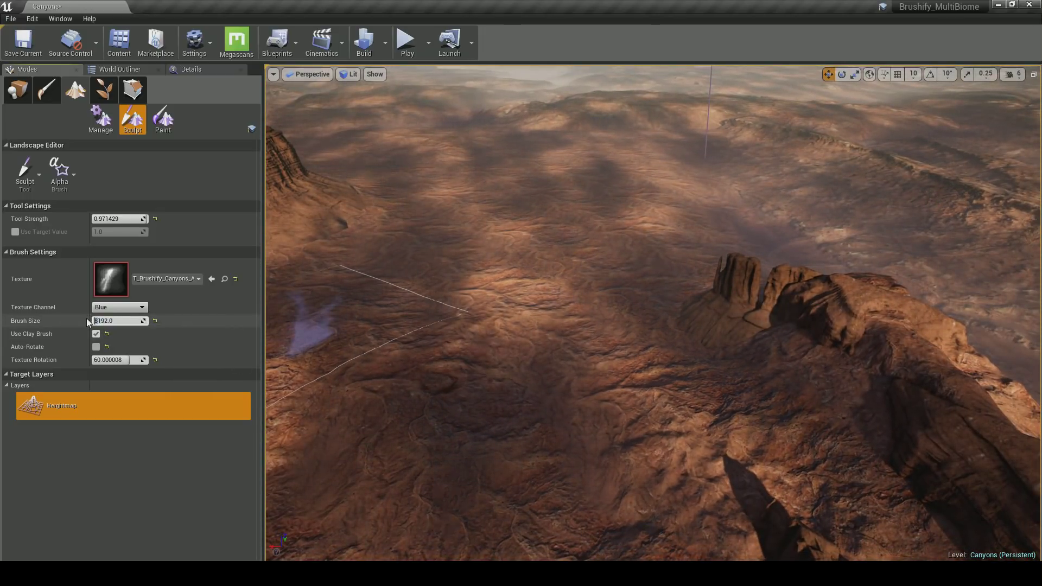
key(Return)
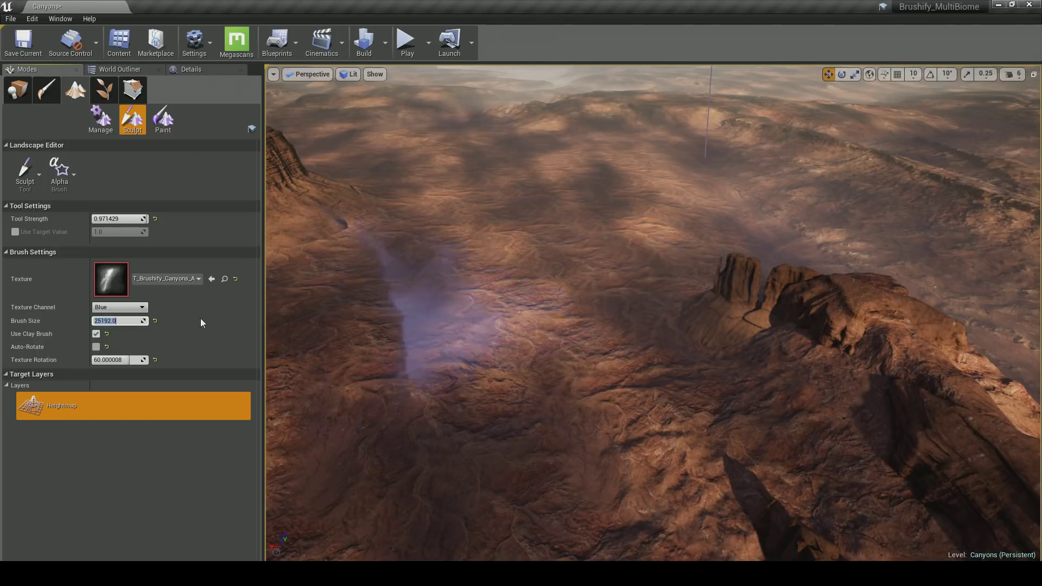
mouse_move(140, 359)
mouse_down()
mouse_move(128, 359)
mouse_move(138, 359)
mouse_up()
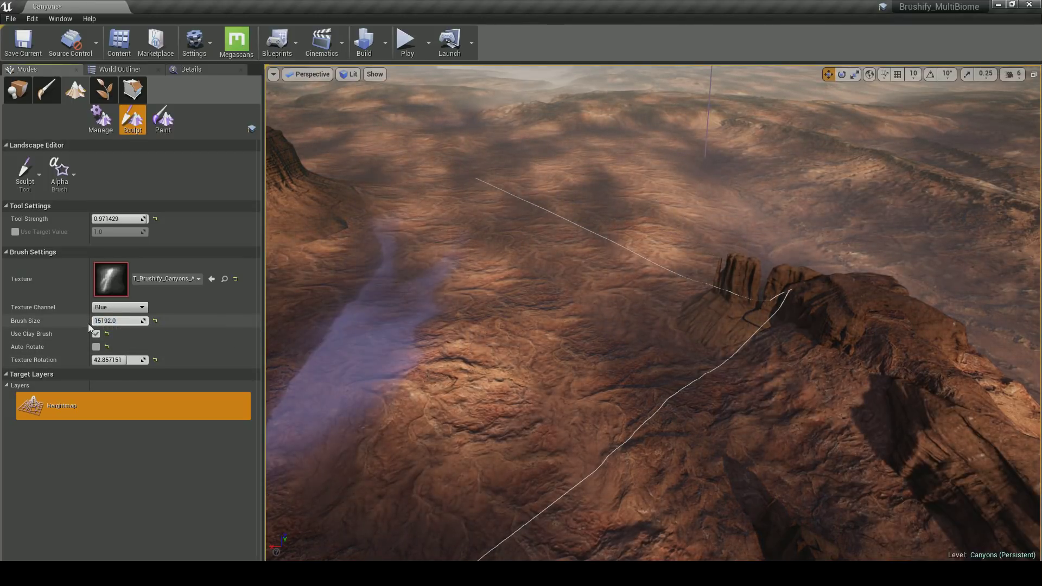
Try sculpting the terrain beside the butte with brush sizes 15192 and 25192, and undo the stroke.
key(Return)
mouse_move(620, 243)
right_down()
mouse_move(654, 231)
mouse_move(651, 248)
mouse_move(641, 244)
right_up()
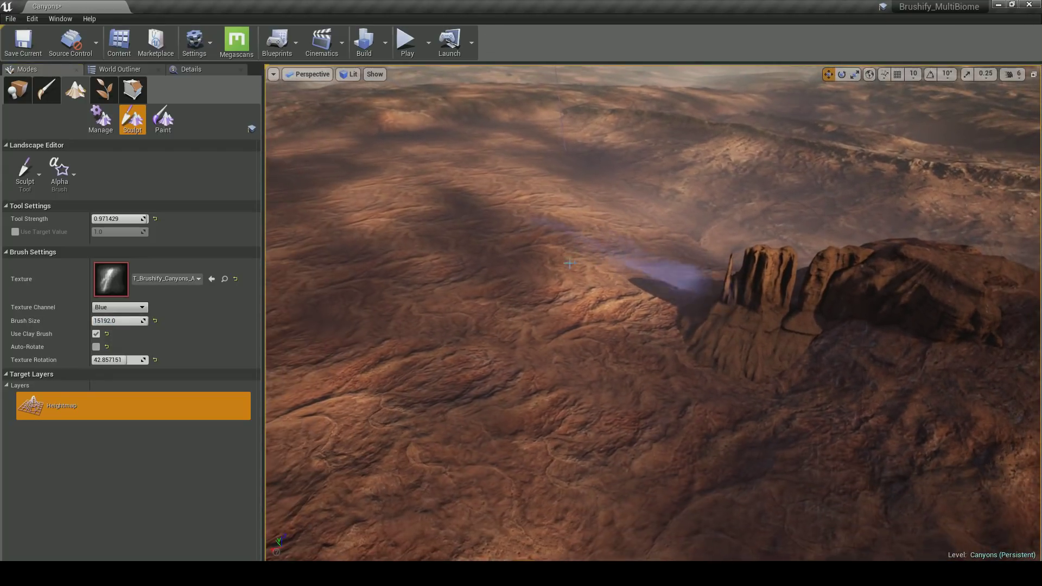
click(95, 321)
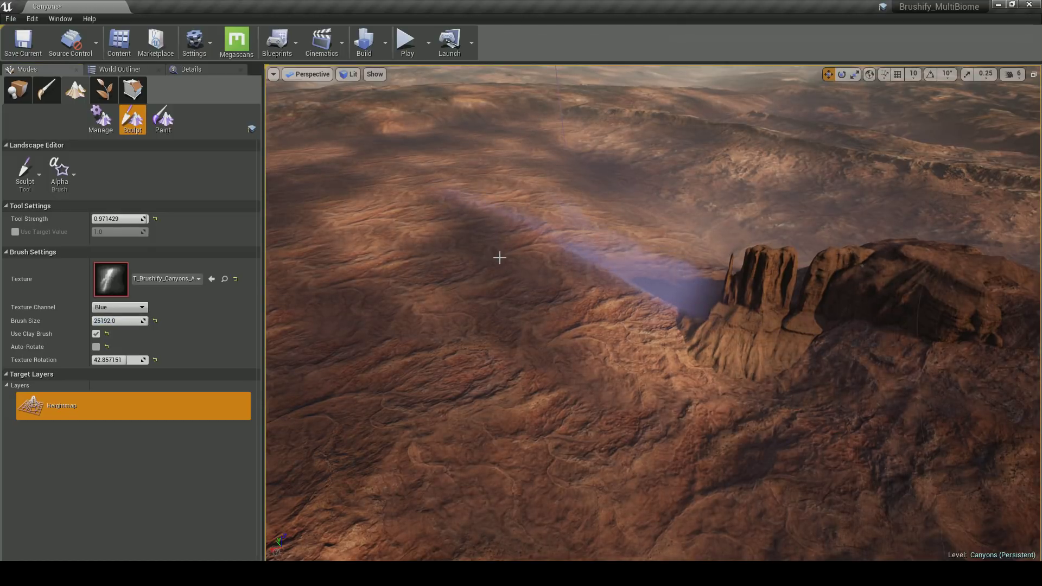
key(ctrl+z)
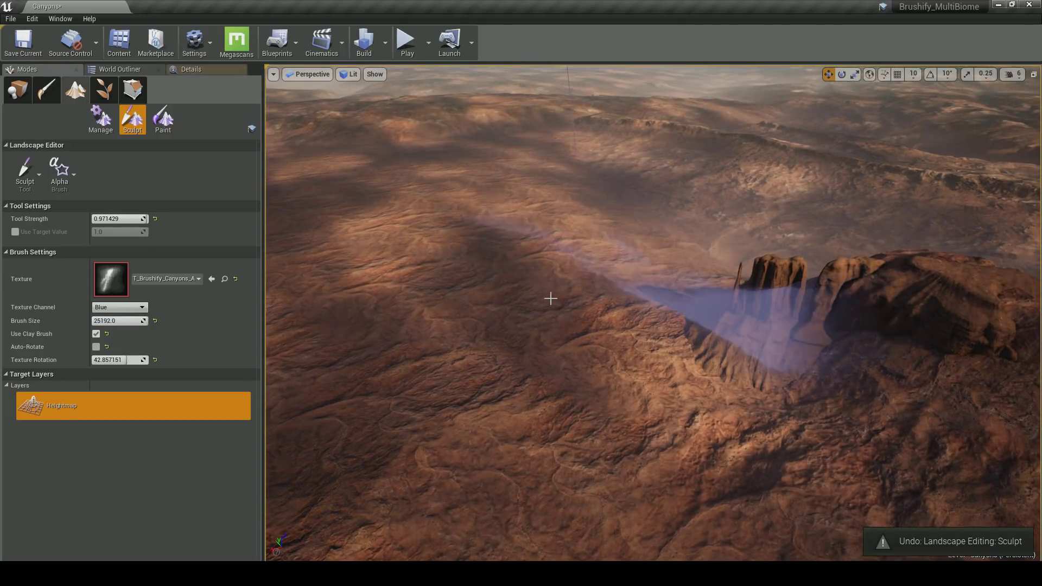
Try a sculpt stamp on the terrain near the butte with tool strength 5, and undo it.
right_drag(514, 299, 502, 279)
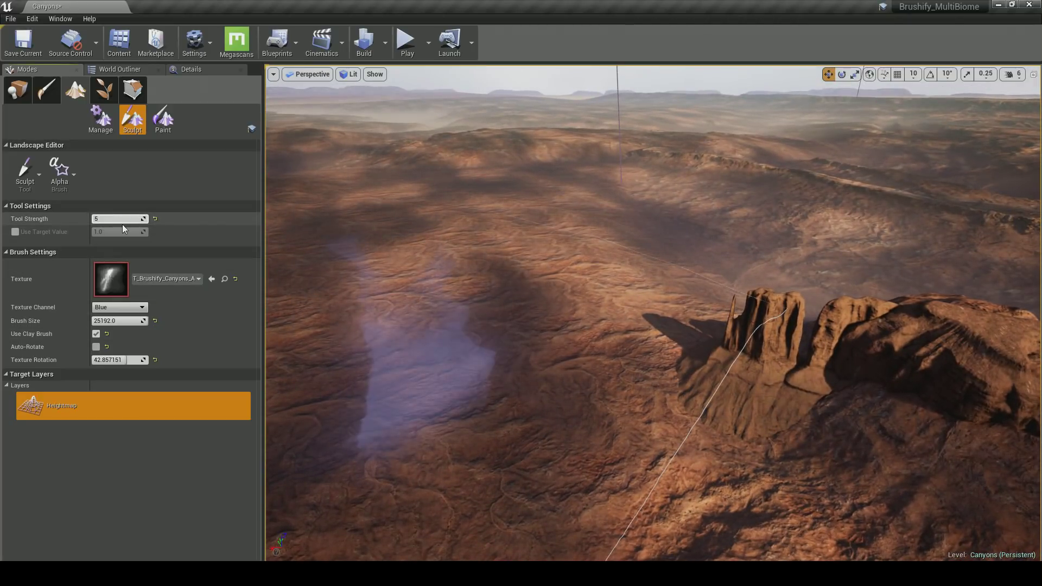
key(Return)
click(527, 302)
right_drag(529, 303, 543, 295)
key(ctrl+z)
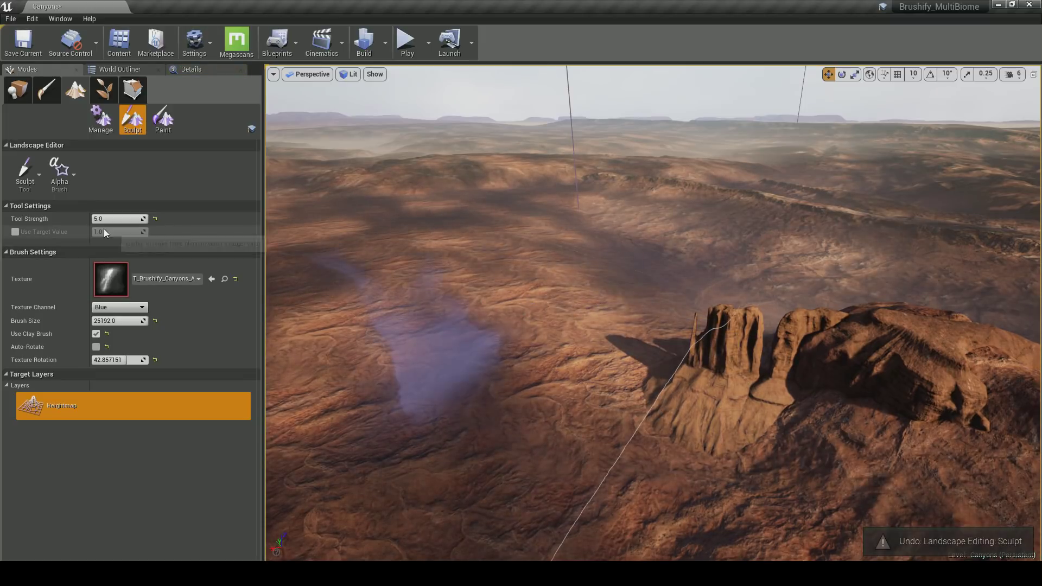
Try a sculpt stamp on the same terrain with tool strength 25, and undo it.
text(25)
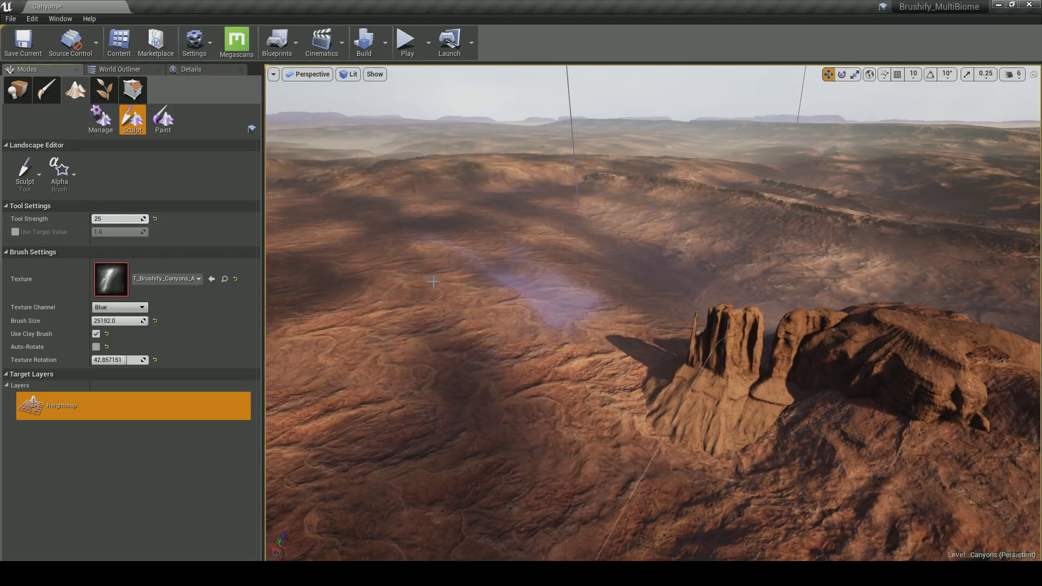
click(483, 306)
mouse_move(483, 307)
right_down()
mouse_move(441, 310)
mouse_move(506, 303)
right_up()
key(w)
key(s)
key(ctrl+z)
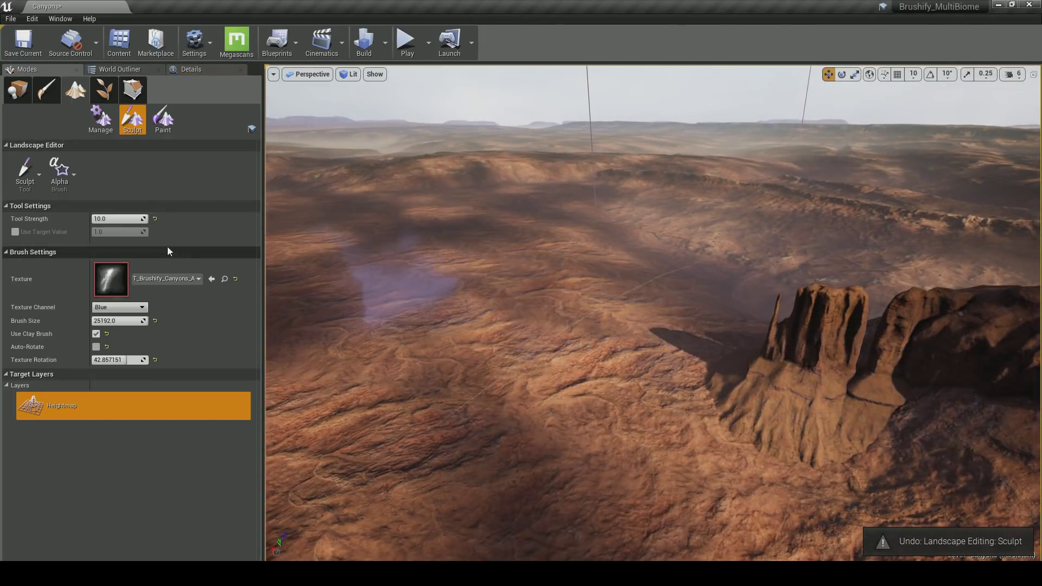
Sculpt a ridge next to the butte with one alpha stamp at tool strength 10.
click(618, 336)
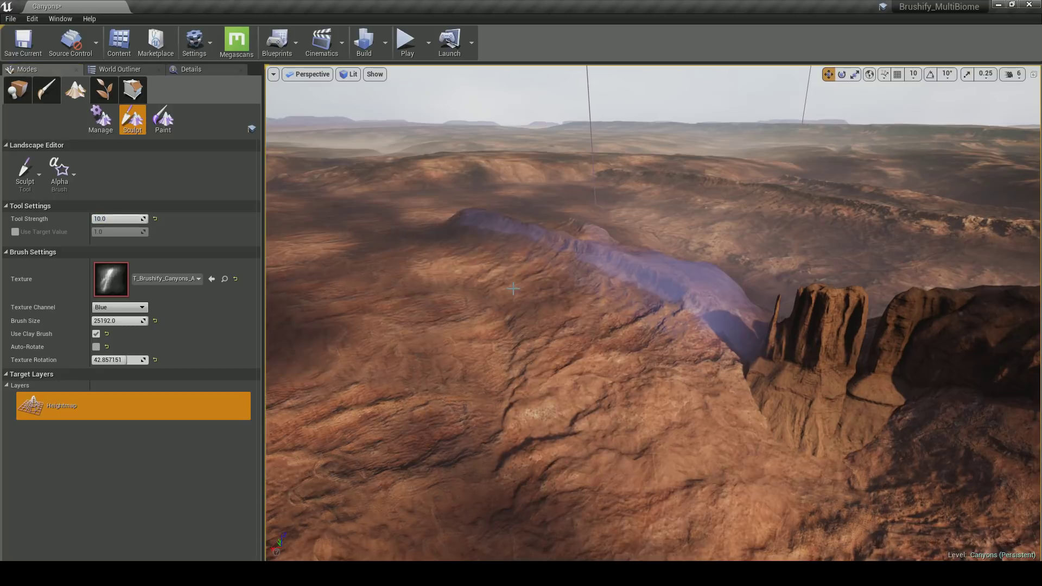
key(s)
mouse_move(618, 336)
right_down()
mouse_move(649, 319)
mouse_move(620, 336)
right_up()
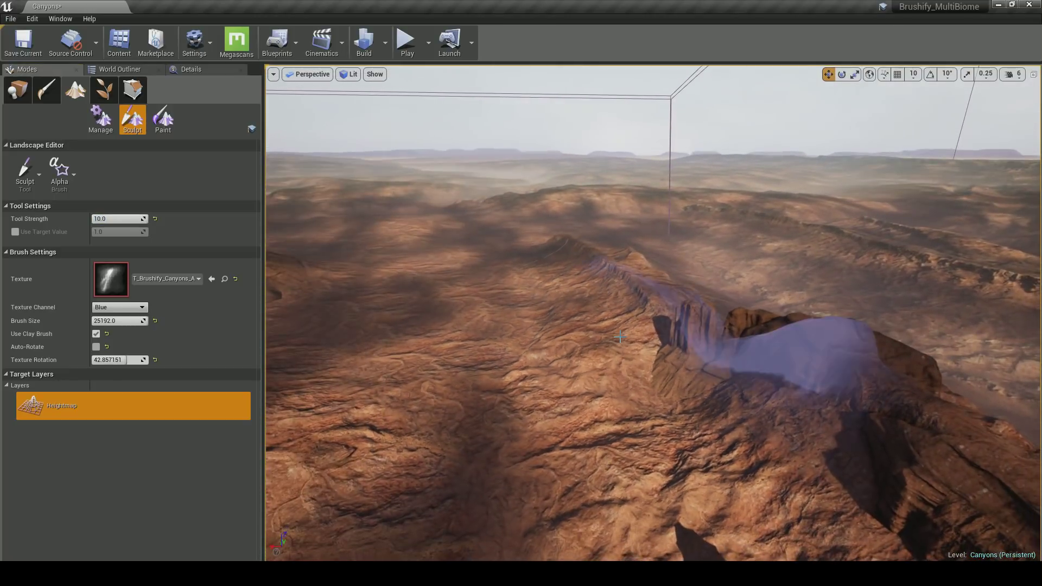
Undo the last sculpt stamp and set the alpha brush's texture rotation to about 66.86.
key(ctrl+z)
drag(111, 360, 152, 359)
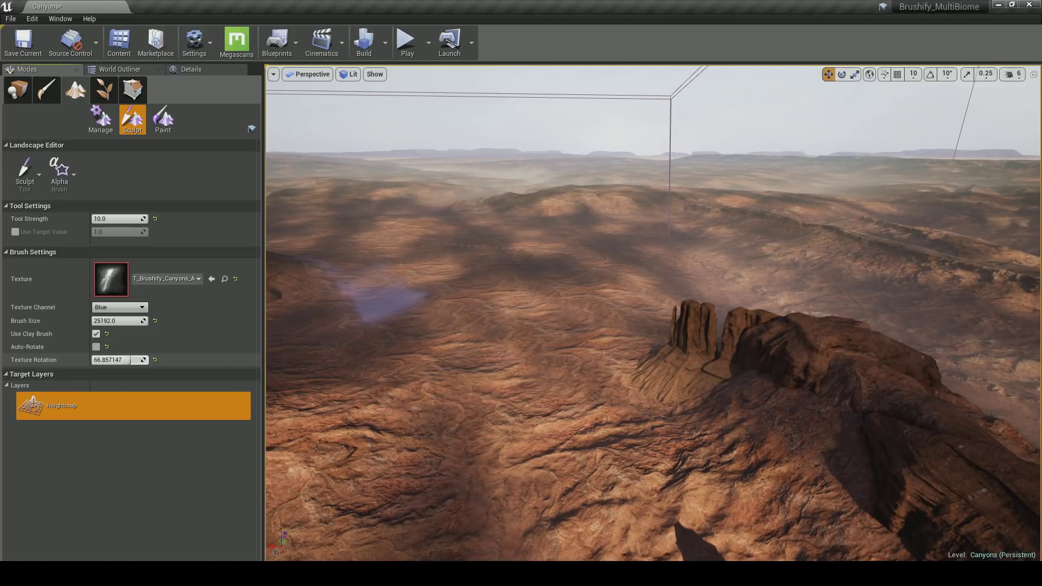
key(w)
right_drag(518, 271, 515, 265)
right_drag(653, 313, 554, 293)
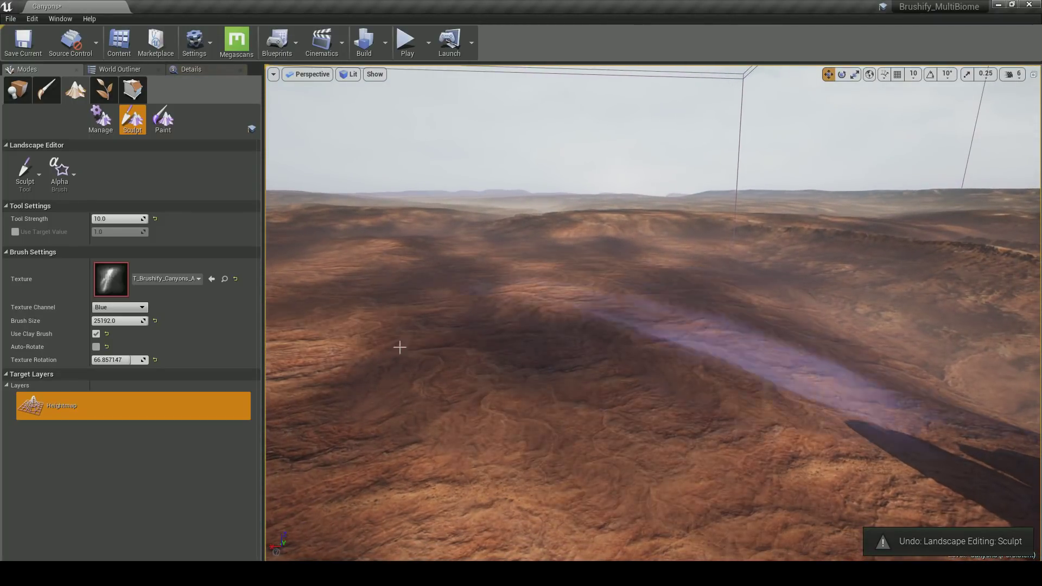
Sculpt a long ridge across the open terrain with the alpha brush, trying tool strength 25 and returning to 10.
click(111, 220)
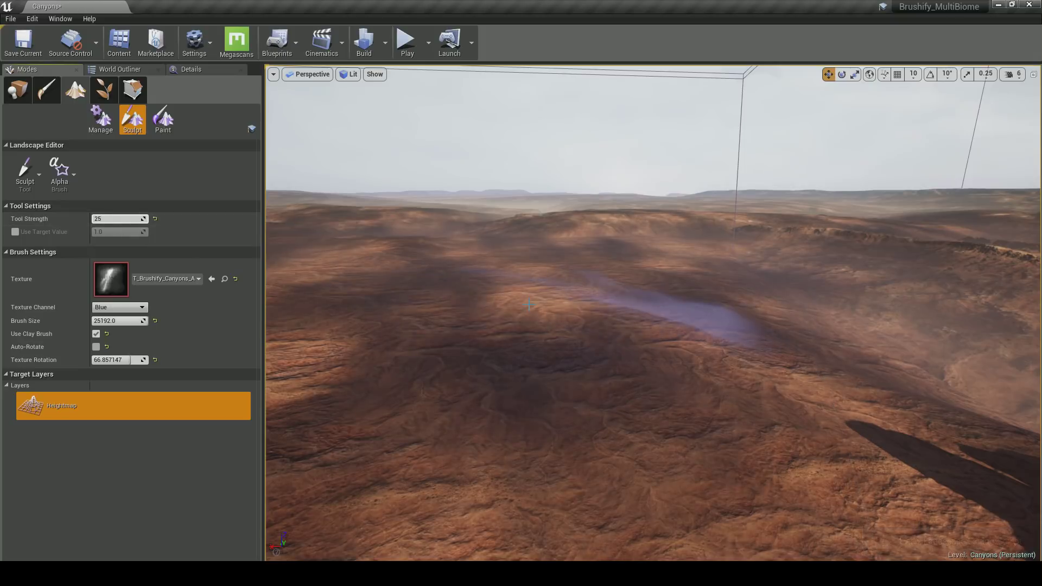
right_drag(513, 294, 451, 278)
key(w)
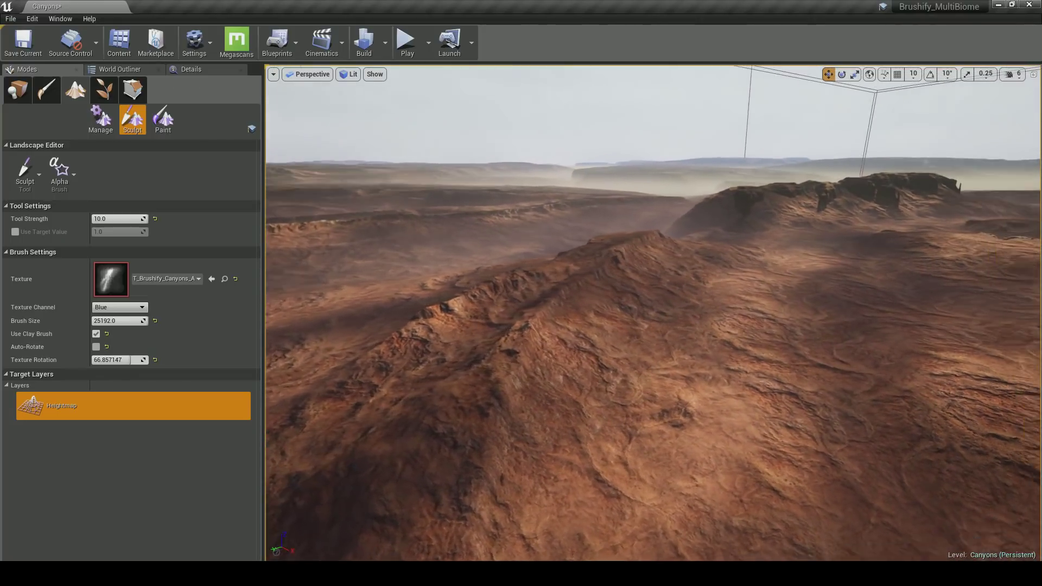
Smooth the newly sculpted ridge using the landscape Smooth tool at tool strength 0.3.
click(18, 90)
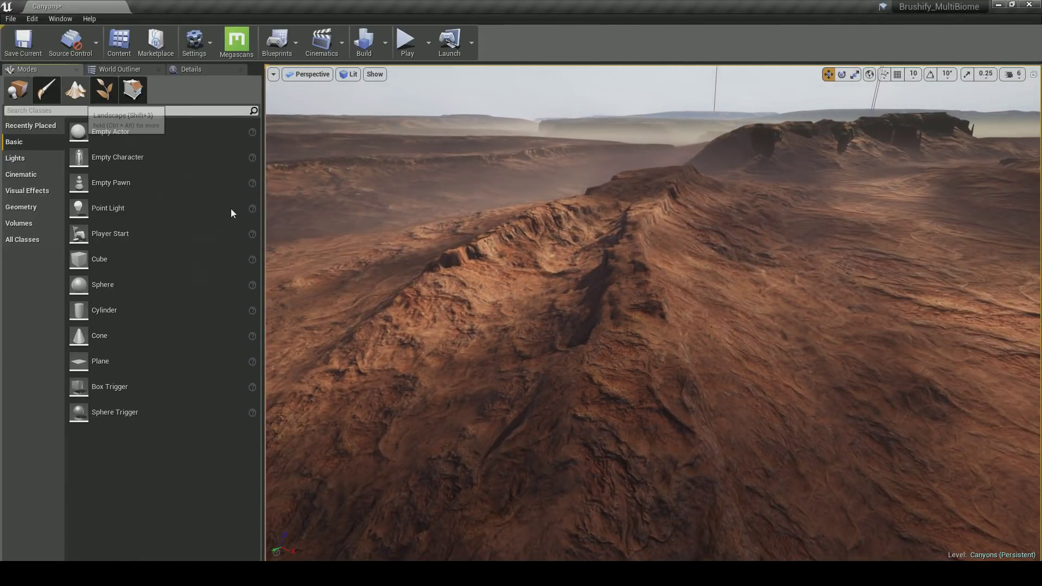
key(shift+3)
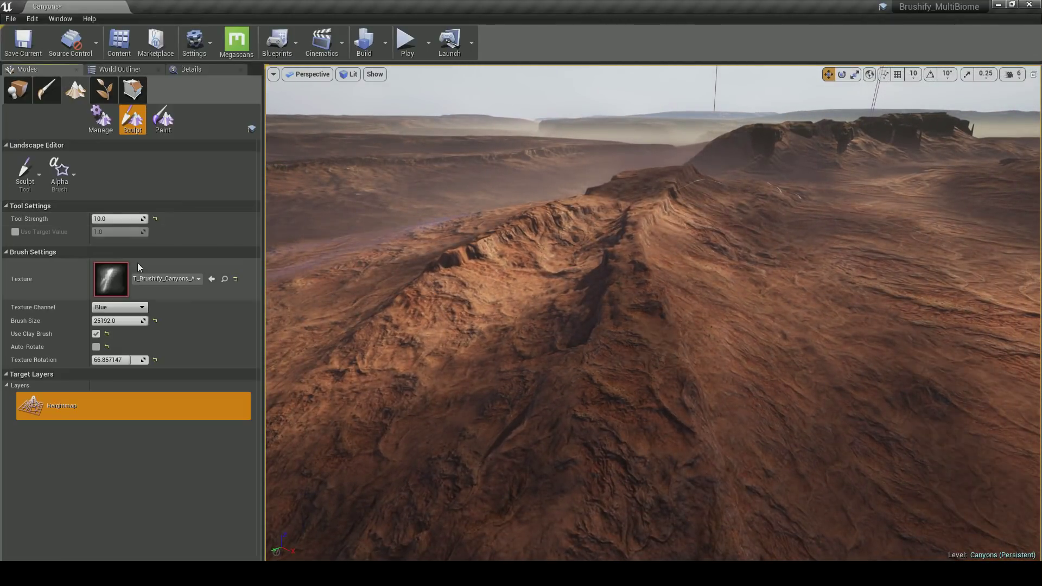
click(38, 171)
click(66, 190)
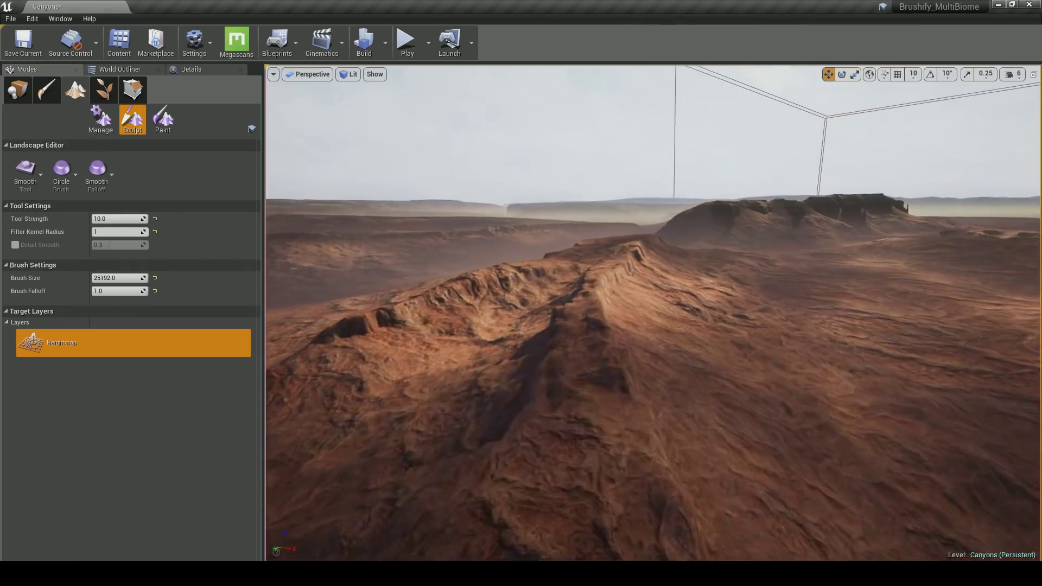
key(w)
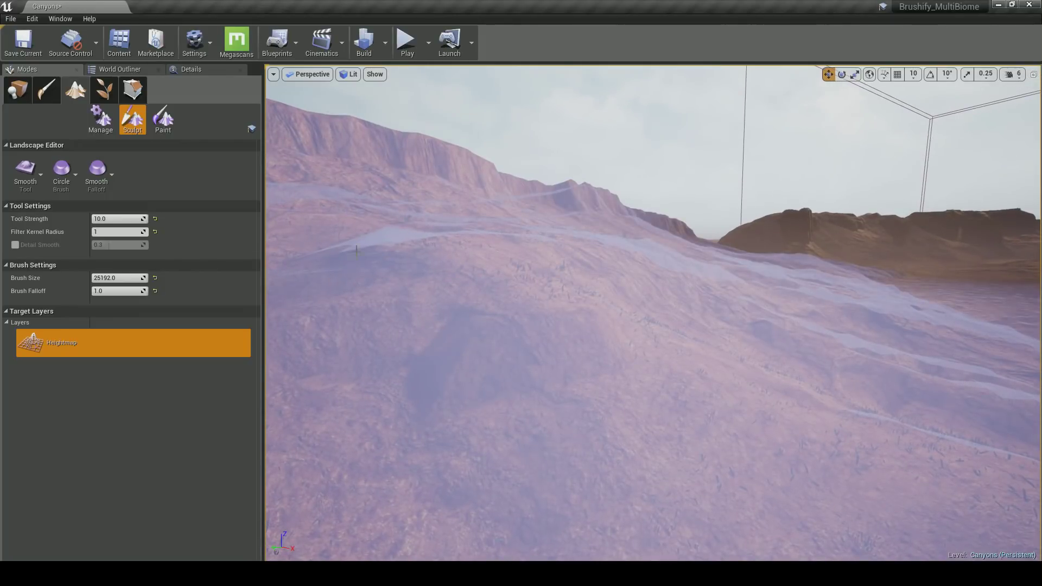
click(114, 218)
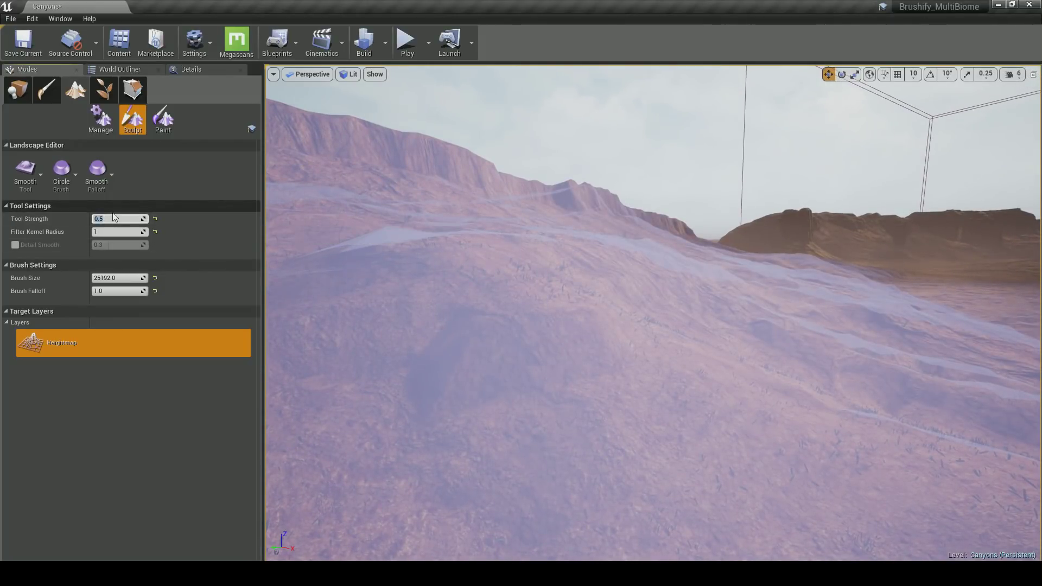
click(107, 218)
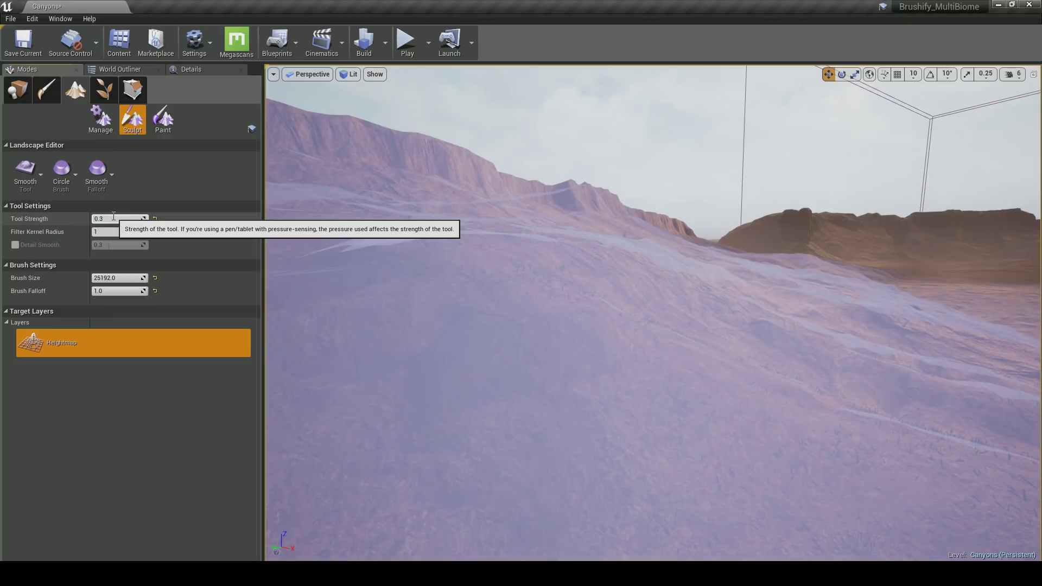
key(Return)
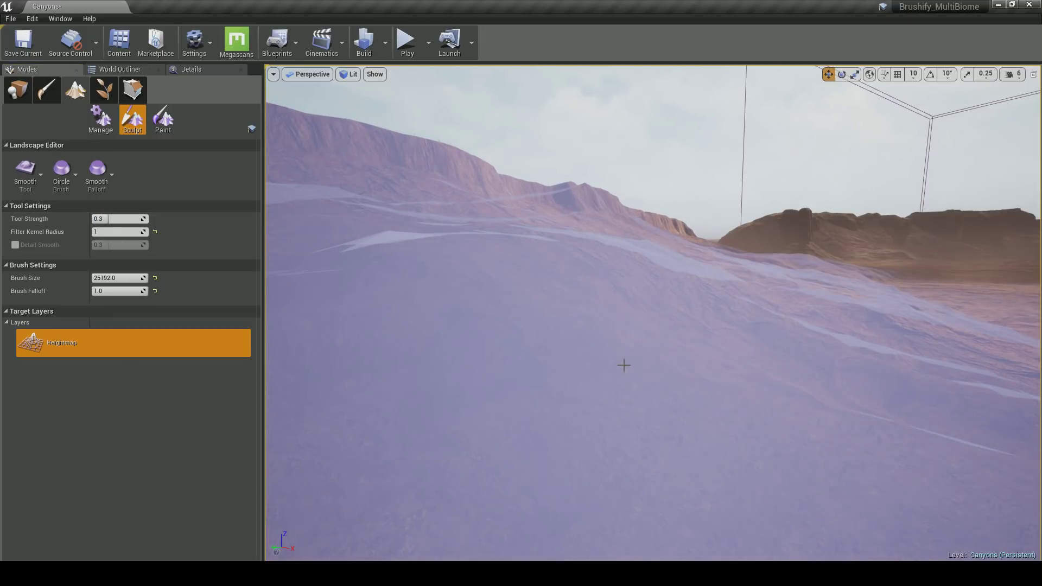
mouse_move(616, 365)
right_down()
mouse_move(635, 371)
mouse_move(582, 337)
right_up()
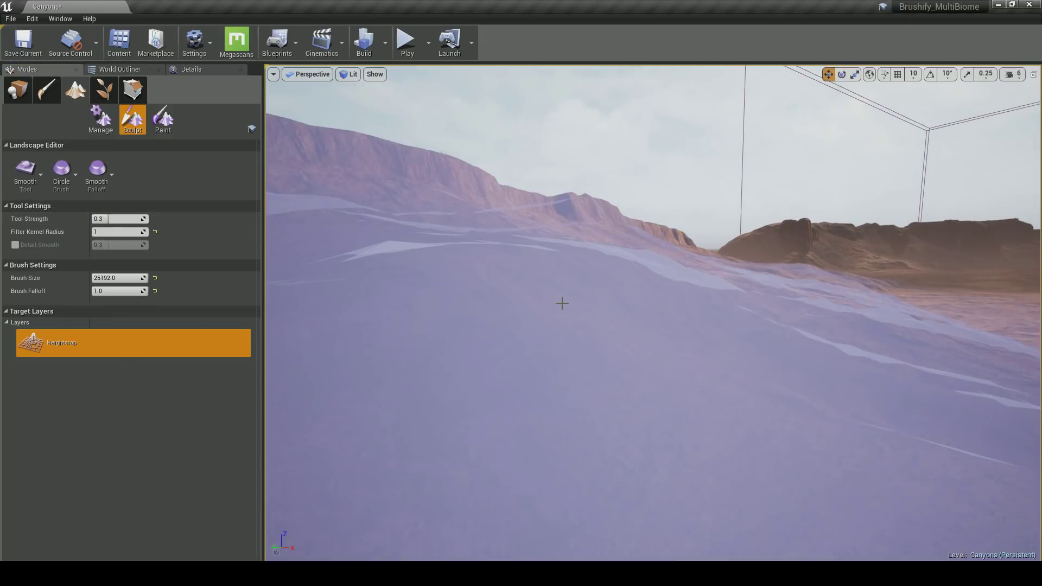
mouse_move(561, 338)
right_down()
mouse_move(504, 324)
mouse_move(336, 355)
mouse_move(361, 339)
mouse_move(510, 334)
mouse_move(480, 338)
mouse_move(499, 350)
mouse_move(433, 386)
right_up()
mouse_move(580, 369)
right_down()
mouse_move(562, 283)
mouse_move(491, 284)
mouse_move(529, 275)
right_up()
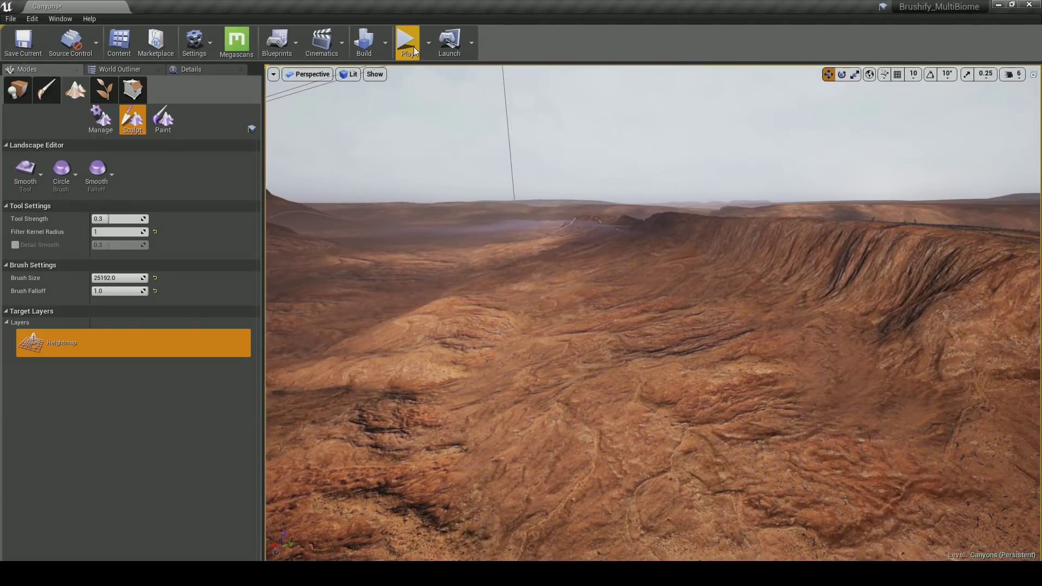
Playtest the level by running and jumping the character along the sculpted ridge, and end the session.
click(407, 43)
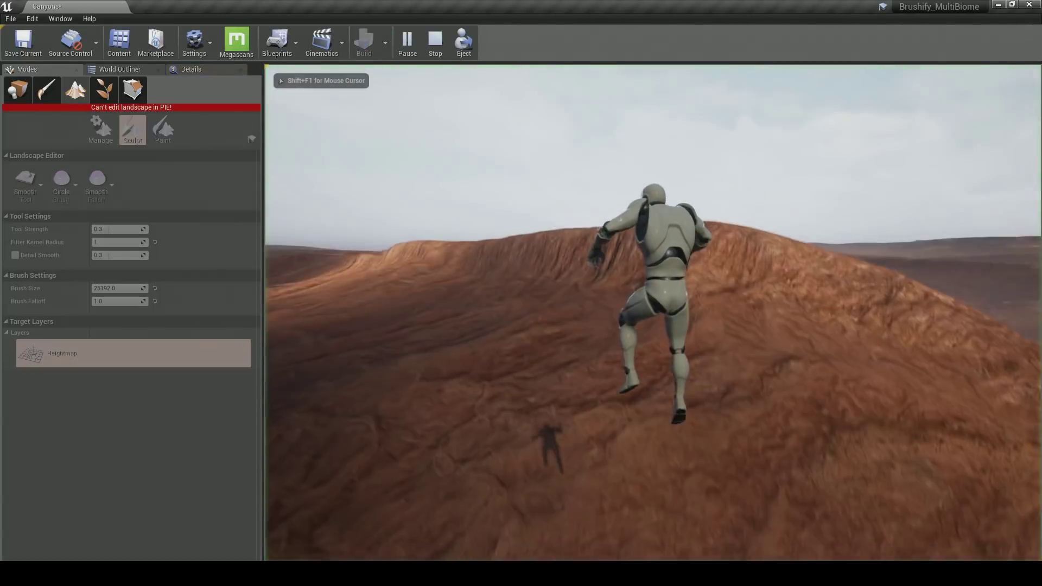
key(w)
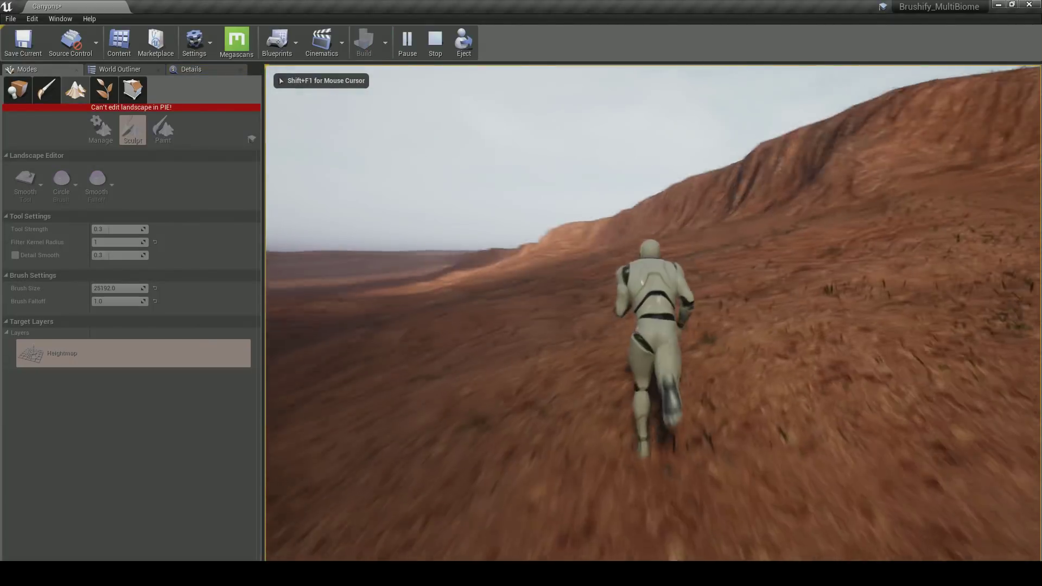
key(a)
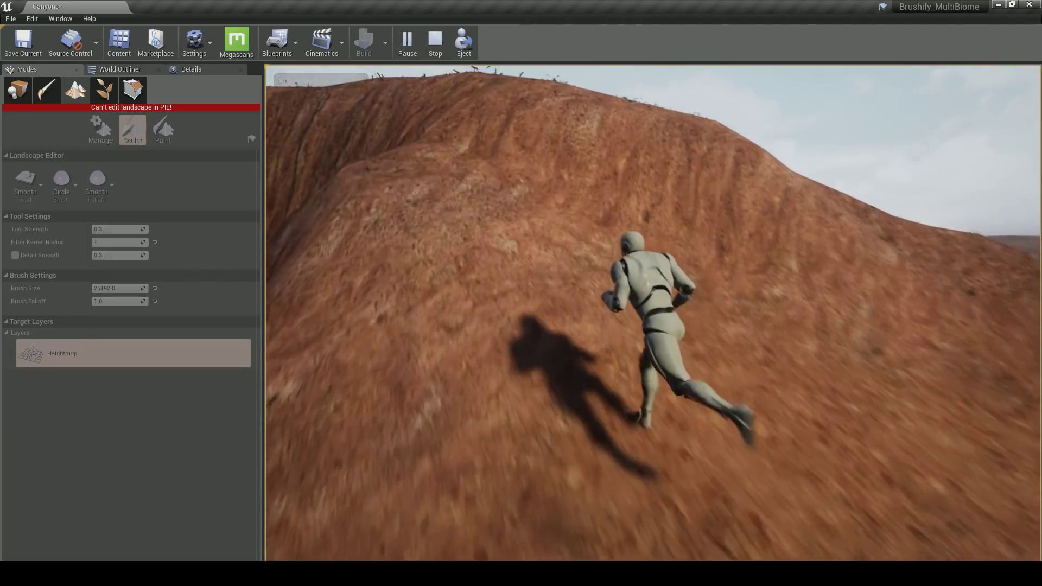
key(w)
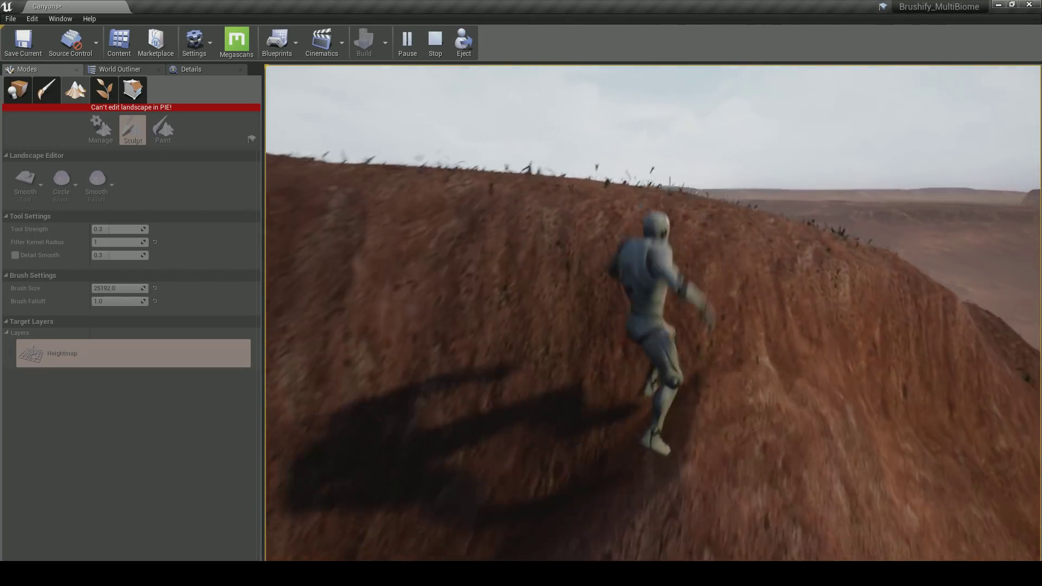
key(w)
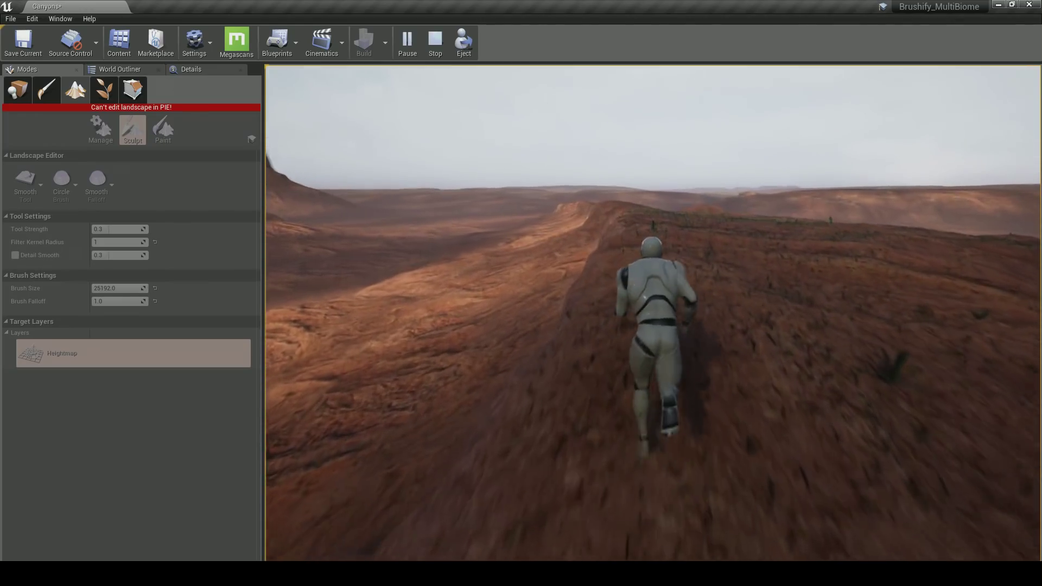
key(w)
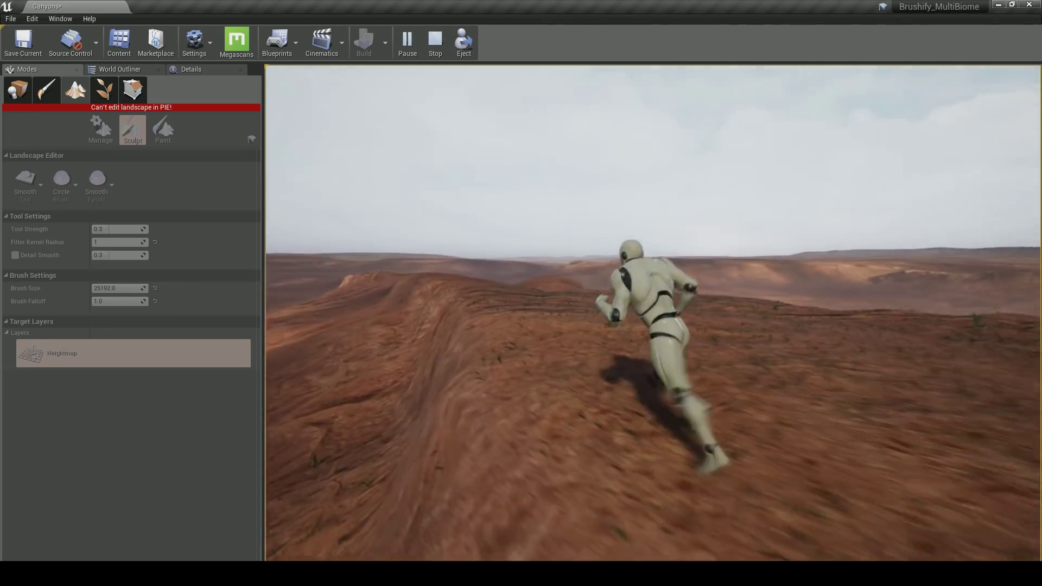
key(w)
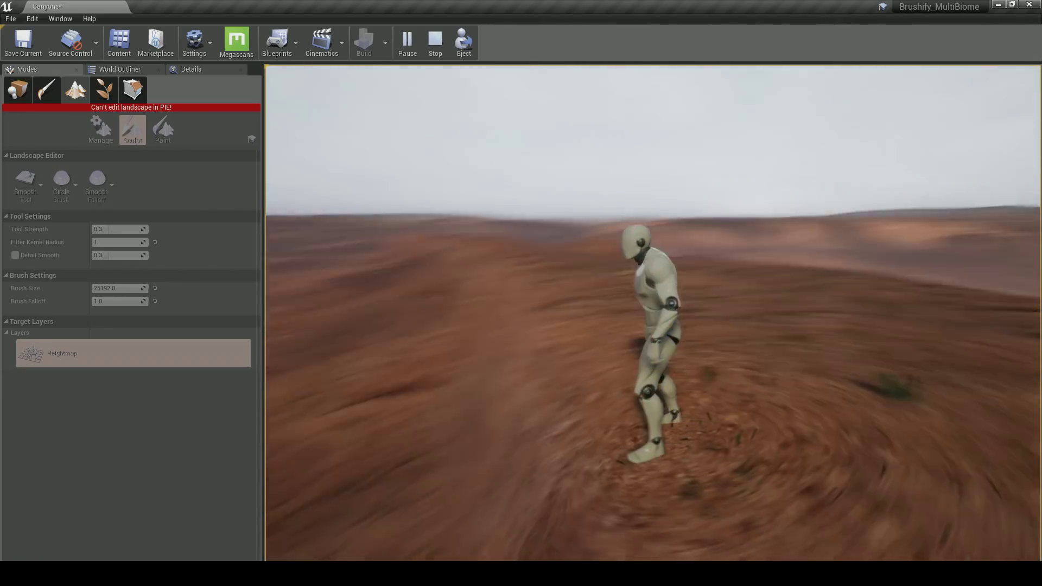
key(w)
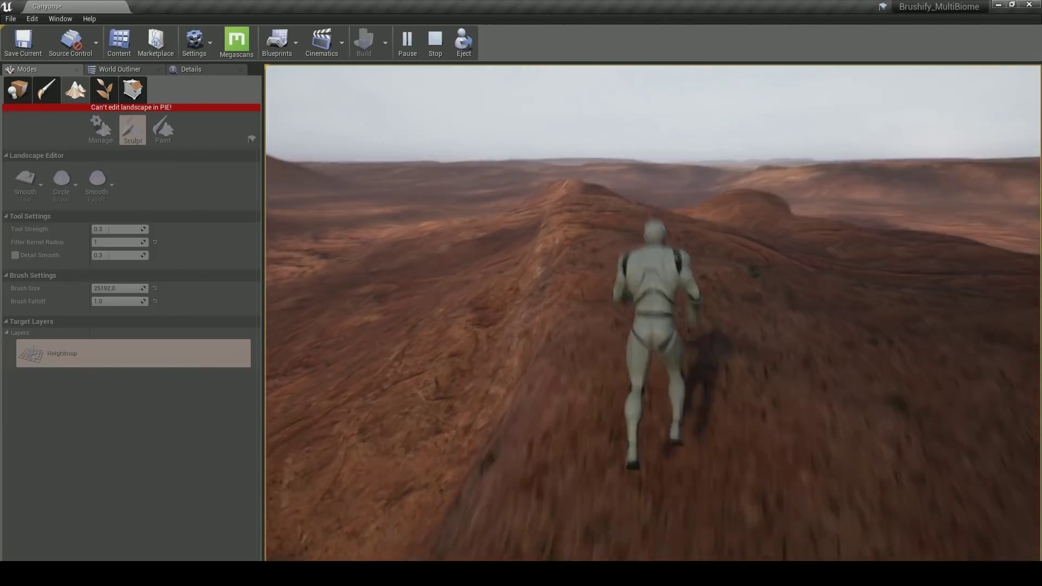
key(space)
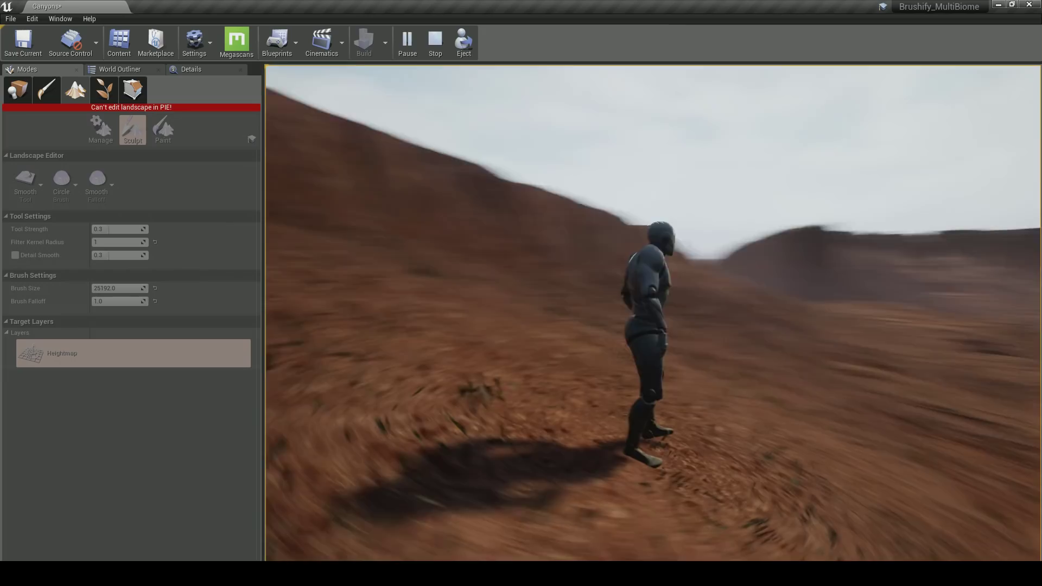
key(Escape)
Duplicate the large cliff rock of the butte in placement mode and move the copy onto the sculpted ridge.
mouse_move(797, 270)
right_down()
mouse_move(662, 347)
mouse_move(575, 260)
mouse_move(489, 266)
mouse_move(678, 239)
mouse_move(786, 184)
right_up()
key(s)
click(19, 87)
right_drag(584, 281, 401, 342)
key(s)
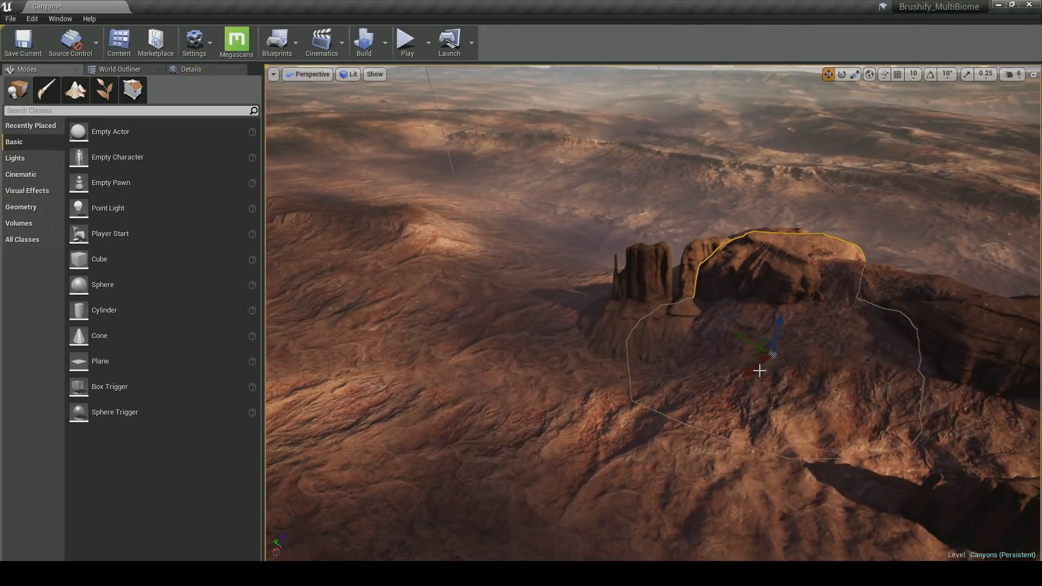
drag(377, 298, 339, 265)
right_drag(402, 288, 199, 251)
key(w)
key(e)
drag(611, 469, 678, 455)
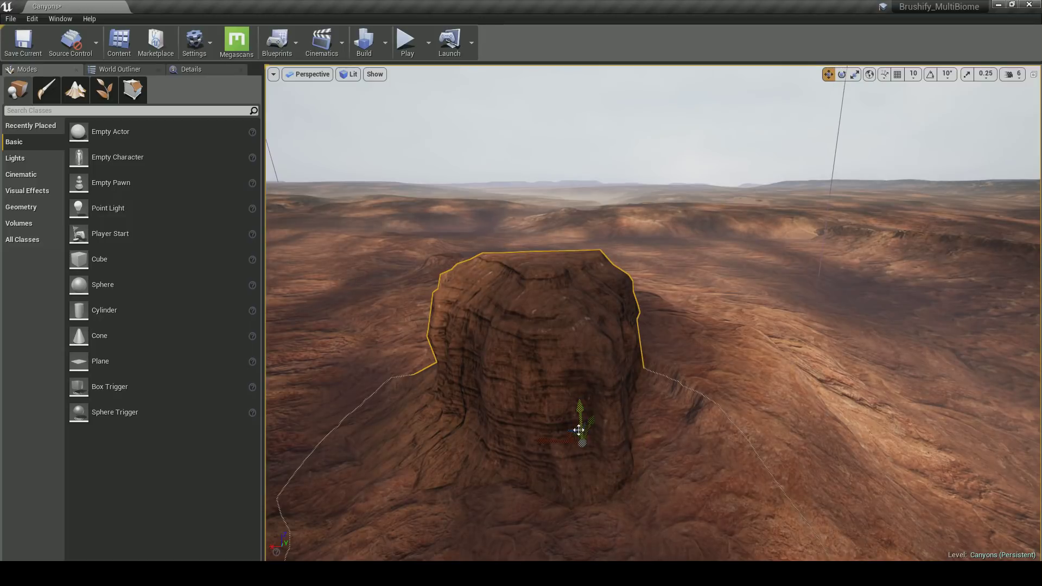
drag(578, 430, 696, 445)
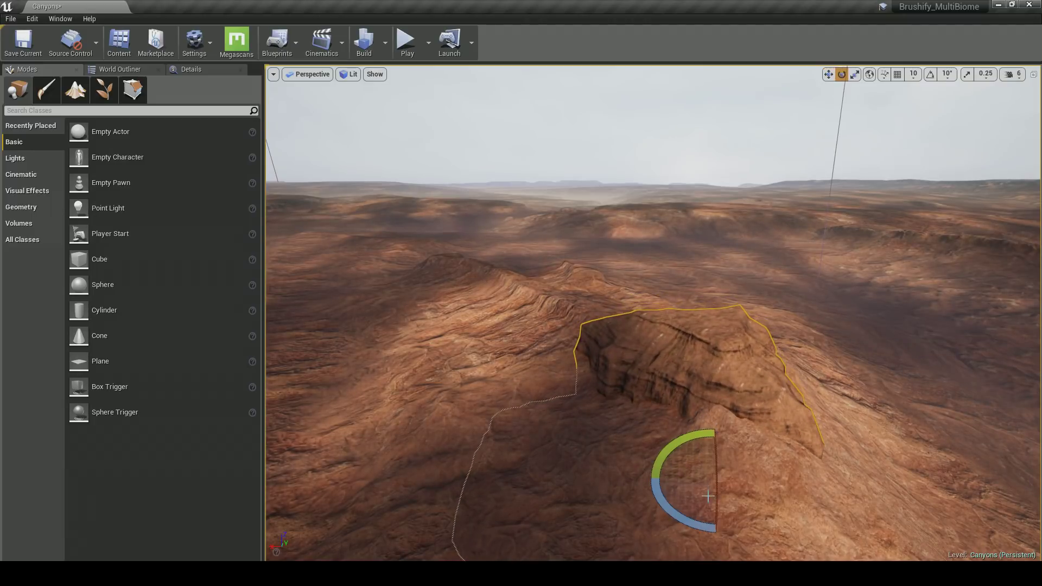
Rotate the copied cliff rock and sink it into the ridge so that only its upper ledges emerge from the crest.
drag(692, 519, 669, 502)
key(w)
key(w)
right_drag(670, 432, 728, 456)
drag(639, 406, 672, 456)
key(e)
drag(668, 507, 630, 506)
key(w)
drag(666, 457, 659, 461)
right_drag(658, 461, 553, 461)
key(d)
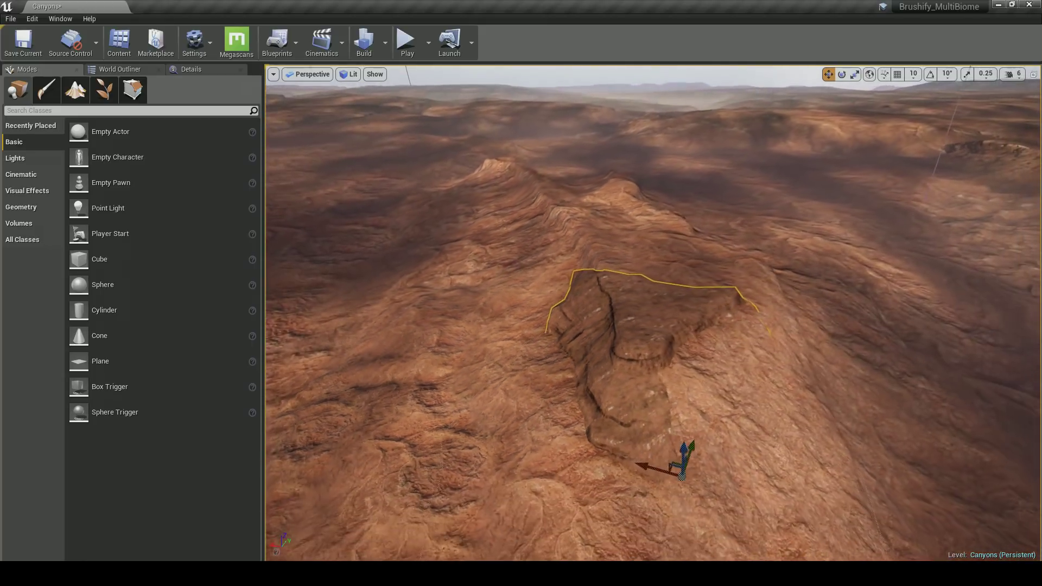
drag(685, 466, 676, 468)
right_drag(676, 468, 646, 467)
key(d)
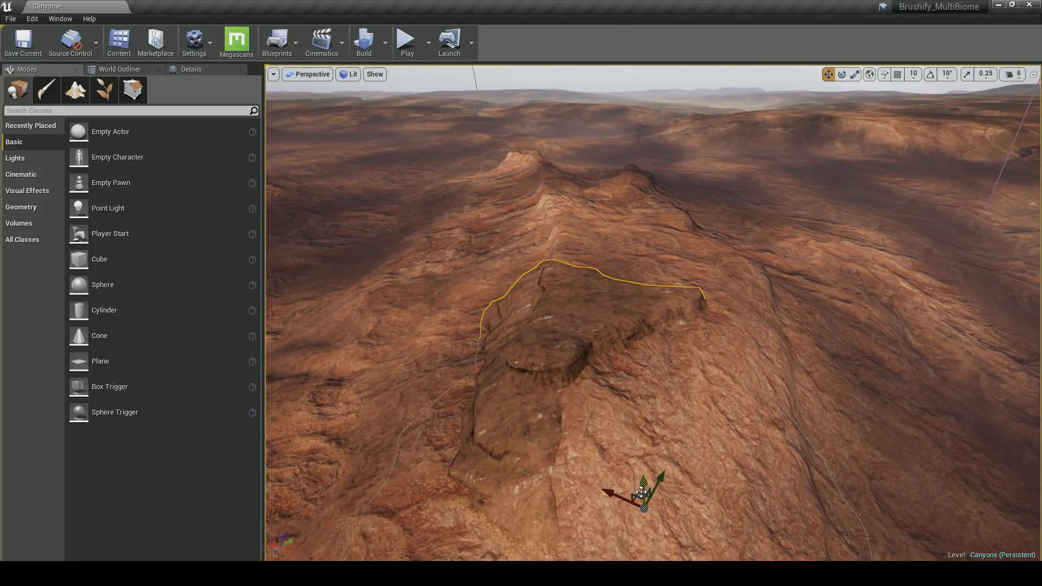
Duplicate the embedded cliff rock along the ridge crest and rotate the new copy.
drag(637, 493, 622, 419)
mouse_move(628, 460)
mouse_down()
mouse_move(632, 380)
mouse_move(692, 408)
mouse_move(643, 448)
mouse_up()
key(w)
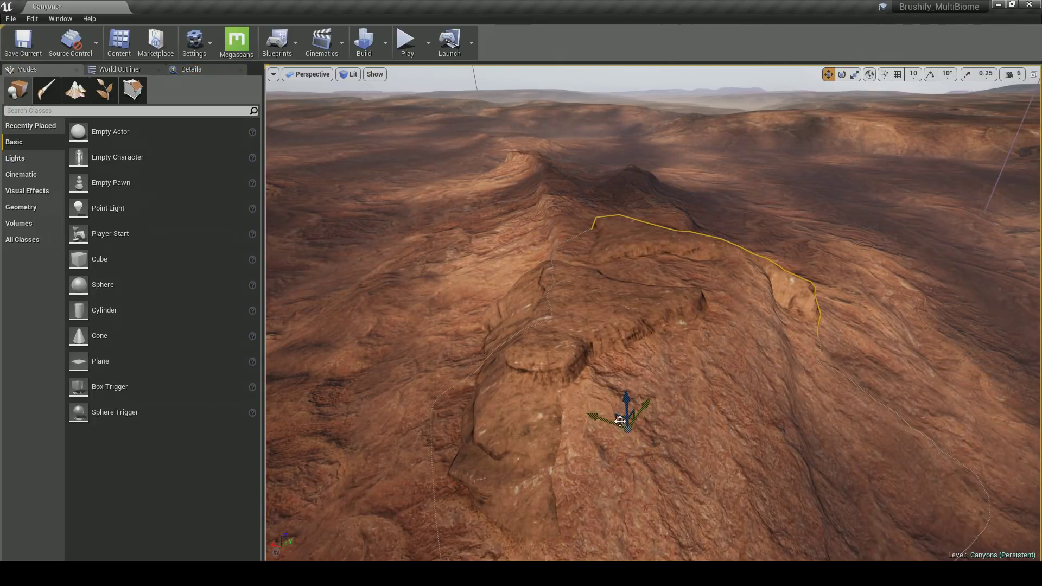
drag(617, 415, 585, 407)
key(e)
drag(591, 456, 582, 458)
Reposition the second cliff copy beside its neighbouring rock and raise it further out of the terrain.
key(a)
right_drag(583, 457, 776, 440)
right_drag(686, 450, 686, 450)
drag(750, 490, 701, 338)
key(w)
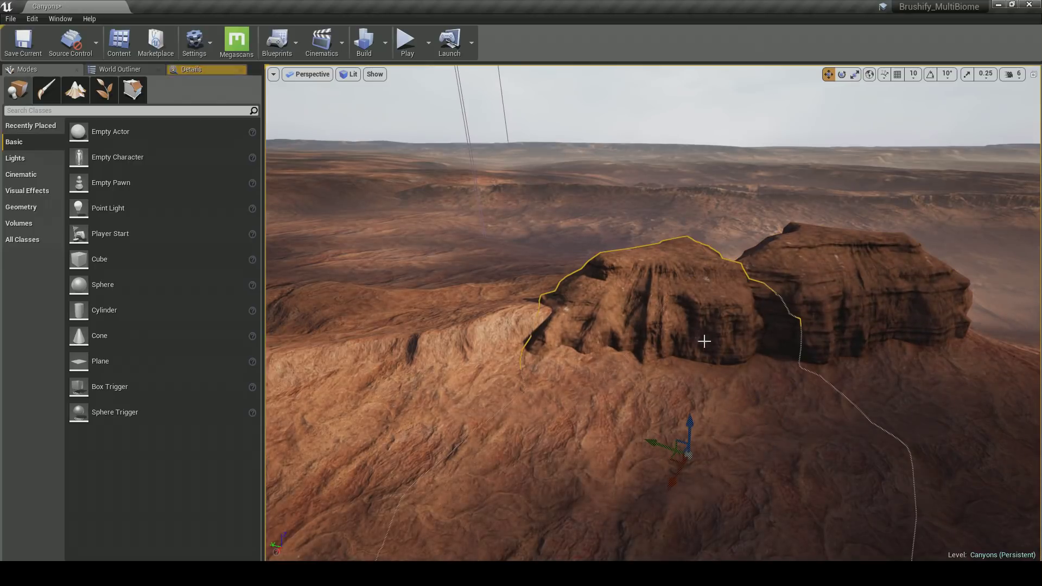
drag(688, 425, 670, 442)
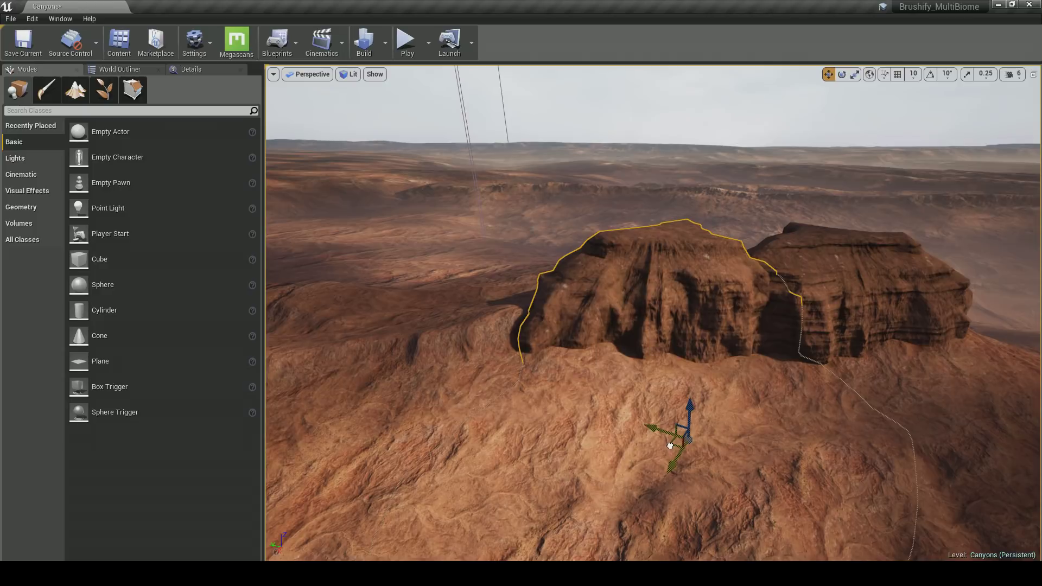
Place another copy of the cliff rock farther along the ridge and shift it back against the slope.
right_drag(790, 433, 758, 439)
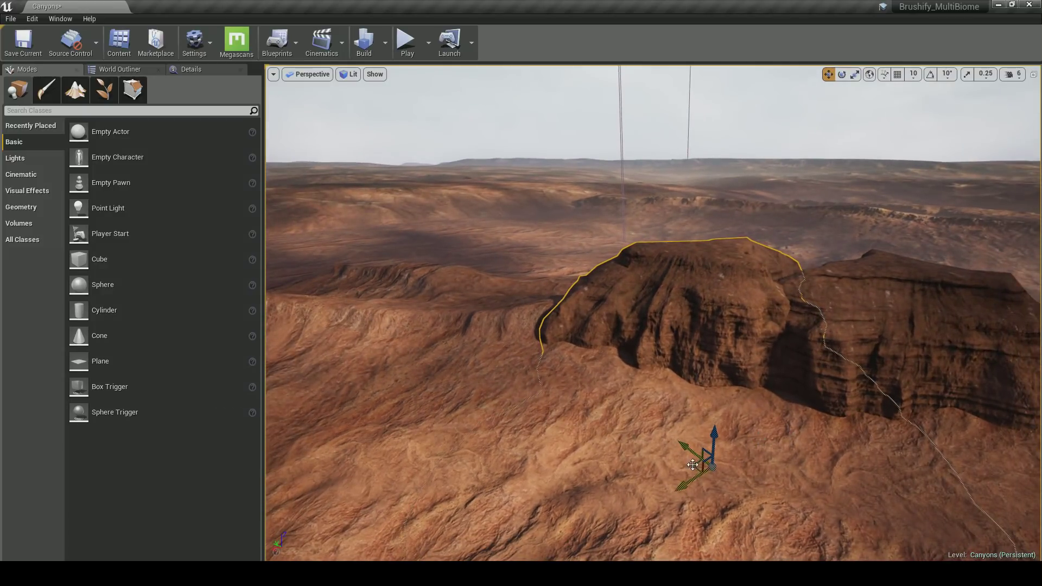
drag(687, 479, 500, 453)
drag(517, 498, 549, 476)
key(w)
right_drag(580, 488, 535, 488)
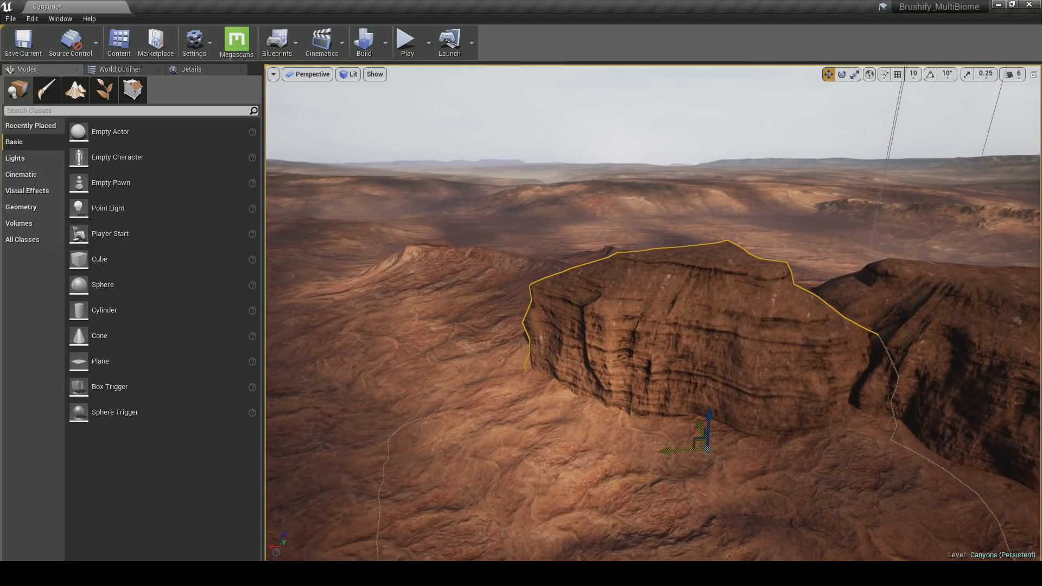
drag(690, 444, 678, 384)
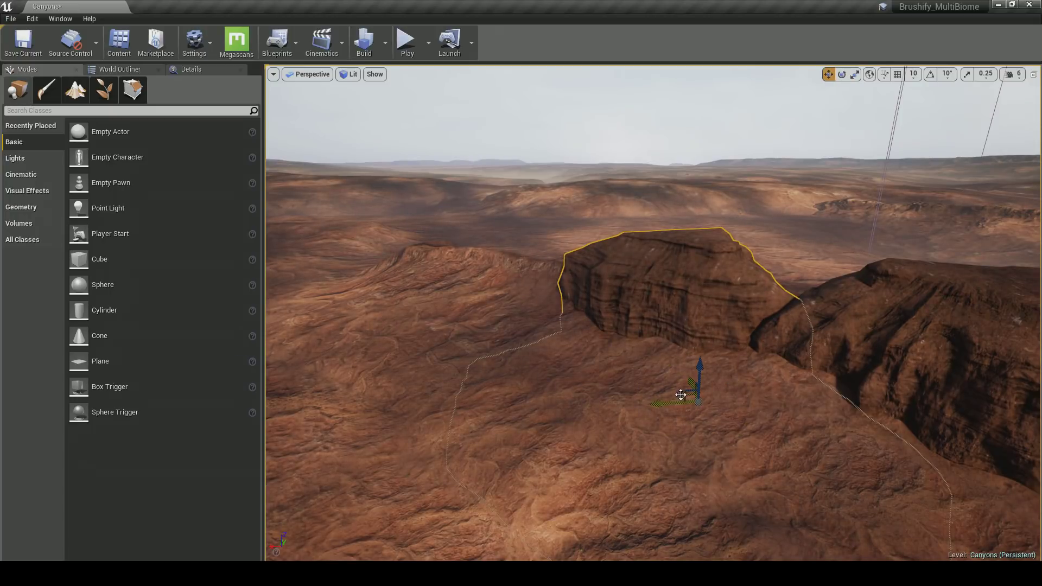
Bring a spired canyon rock across the terrain to the new row of cliff rocks.
right_drag(722, 416, 820, 400)
key(Escape)
right_drag(697, 385, 709, 404)
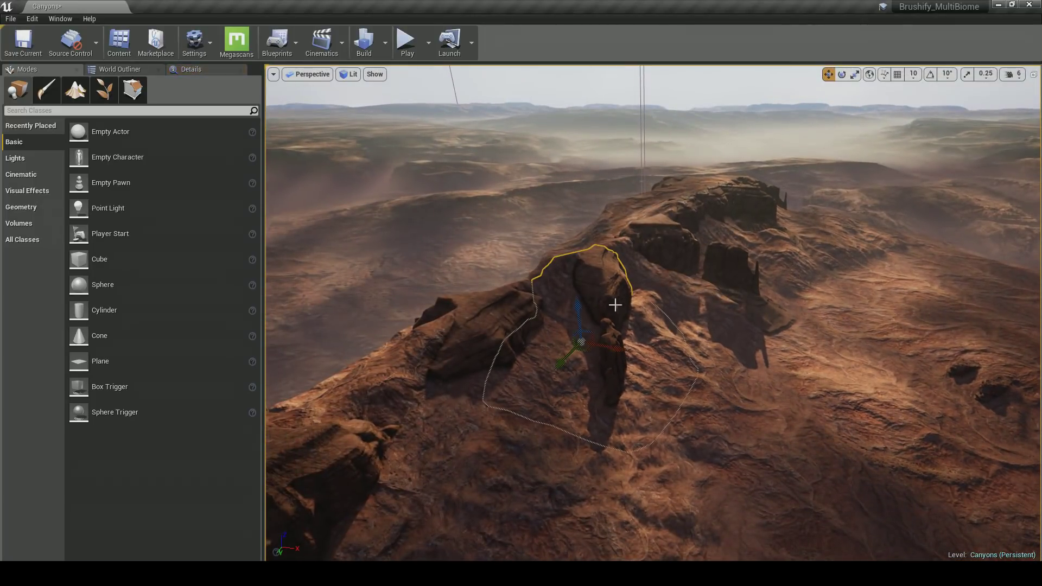
drag(737, 319, 547, 490)
right_drag(547, 489, 725, 462)
drag(749, 484, 529, 127)
Rotate the spired rock about its vertical axis and place it past the end of the cliff row.
right_drag(588, 170, 574, 122)
right_drag(519, 311, 543, 245)
middle_drag(469, 379, 550, 417)
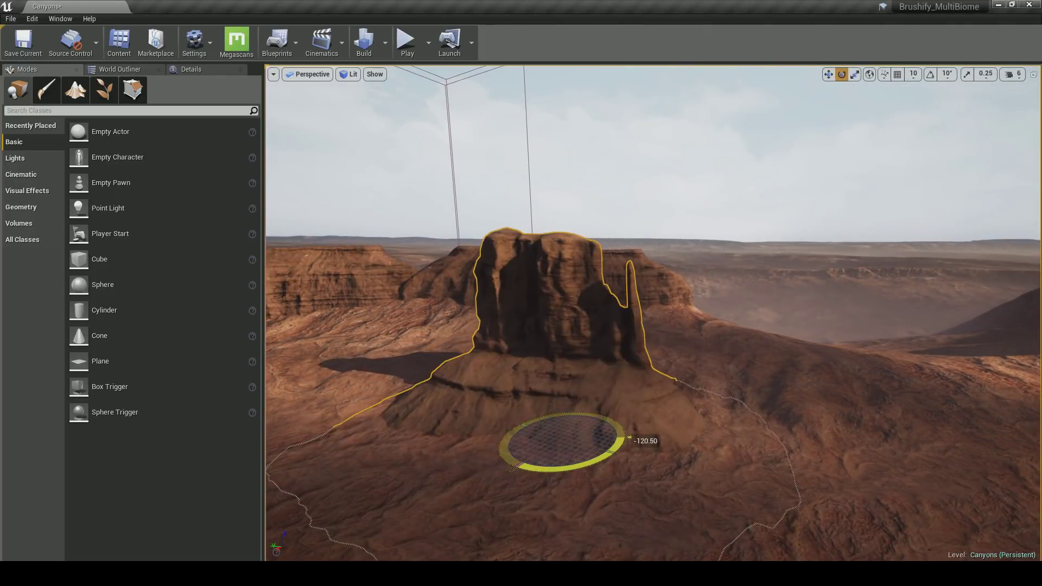
drag(549, 442, 734, 387)
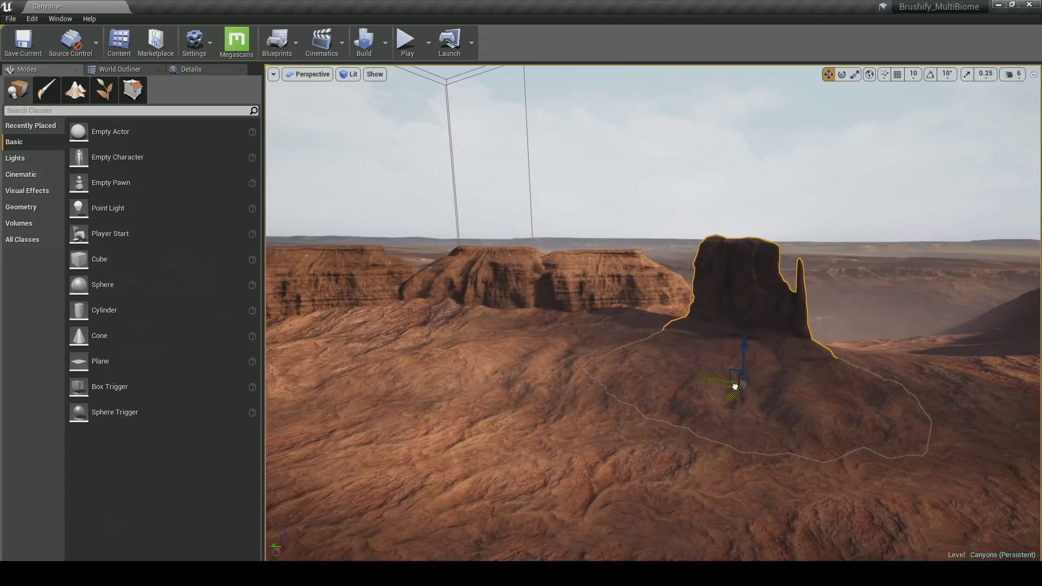
Raise the cliff wall next to the spired rock slightly out of the terrain.
click(636, 310)
right_drag(637, 310, 653, 310)
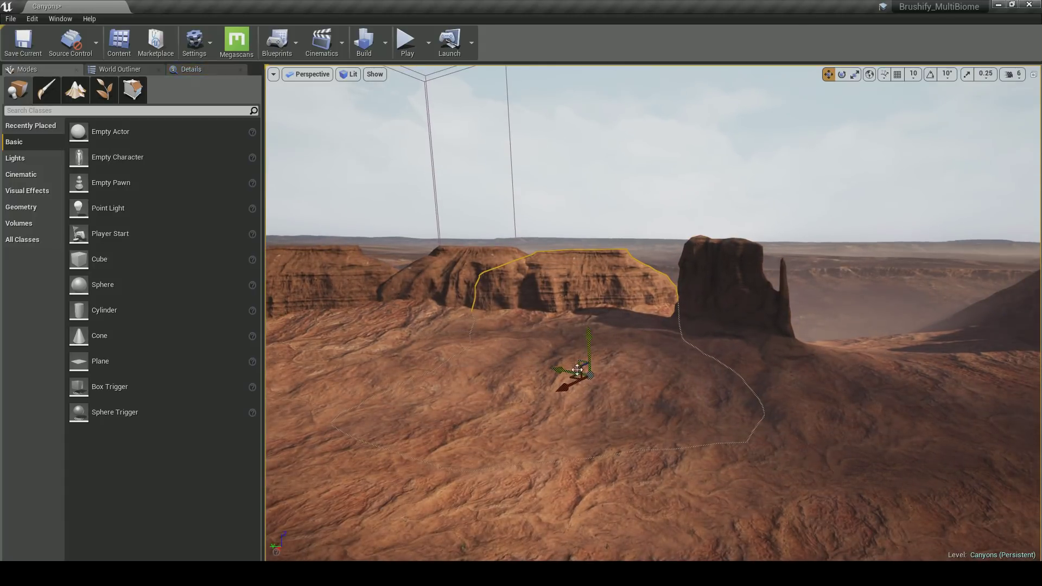
drag(585, 368, 577, 346)
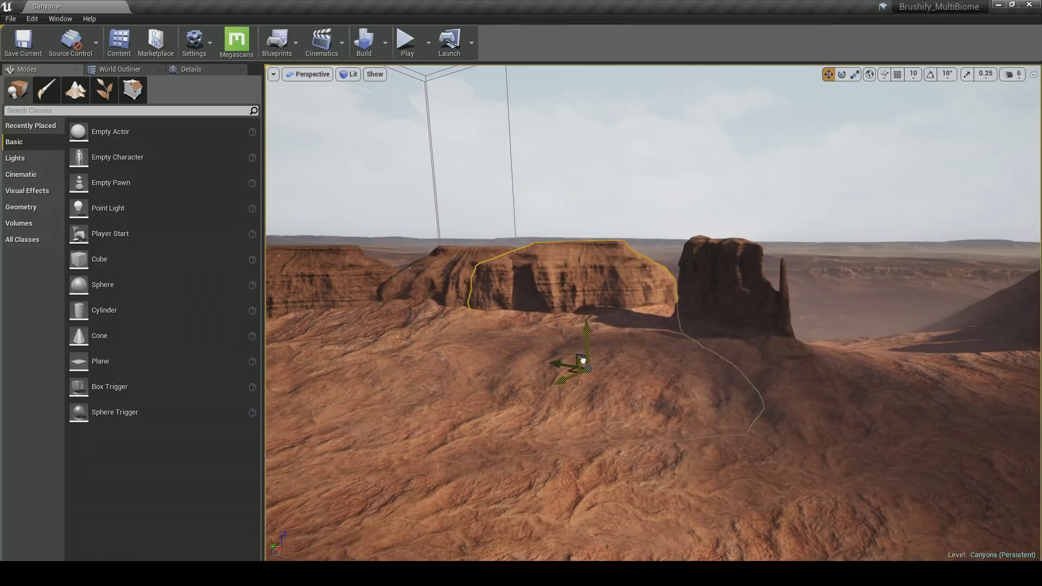
Turn the spired rock and shift it against the end of the cliff wall so the two rocks join.
right_drag(582, 357, 496, 331)
click(495, 332)
drag(515, 417, 592, 408)
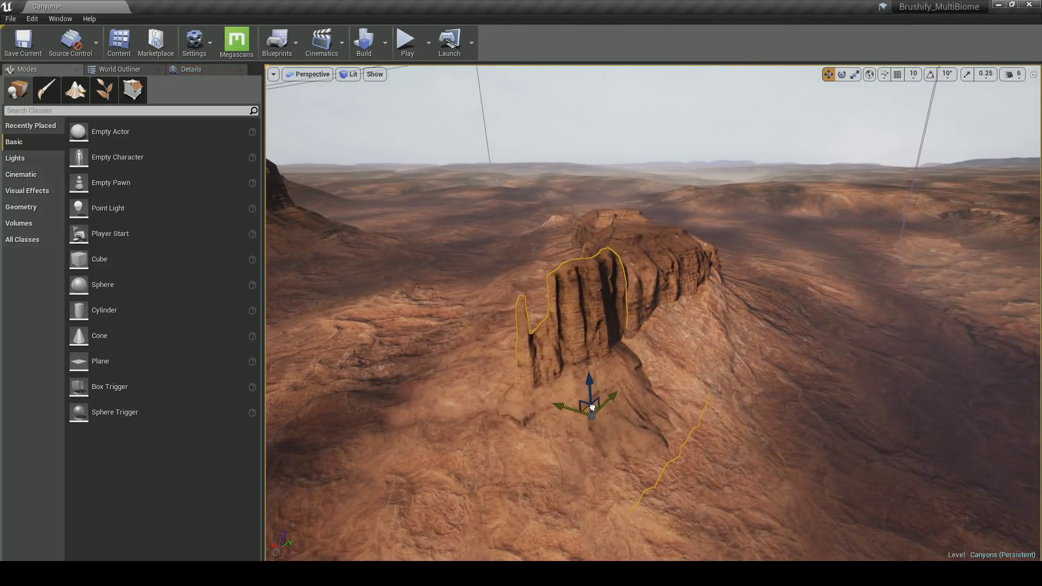
drag(584, 465, 543, 463)
right_drag(543, 463, 759, 412)
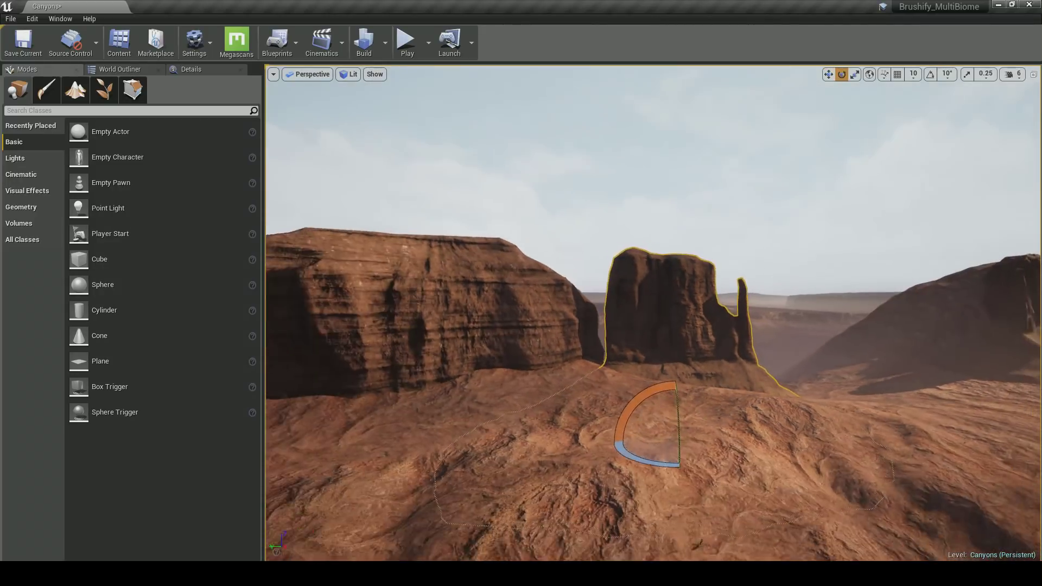
alt+drag(537, 461, 644, 409)
key(w)
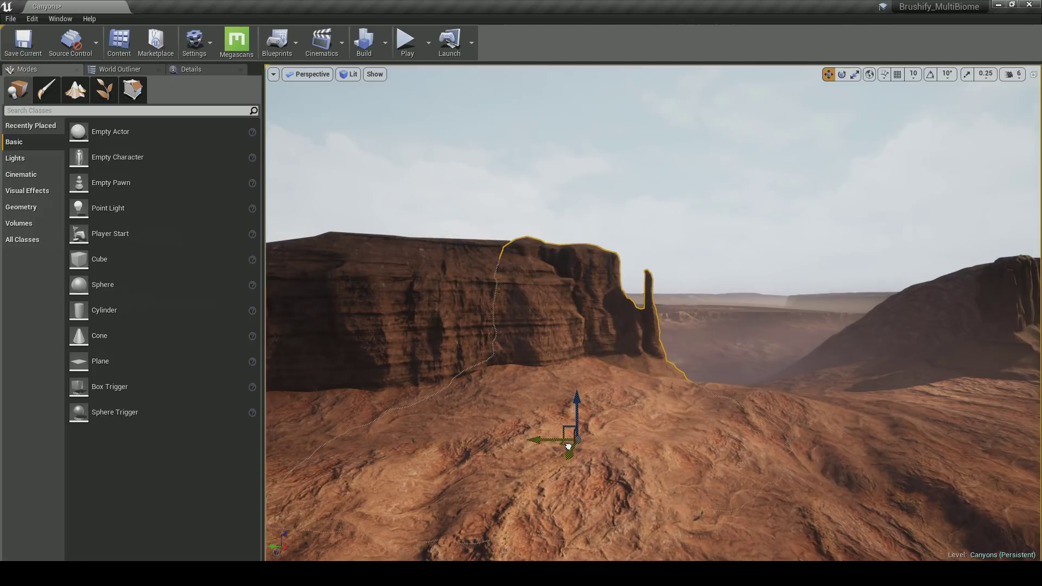
Adjust the spired rock's position on the slope at the end of the cliff row.
right_drag(625, 388, 656, 434)
click(610, 383)
right_drag(674, 344, 673, 343)
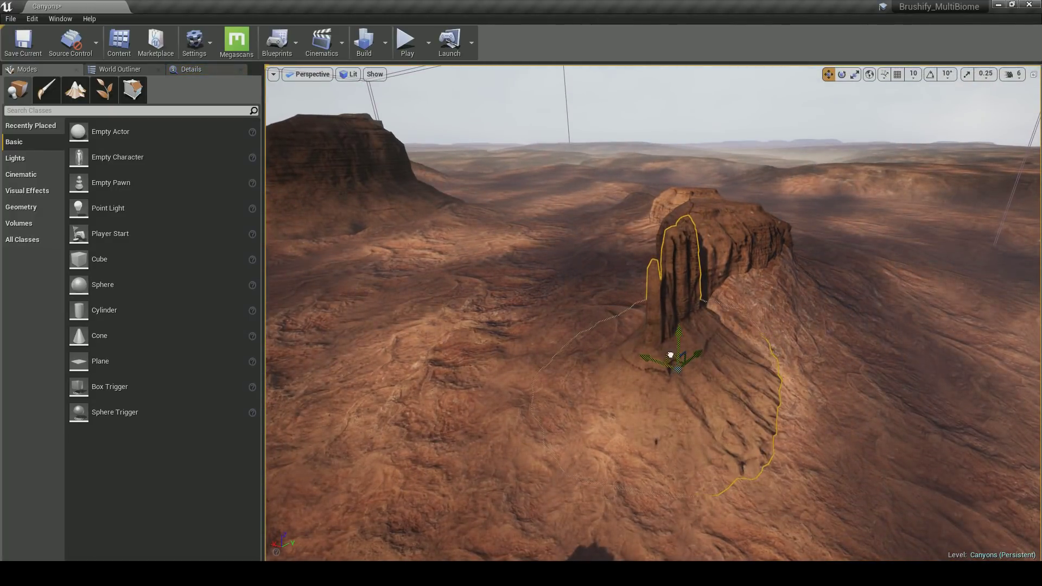
right_drag(670, 364, 749, 353)
click(670, 363)
right_drag(879, 263, 879, 263)
right_drag(785, 258, 760, 236)
Duplicate the spired rock and move the copy to the near side of the cliff row.
click(638, 323)
right_drag(638, 322, 532, 356)
alt+drag(942, 369, 623, 326)
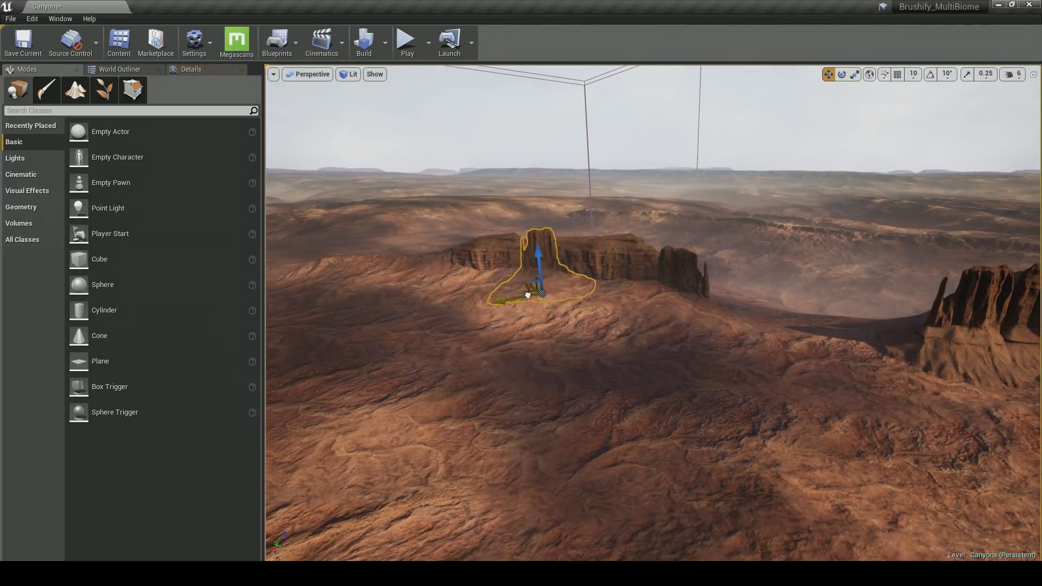
drag(545, 319, 504, 320)
Set the spired copy beside the cliff wall and sink its base deeper into the slope.
mouse_move(565, 342)
right_down()
mouse_move(535, 298)
mouse_move(565, 342)
right_up()
key(w)
key(w)
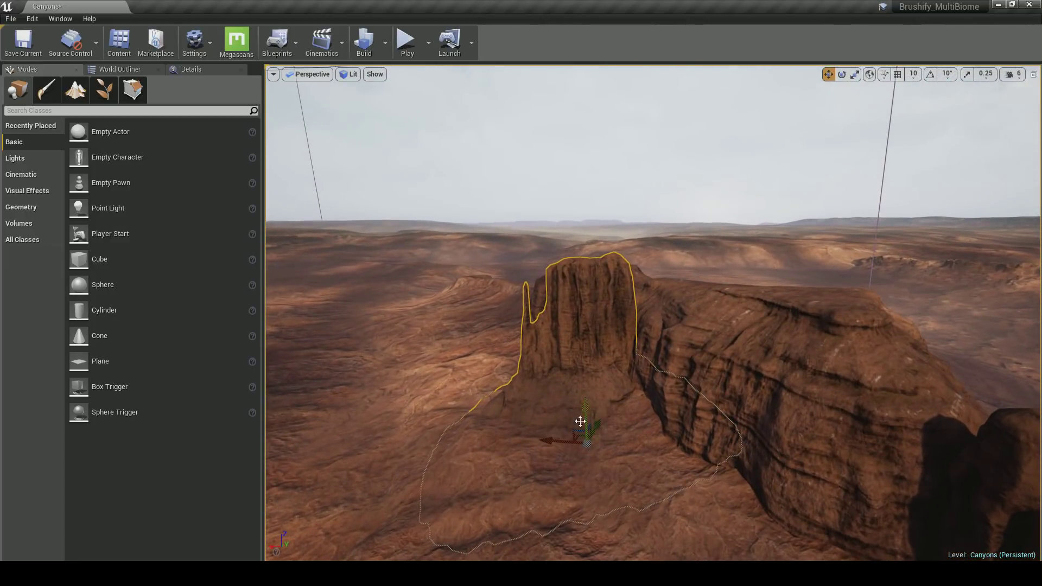
drag(577, 429, 572, 460)
click(599, 411)
right_drag(599, 411, 852, 453)
click(775, 416)
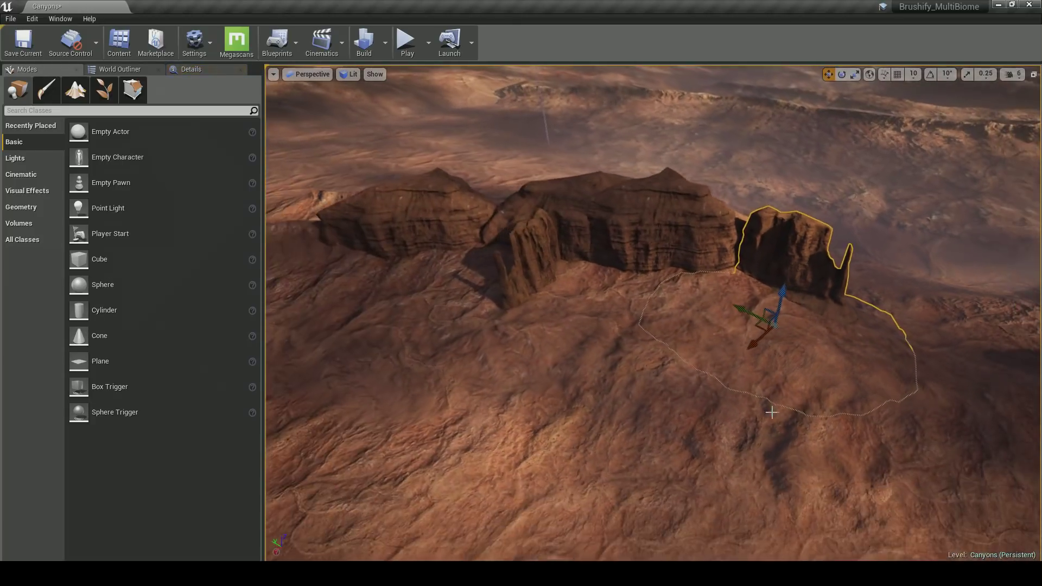
Rotate the middle cliff wall slightly and nudge it back into line with its neighbours.
click(670, 230)
key(e)
drag(667, 328, 619, 323)
key(w)
drag(656, 294, 670, 302)
Rotate the spired rock at the end of the row to face another way.
click(788, 256)
key(e)
drag(785, 360, 675, 363)
key(w)
right_drag(674, 362, 591, 271)
right_drag(786, 368, 849, 399)
click(756, 380)
Replace the spired copy's static mesh with S_CanyonWall_02.
click(565, 296)
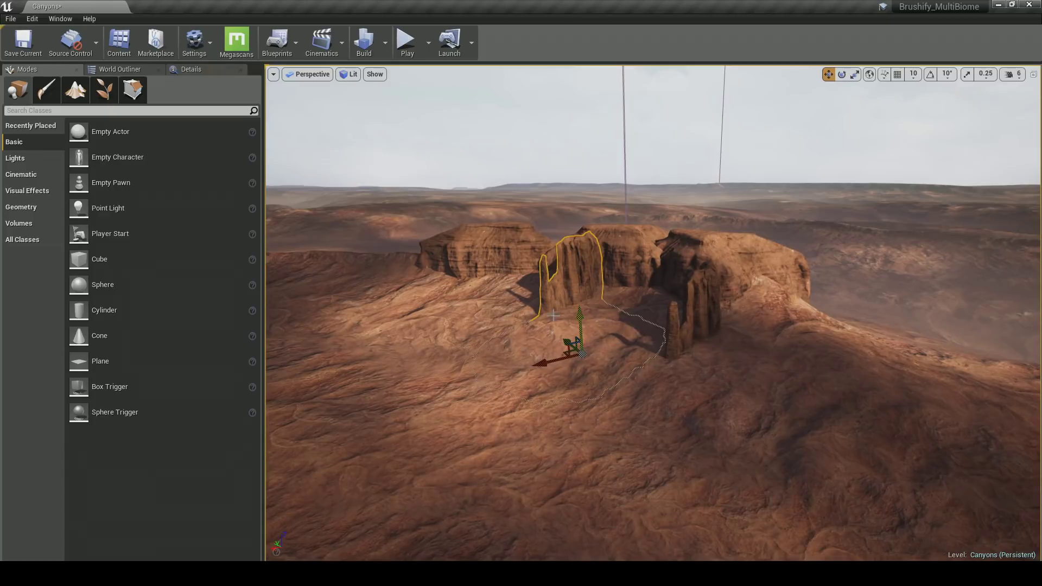
click(184, 70)
click(201, 286)
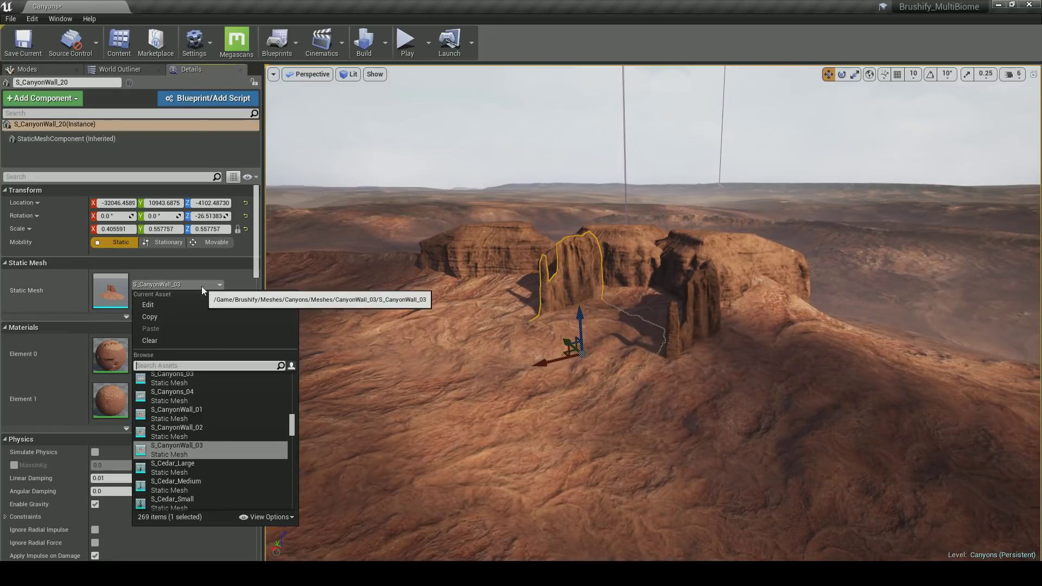
click(206, 431)
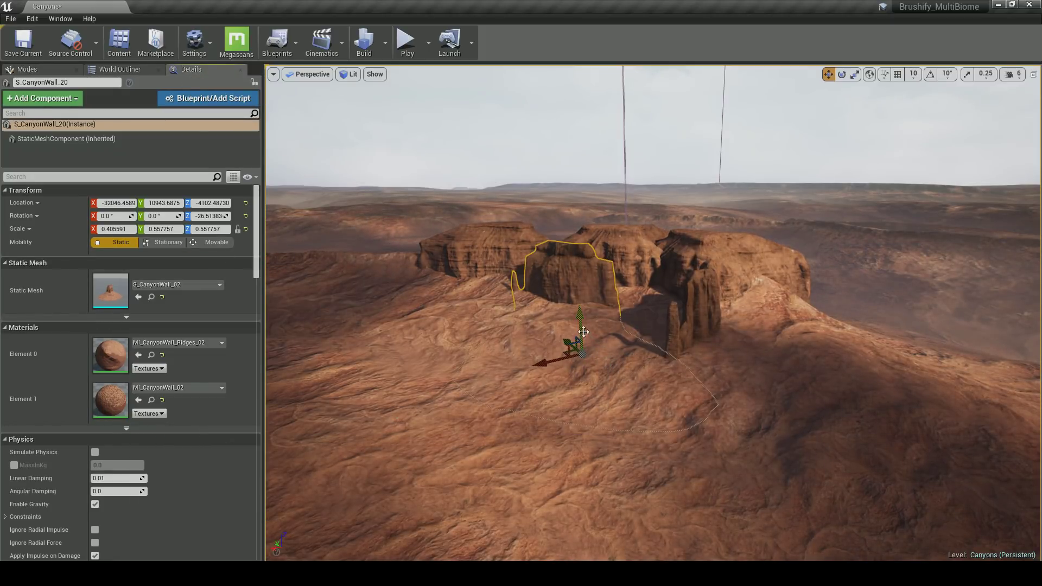
Raise the S_CanyonWall_02 rock, rotate it to about -81.19° around Z, and fit it against the cliff row.
drag(577, 304, 577, 300)
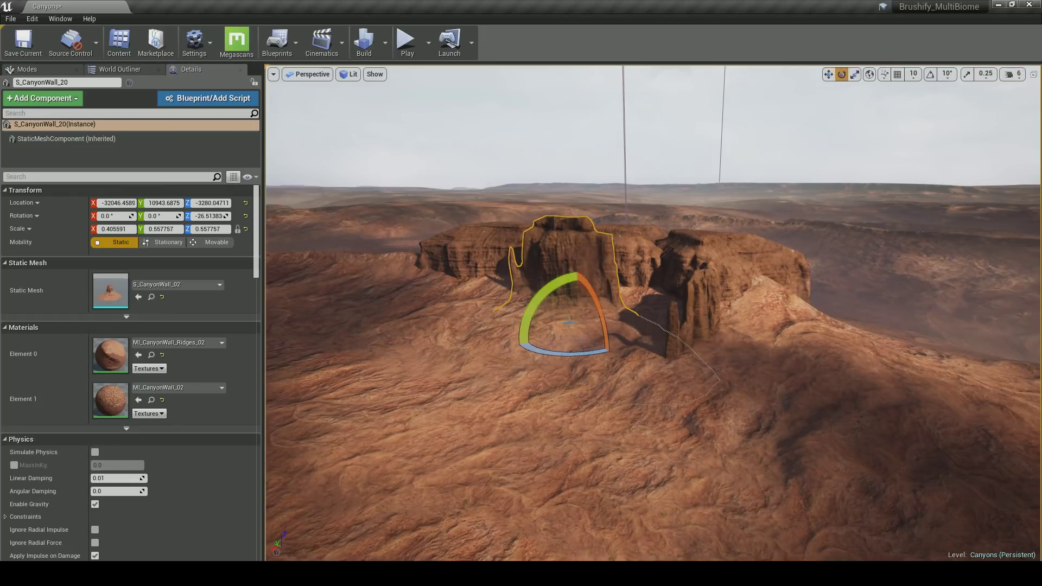
drag(567, 352, 589, 355)
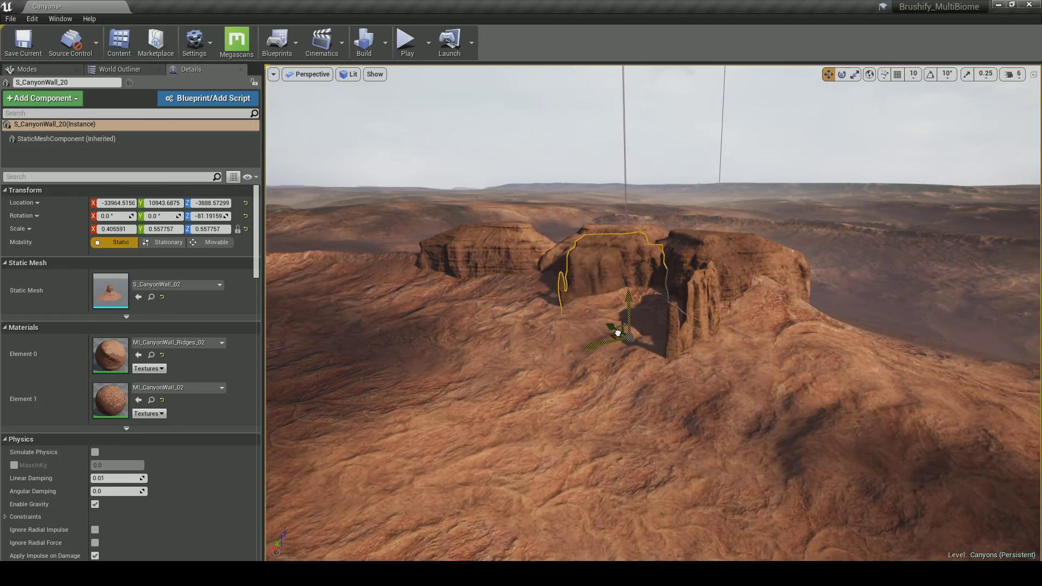
drag(616, 329, 611, 326)
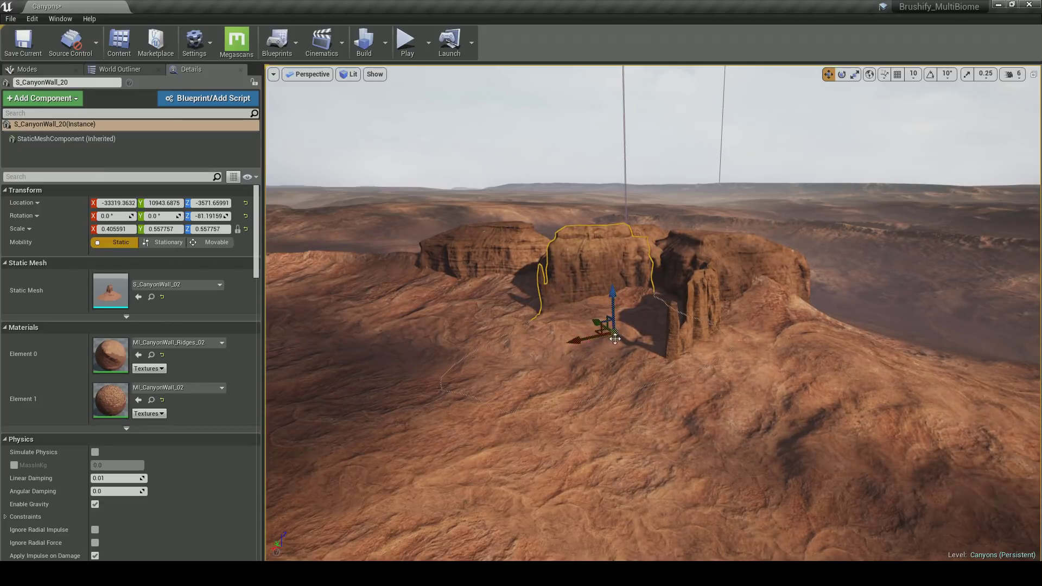
key(Escape)
key(w)
Slide the S_CanyonWall_02 rock farther along the front of the cliff row.
right_drag(648, 318, 575, 293)
click(648, 318)
right_drag(648, 318, 650, 342)
drag(738, 317, 575, 318)
right_drag(580, 319, 590, 293)
Move the spired S_CanyonWall_03 rock closer to the adjoining cliff wall.
click(719, 354)
right_drag(775, 456, 774, 480)
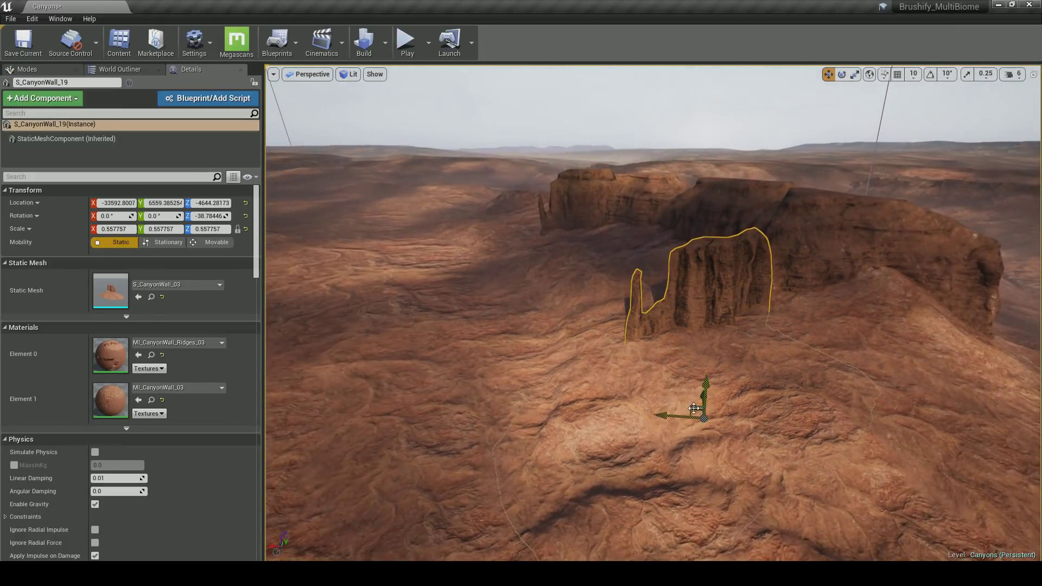
drag(694, 411, 715, 396)
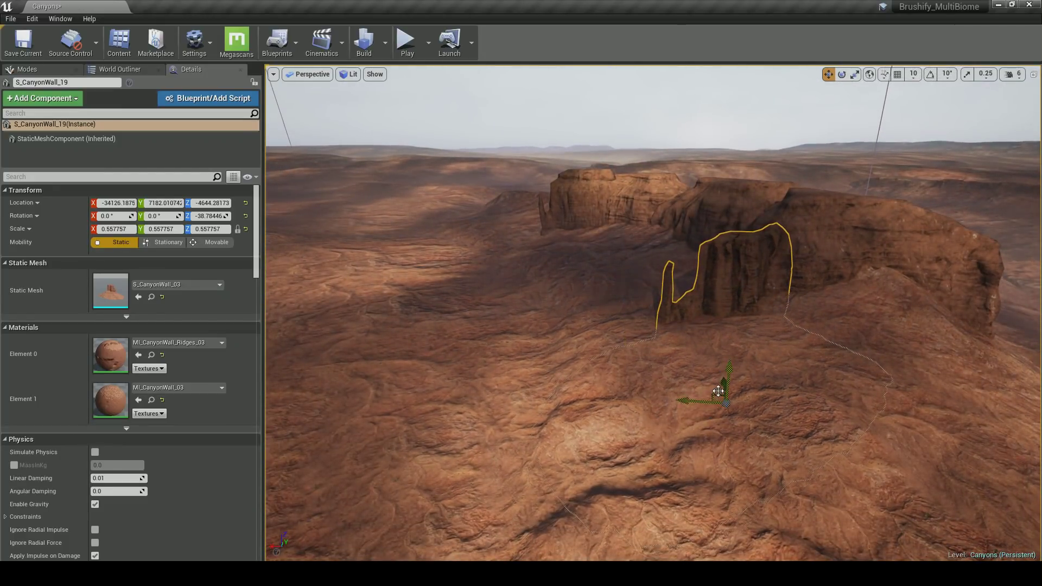
key(Escape)
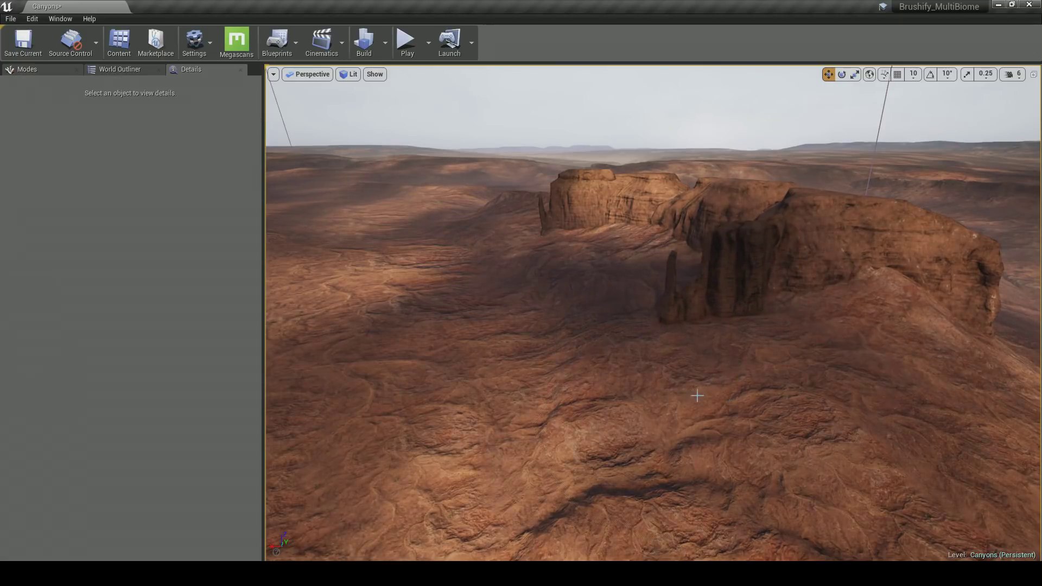
Duplicate an S_CanyonWall_01 cliff wall past the far end of the row and rotate the copy.
mouse_move(697, 395)
right_down()
mouse_move(698, 375)
mouse_move(771, 394)
mouse_move(706, 391)
right_up()
click(682, 281)
alt+drag(641, 354, 440, 374)
right_drag(439, 375, 361, 353)
key(e)
drag(691, 389, 708, 392)
Shift the new S_CanyonWall_01 copy along the ridge and rotate it further to continue the cliff line.
key(w)
drag(668, 352, 544, 392)
key(e)
drag(607, 431, 614, 329)
key(w)
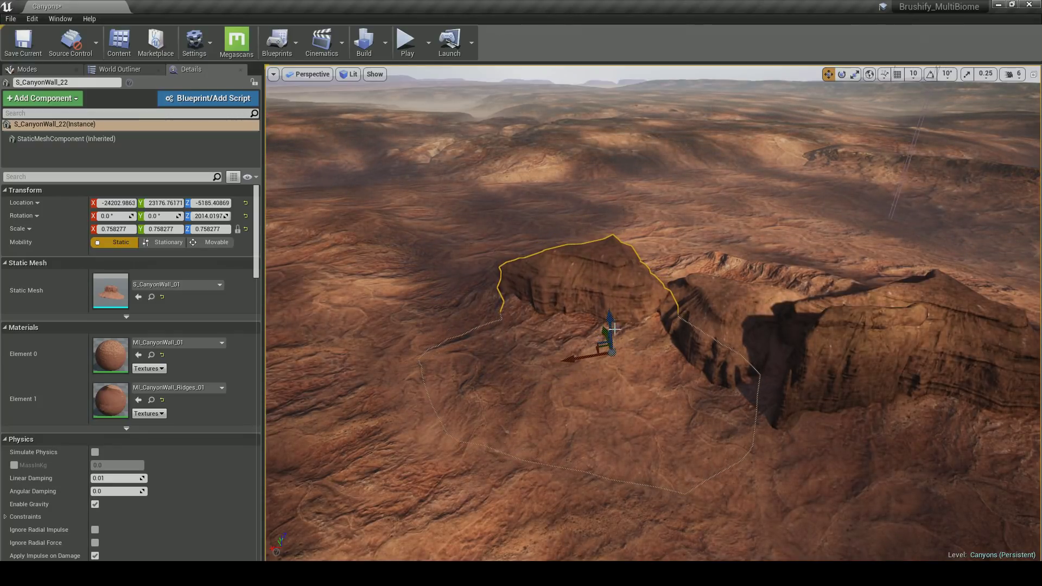
Duplicate the S_CanyonWall_02 rock and place the copy in front of the newest cliff wall.
right_drag(594, 346, 705, 342)
click(729, 277)
click(515, 352)
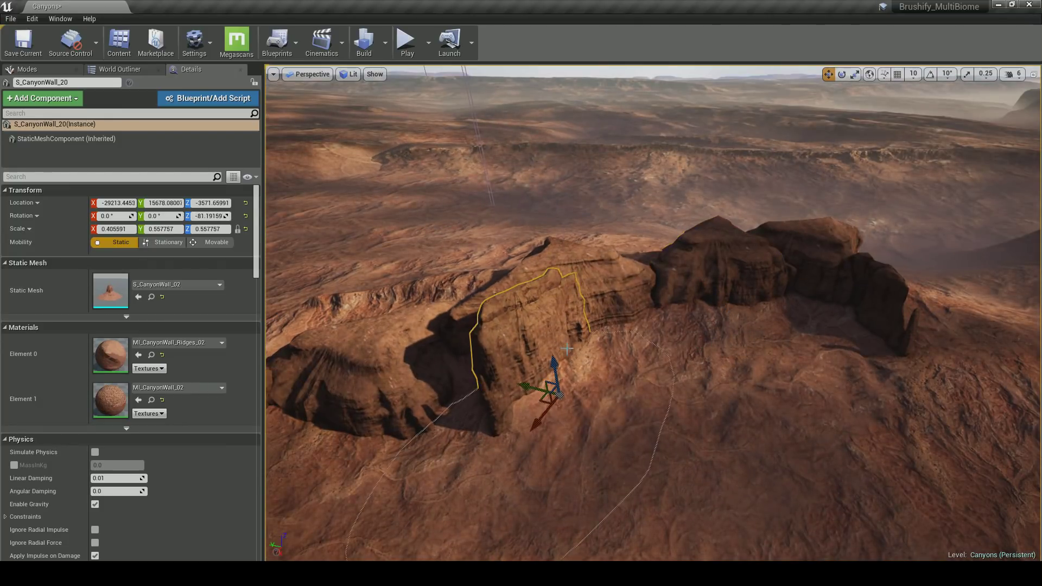
right_drag(516, 353, 791, 360)
alt+drag(814, 385, 617, 359)
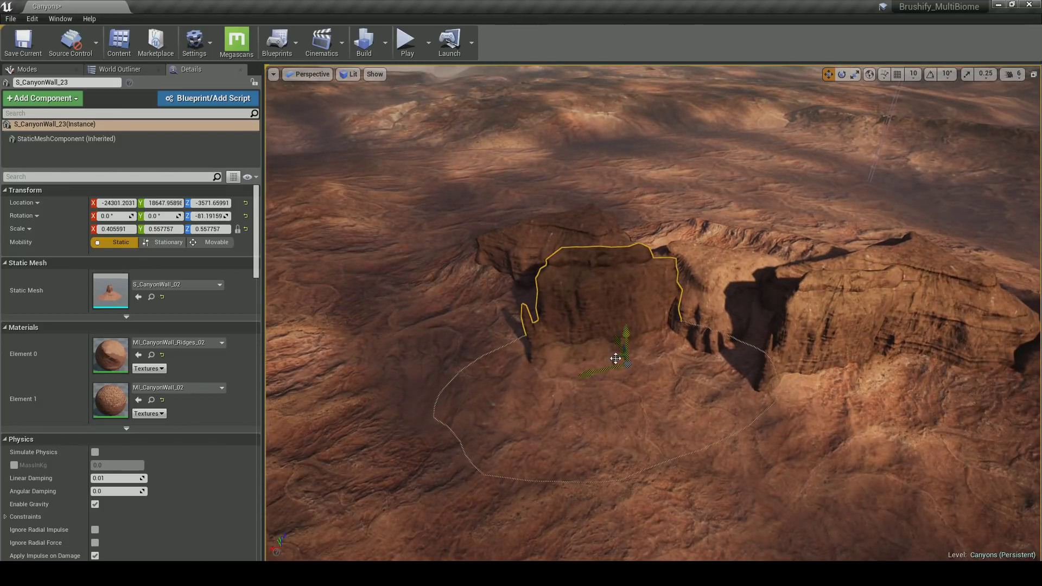
Rotate the S_CanyonWall_02 copy and push it back against the far cliff wall.
key(e)
drag(634, 406, 756, 403)
key(w)
drag(609, 362, 585, 331)
Nudge the neighbouring cliff rocks at the far end of the row back towards the ridge.
click(692, 351)
drag(696, 365, 702, 331)
click(562, 271)
drag(589, 292, 598, 270)
mouse_move(628, 298)
right_down()
mouse_move(627, 250)
mouse_move(616, 241)
mouse_move(616, 293)
mouse_move(558, 280)
mouse_move(632, 300)
right_up()
Reposition the original S_CanyonWall_02 rock to close the gap between the cliff walls.
key(Escape)
click(559, 316)
right_drag(559, 316, 526, 318)
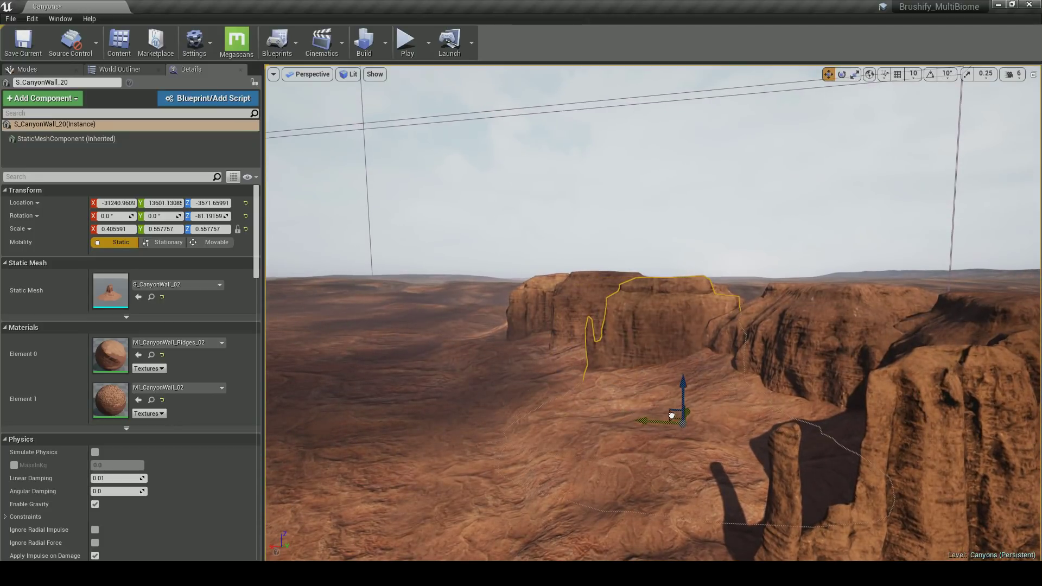
key(Escape)
right_drag(695, 393, 722, 388)
right_drag(668, 417, 657, 415)
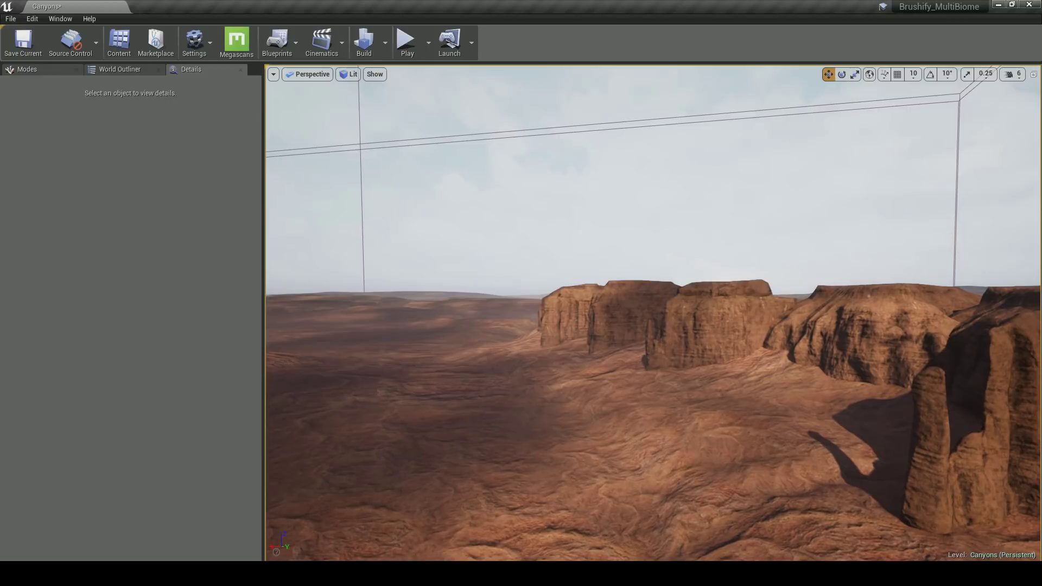
Rotate the S_CanyonWall_02 copy at the far end of the cliff row.
click(566, 361)
key(e)
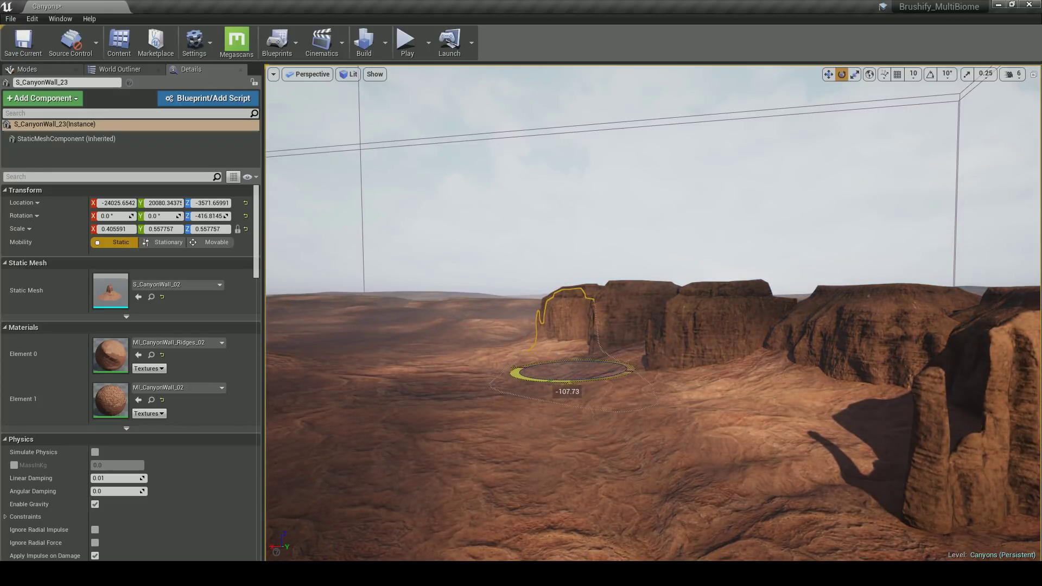
key(Escape)
right_drag(586, 374, 572, 371)
Duplicate the S_CanyonWall_02 rock as a much smaller rock on the plain in front of the cliffs.
click(797, 434)
click(705, 337)
right_drag(706, 337, 426, 332)
right_drag(773, 340, 773, 339)
alt+drag(702, 390, 594, 389)
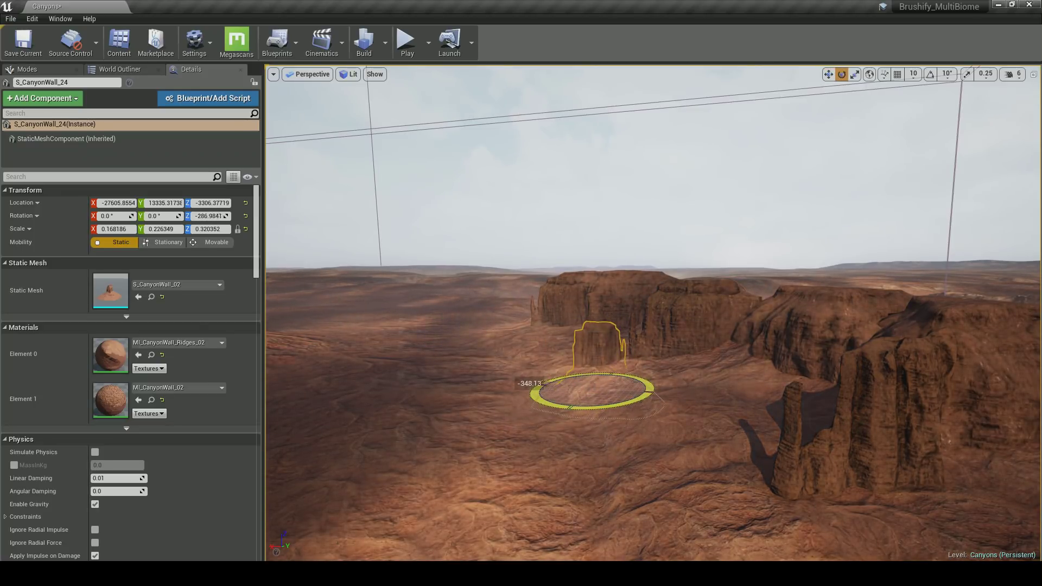
Rotate the small rock to about -329.26° around Z and move it near the foot of the cliffs.
drag(543, 386, 524, 395)
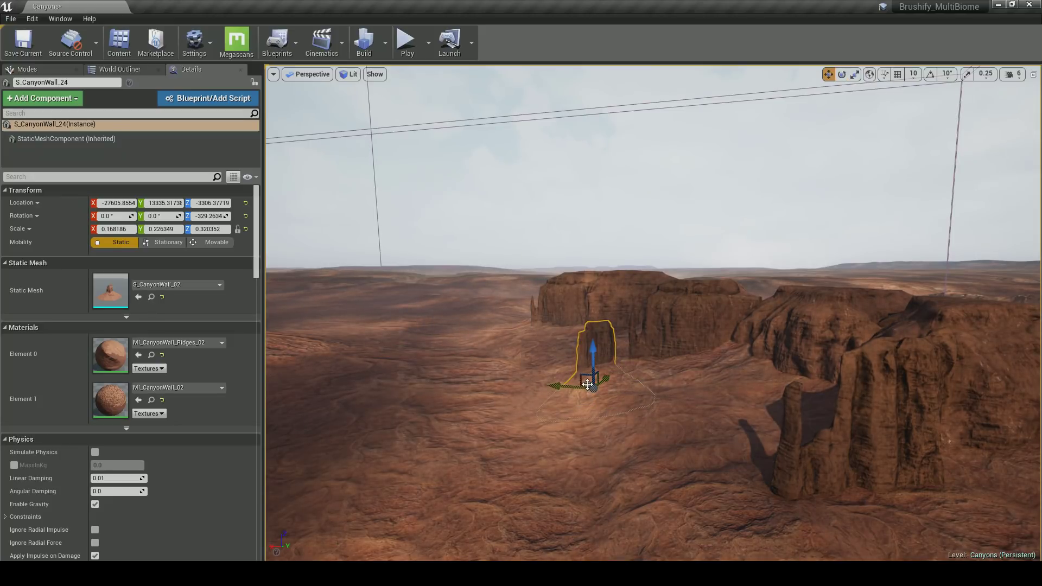
drag(594, 387, 595, 395)
key(Escape)
middle_drag(595, 395, 590, 361)
click(591, 350)
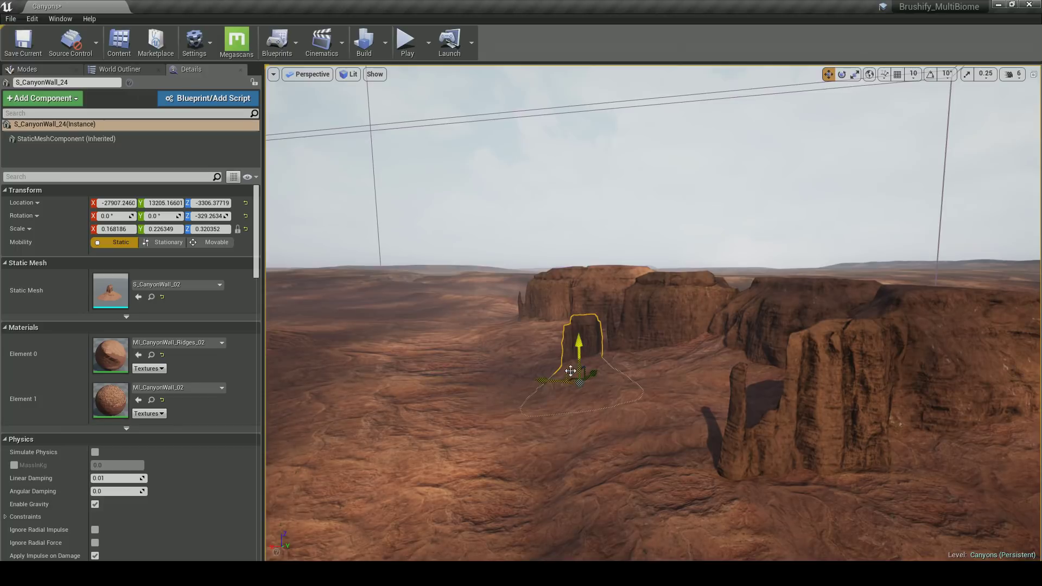
key(Escape)
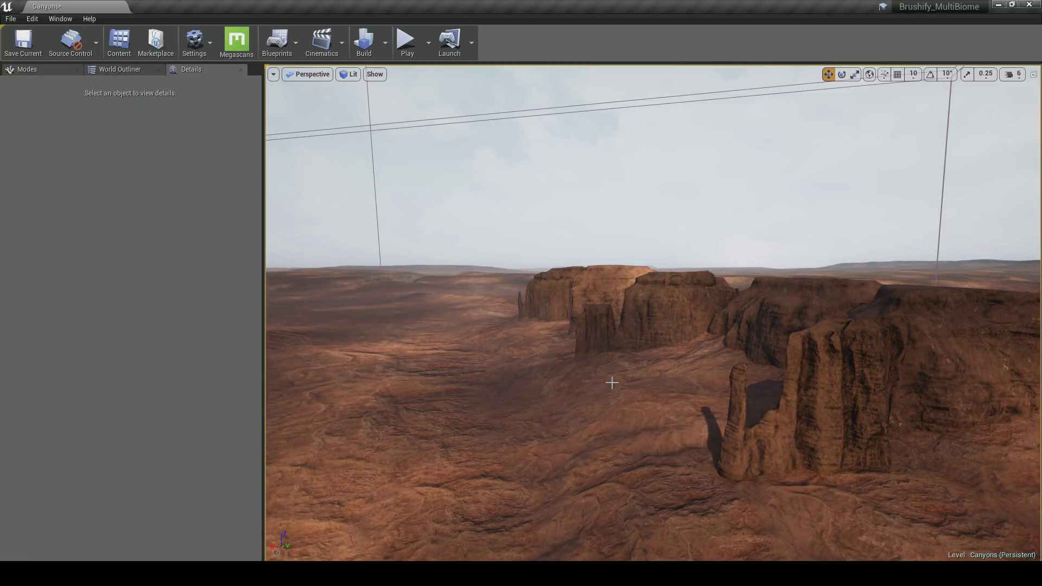
Duplicate the small rock beside the first, turned to about -480.87° around Z.
middle_drag(609, 383, 624, 383)
click(605, 363)
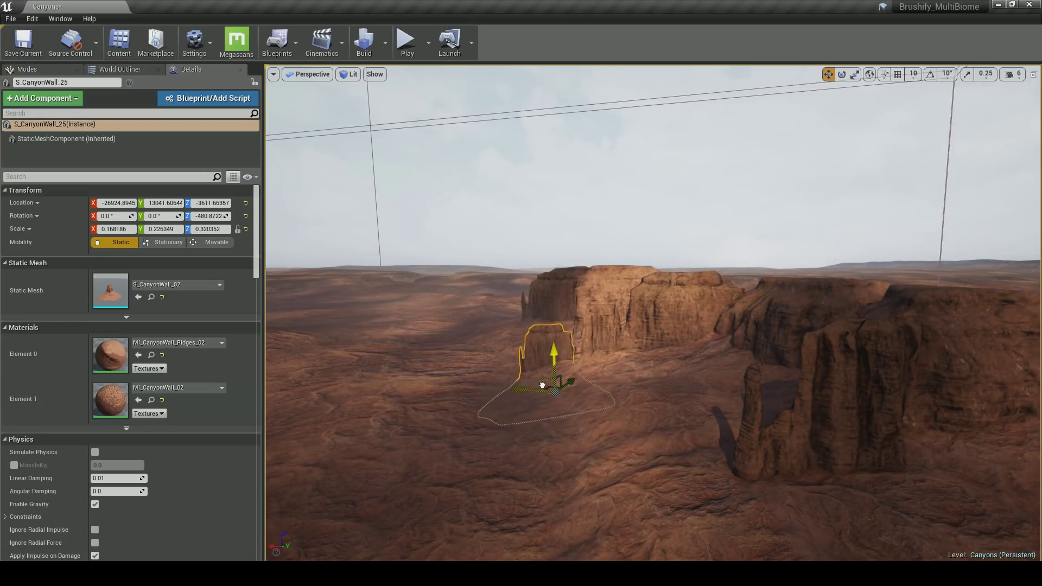
key(Escape)
Move the second small rock farther from the cliffs across the open slope.
right_drag(571, 404, 749, 408)
right_drag(516, 404, 515, 434)
click(625, 373)
key(w)
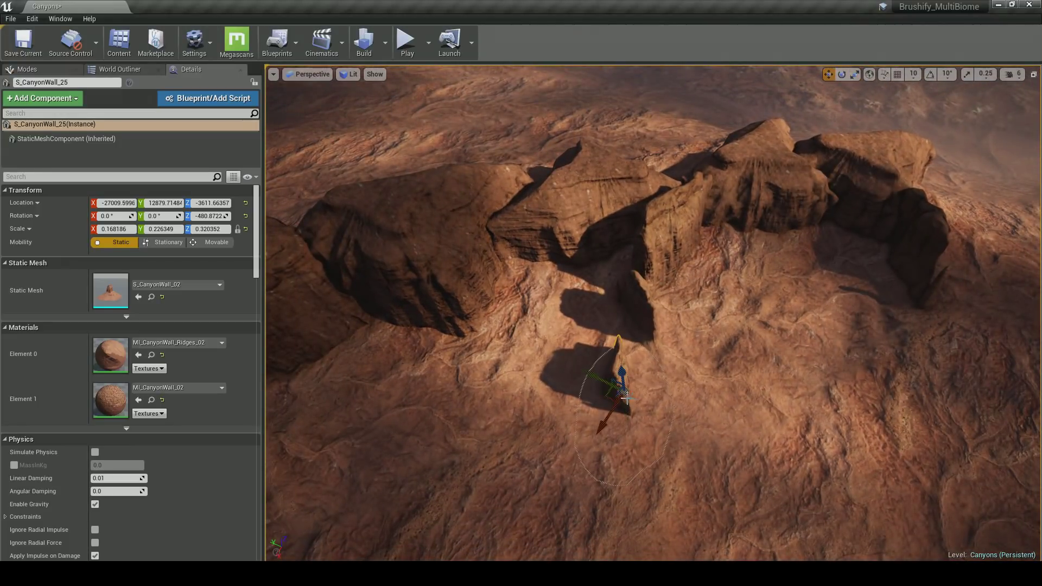
drag(619, 402, 640, 400)
key(Escape)
Reduce the second small rock's Z scale to about 0.22 and raise it to a Z location of about -2608.
right_drag(603, 382, 479, 347)
key(s)
key(w)
right_drag(607, 355, 613, 331)
click(618, 321)
key(r)
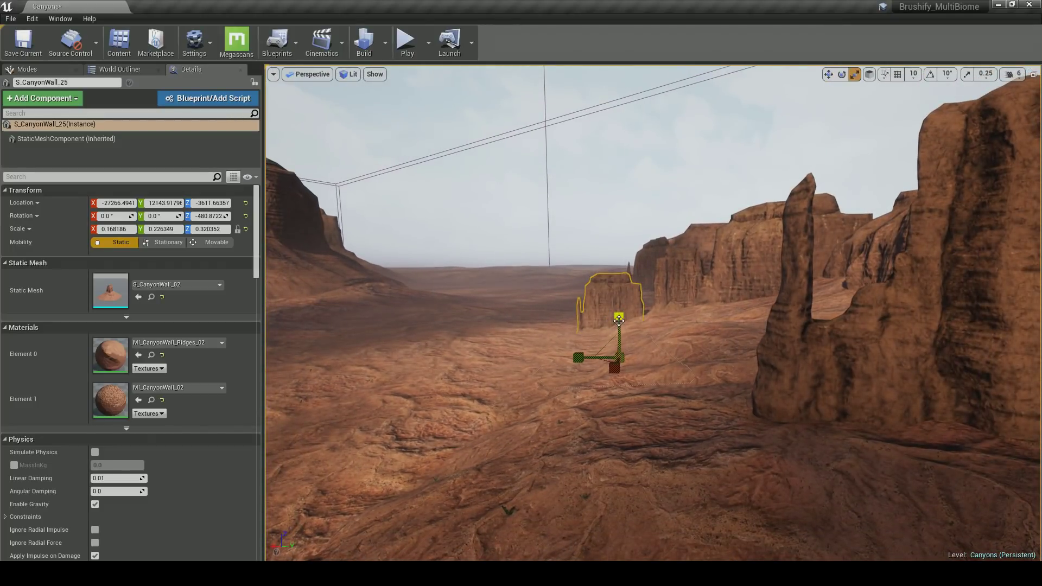
key(Escape)
middle_drag(614, 304, 619, 353)
click(611, 299)
drag(611, 299, 611, 312)
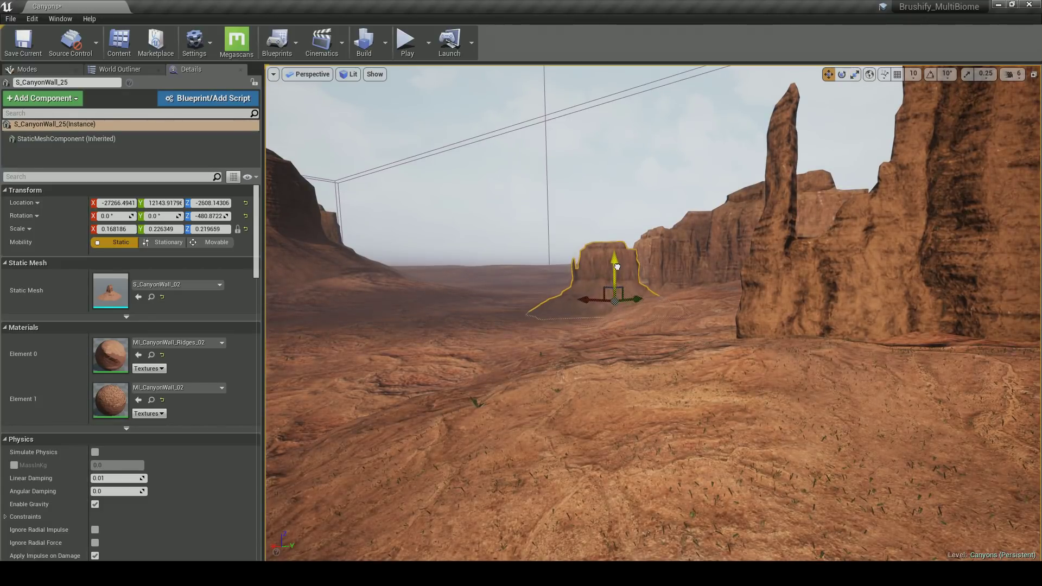
Playtest the level with the character running across the slope toward the cliffs, ending the playtest.
key(Escape)
click(407, 46)
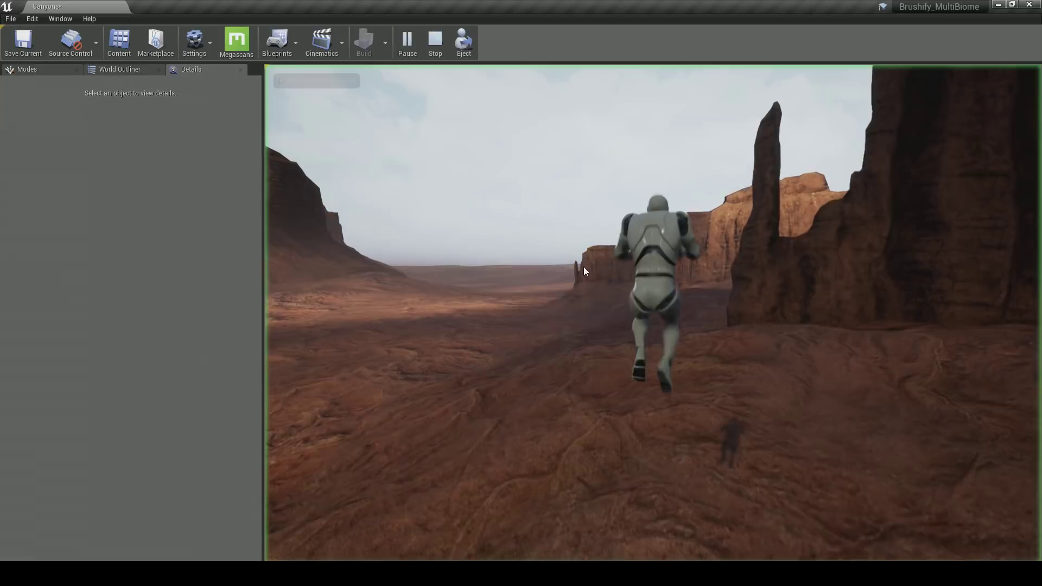
key(w)
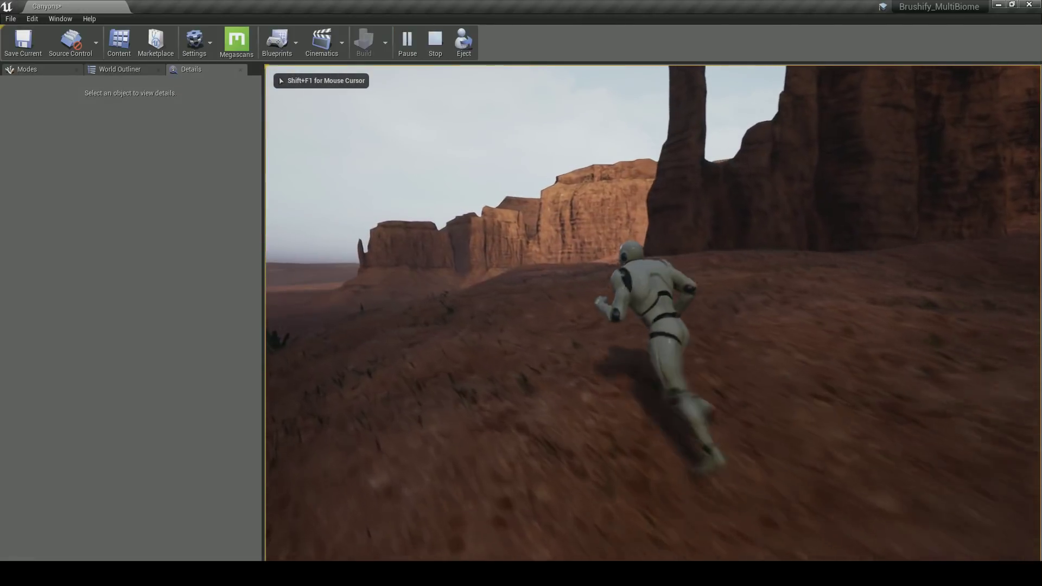
key(Escape)
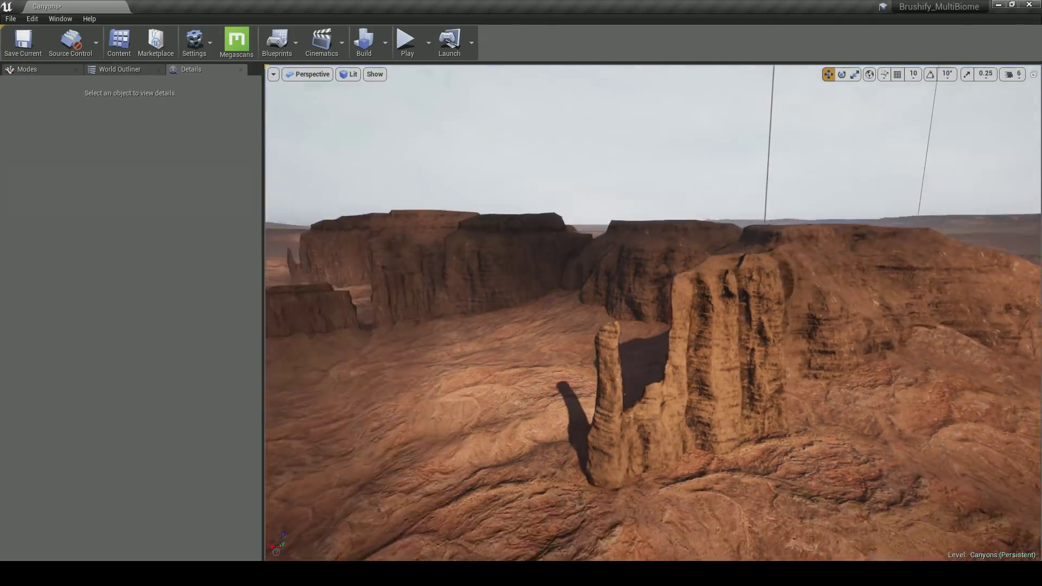
Reduce the spired canyon wall in the foreground to a Z scale of about 0.39 and raise it to a Z location of about -3264.
right_drag(674, 349, 675, 349)
key(s)
click(684, 347)
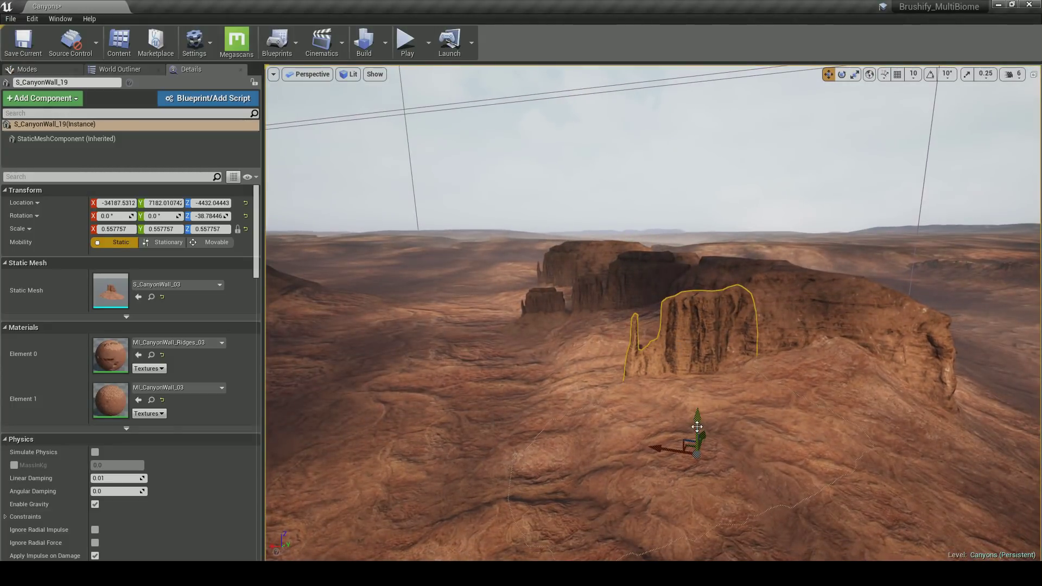
mouse_move(701, 407)
mouse_down()
mouse_move(702, 376)
mouse_move(702, 394)
mouse_up()
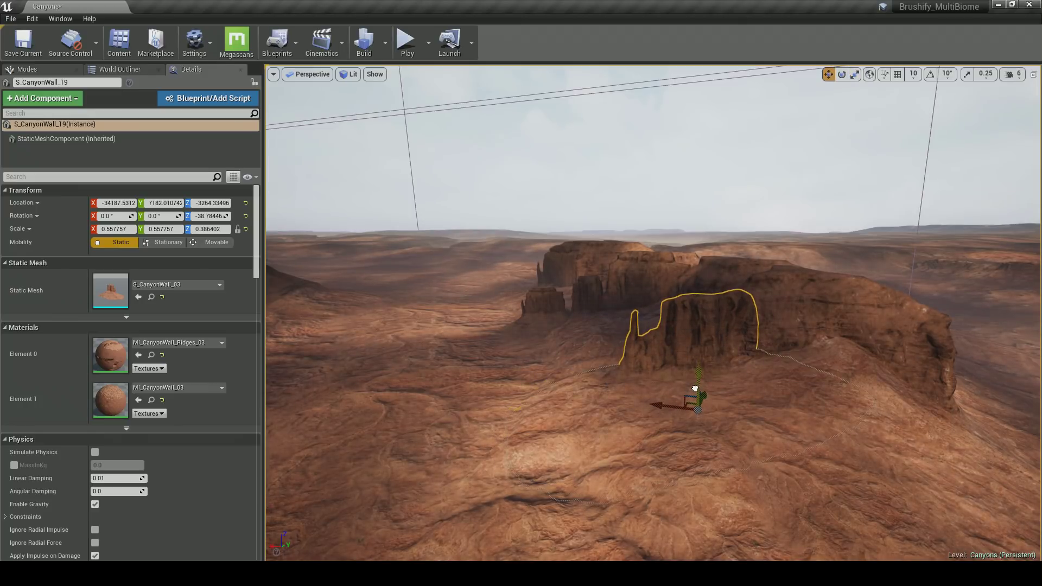
key(Escape)
Reduce the Z scale of the first small rock near the foot of the cliffs to about 0.20.
right_drag(694, 384, 695, 384)
key(w)
key(s)
key(w)
click(618, 299)
key(r)
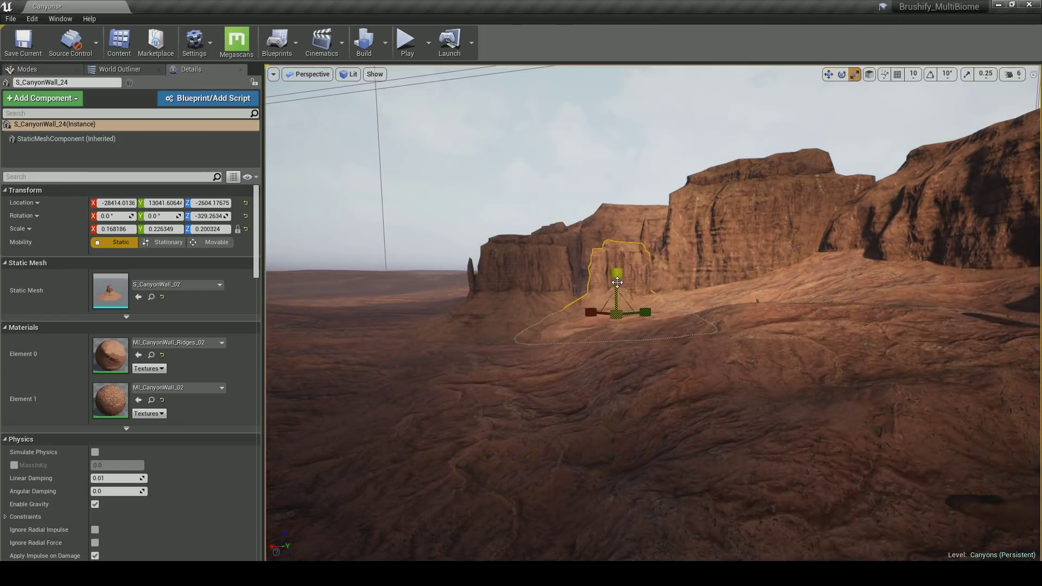
key(Escape)
Lower the S_CanyonWall_23 mesa's Z scale to about 0.39 and its Z location to about -2550.
key(a)
right_drag(609, 304, 699, 298)
click(562, 301)
key(w)
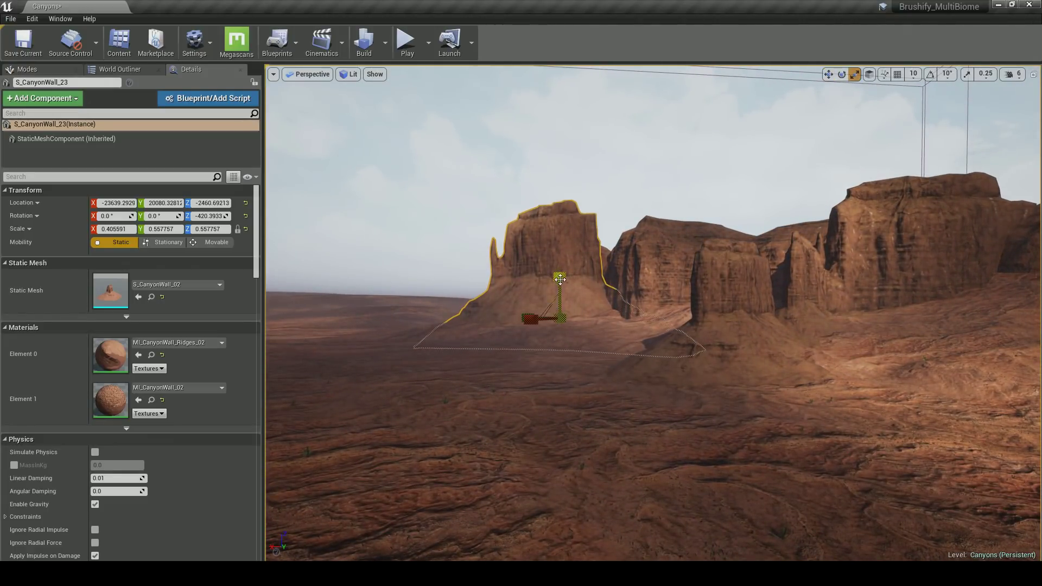
drag(560, 278, 560, 295)
key(s)
mouse_move(639, 330)
right_down()
mouse_move(640, 339)
mouse_move(640, 330)
right_up()
key(Escape)
Reduce the S_CanyonWall_20 ridge wall's Z scale to about 0.42 and raise it to a Z location of about -3008.
click(634, 307)
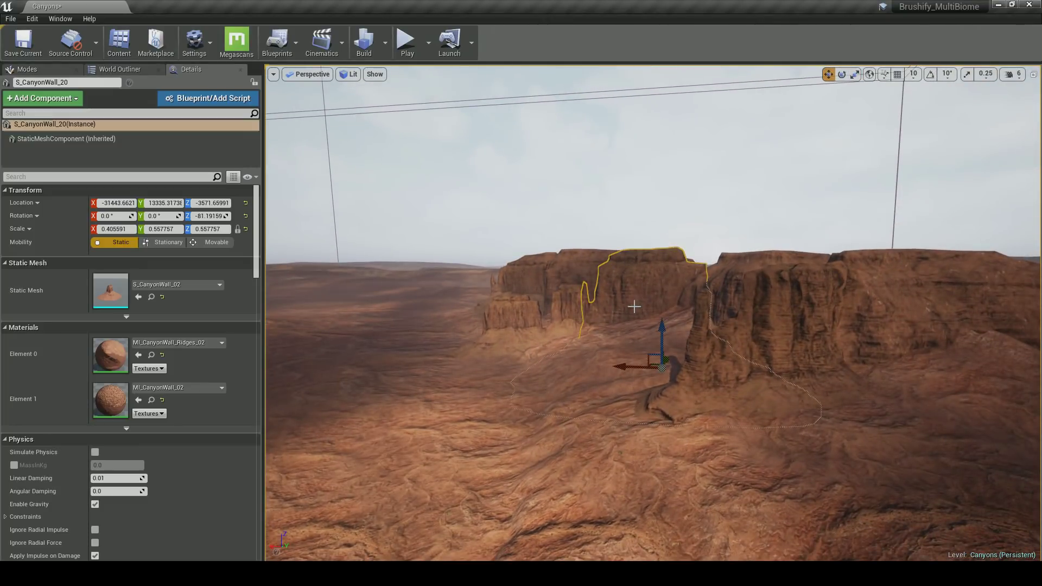
mouse_move(657, 333)
mouse_down()
mouse_move(668, 292)
mouse_move(663, 321)
mouse_up()
key(r)
key(Escape)
middle_drag(643, 280, 619, 310)
click(643, 280)
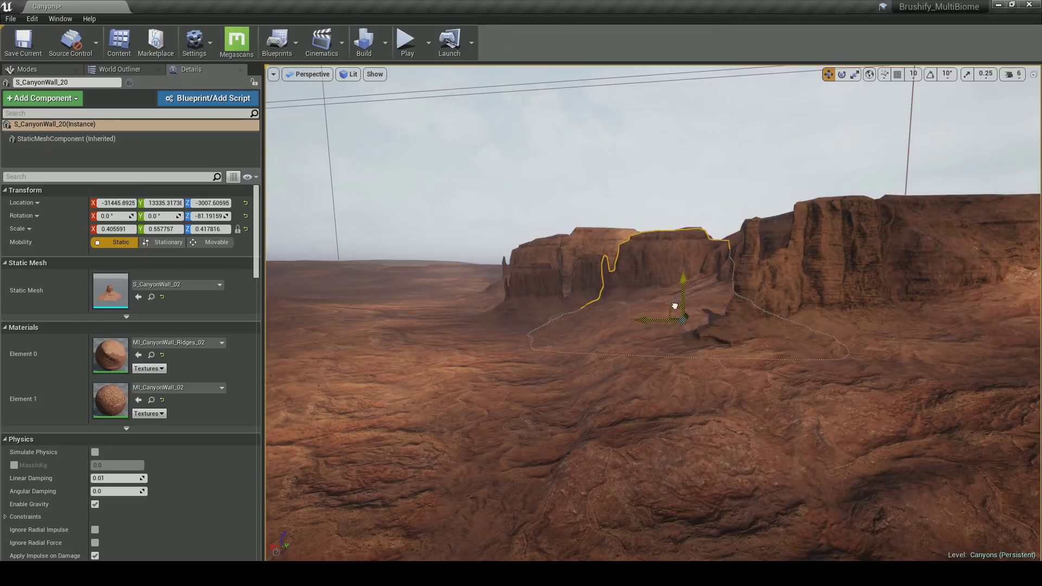
Raise the S_CanyonWall_20 ridge wall further to a Z location of about -2731.
click(619, 210)
middle_drag(619, 210, 589, 310)
click(625, 368)
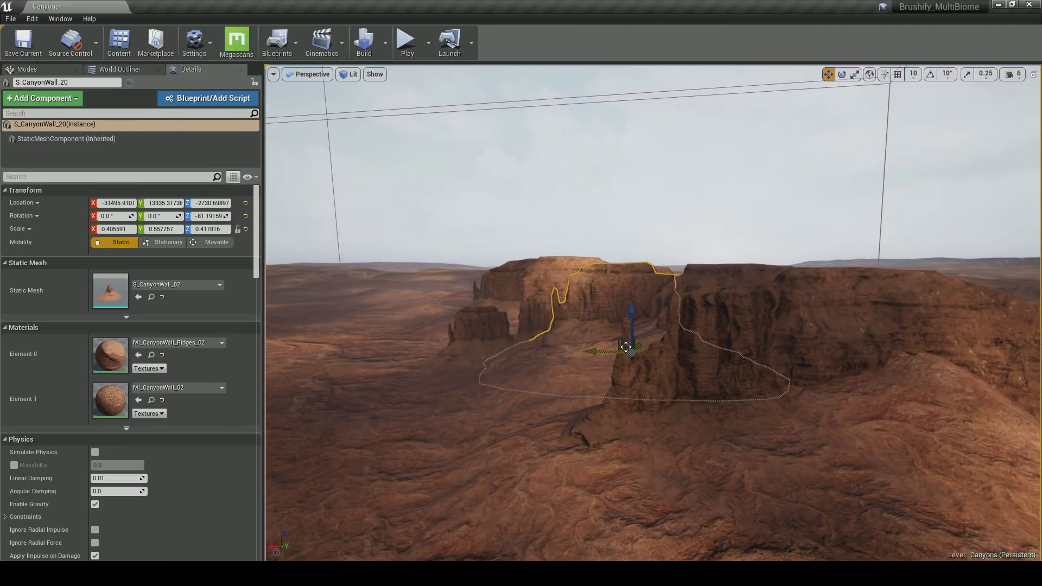
key(Escape)
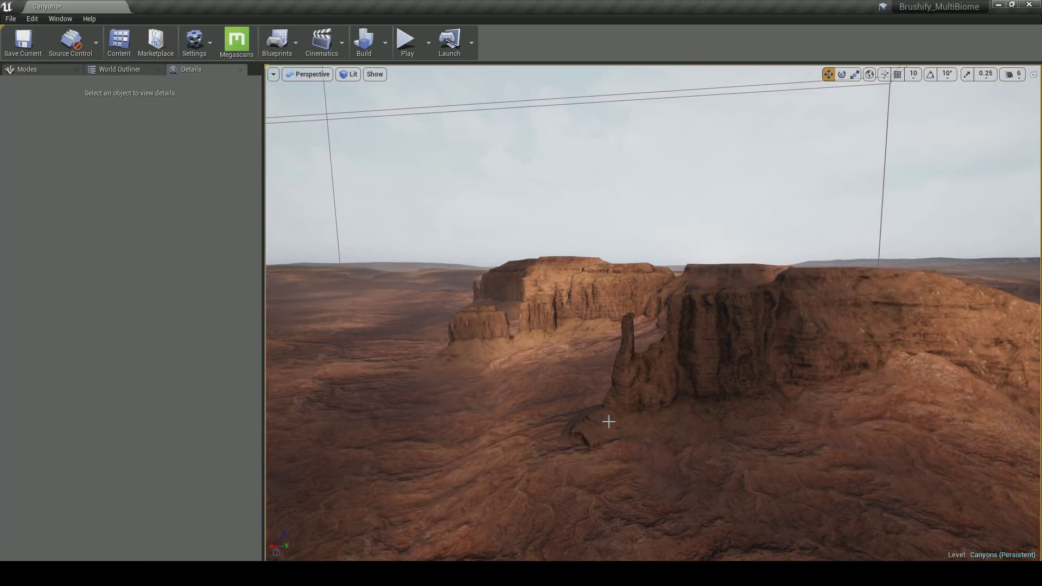
Place a S_CanyonWall_02 rock copy beyond the ridge's far end, turned to about -400.95° around Z and scaled to about 0.28, 0.34, 0.33.
right_drag(609, 421, 685, 430)
drag(593, 377, 596, 376)
click(552, 299)
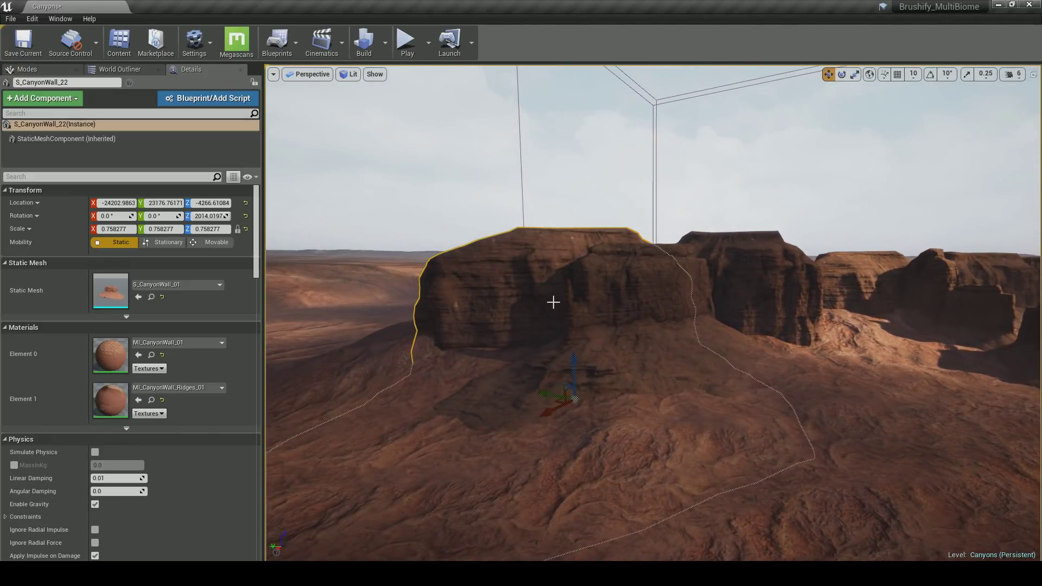
key(f)
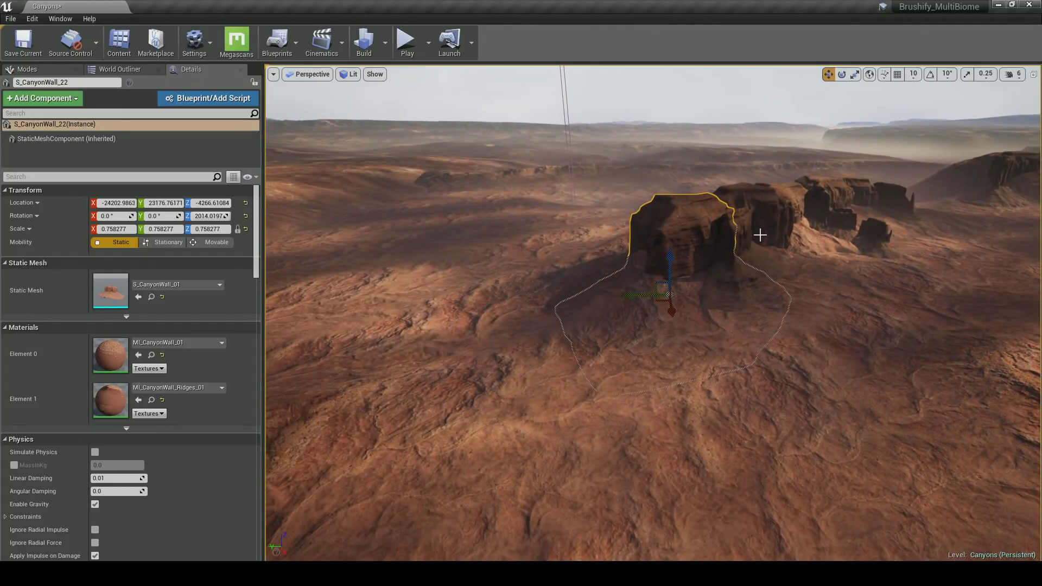
click(864, 227)
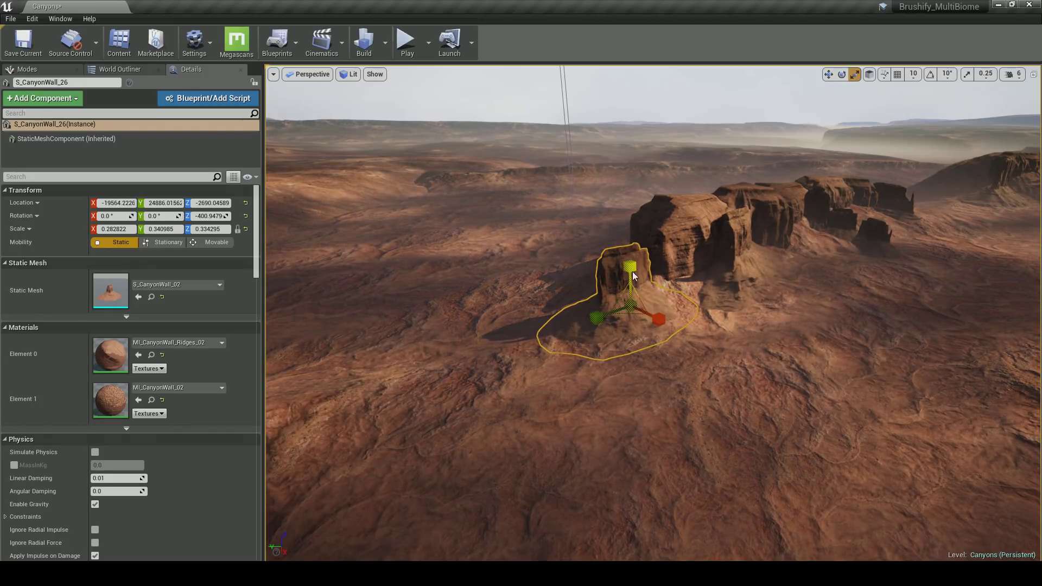
key(d)
right_drag(640, 276, 497, 231)
key(Escape)
Examine the bases of the canyon walls along the ridge for gaps and hard edges against the terrain.
key(s)
right_drag(653, 313, 611, 312)
right_drag(635, 247, 635, 247)
click(717, 348)
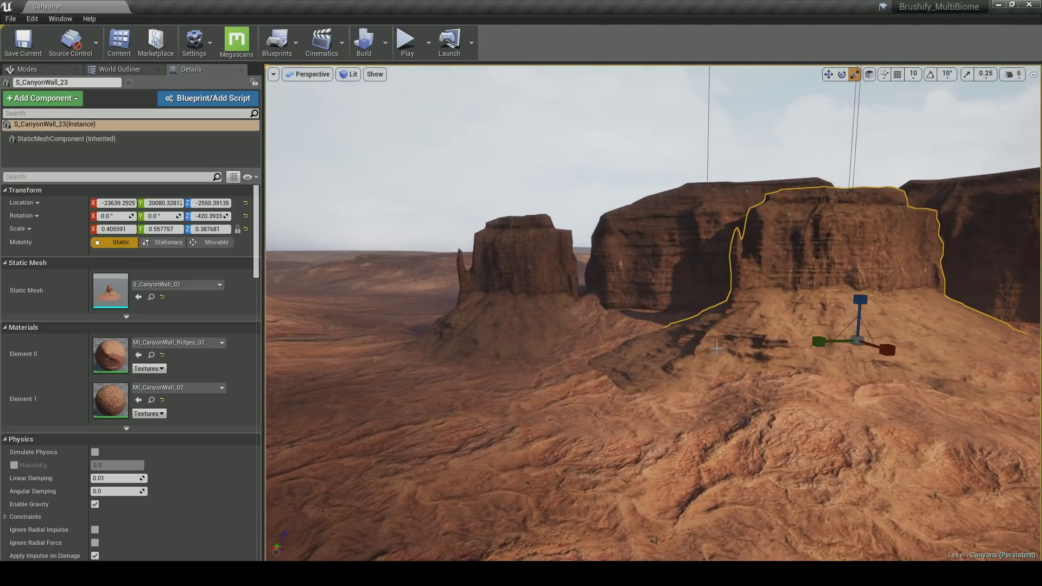
right_drag(855, 318, 1015, 309)
key(Escape)
right_drag(653, 313, 548, 313)
right_drag(855, 317, 855, 318)
right_drag(461, 308, 461, 308)
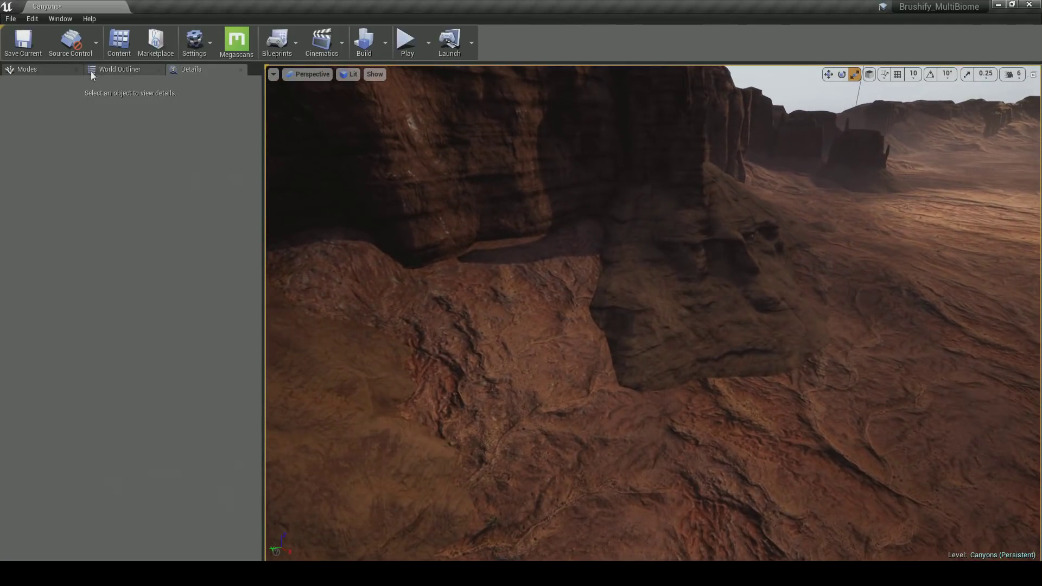
Switch to landscape sculpting with the Sculpt tool and a Circle brush.
click(27, 70)
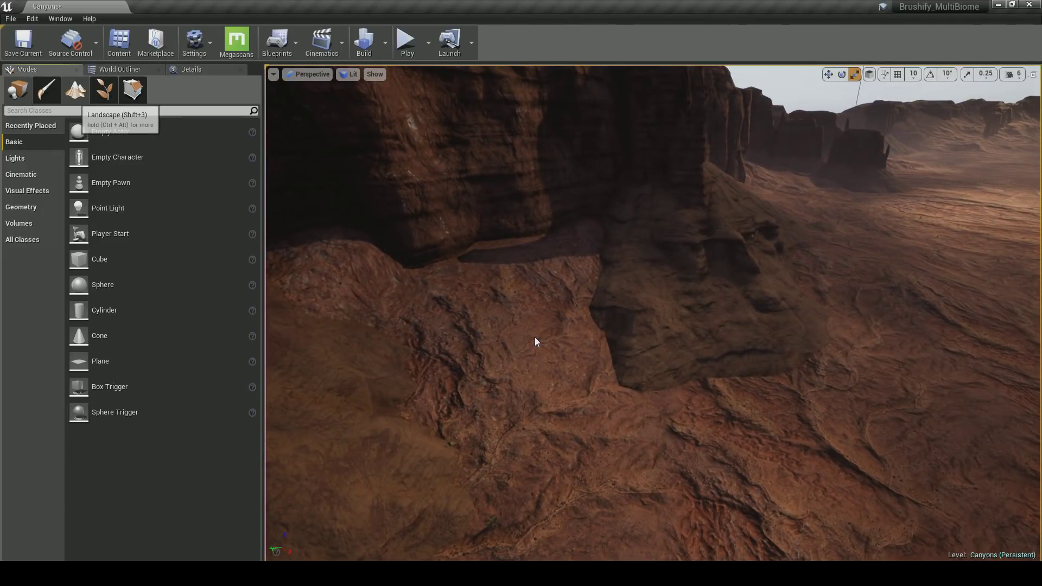
key(shift+3)
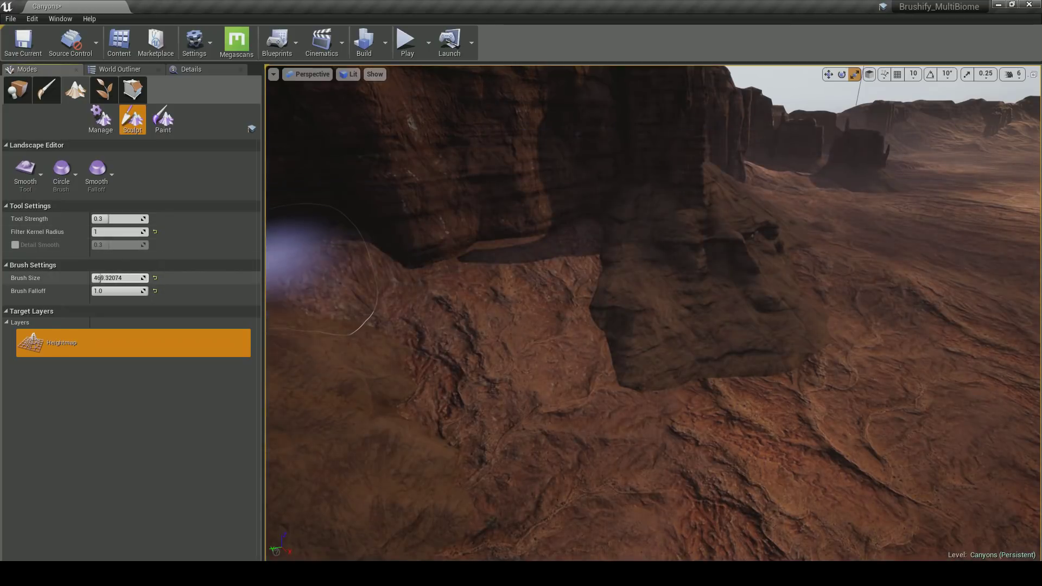
click(34, 172)
click(64, 197)
click(35, 176)
click(66, 190)
click(66, 190)
click(36, 178)
click(68, 157)
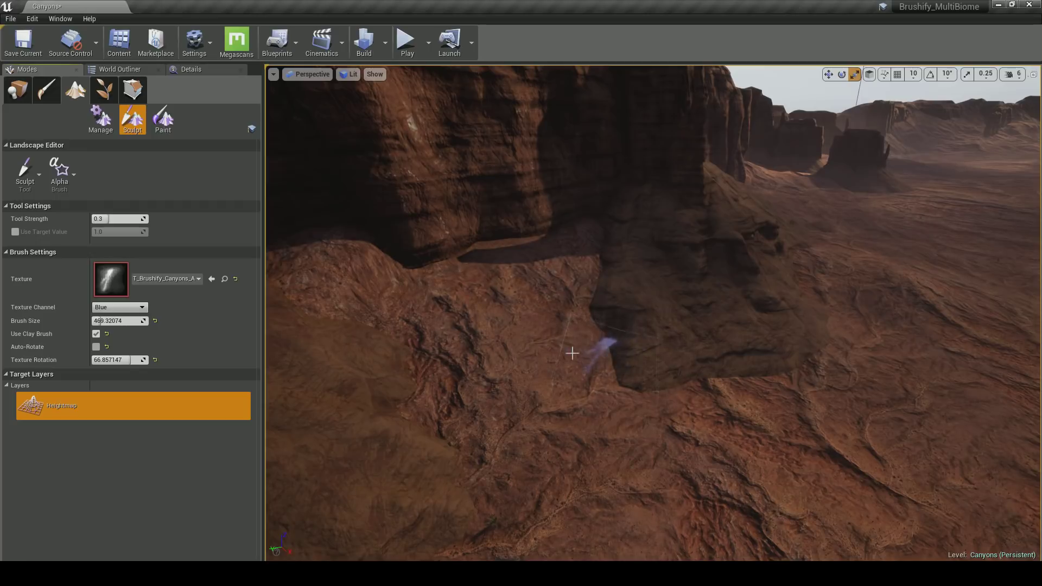
click(60, 188)
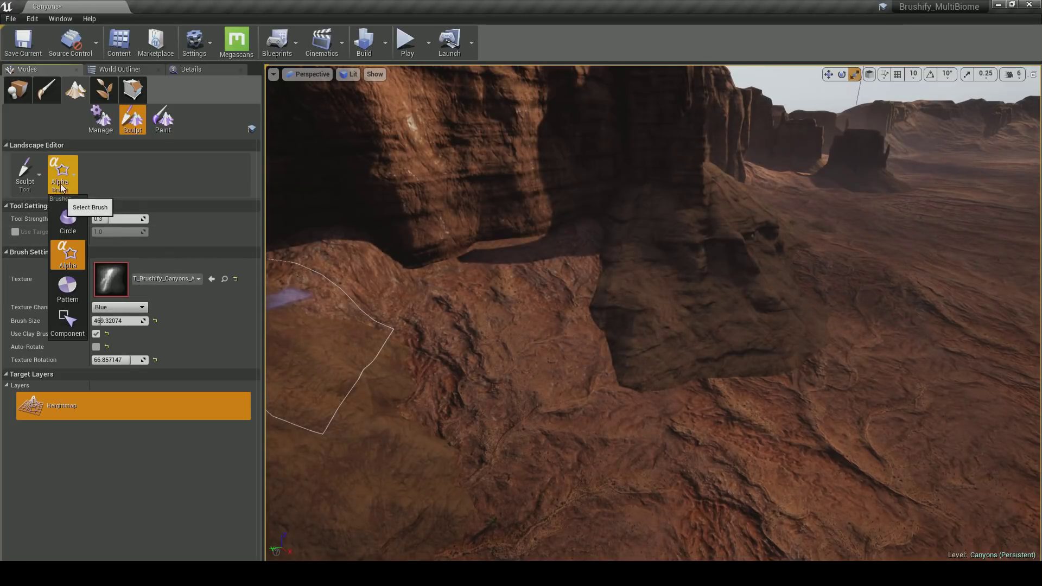
click(67, 220)
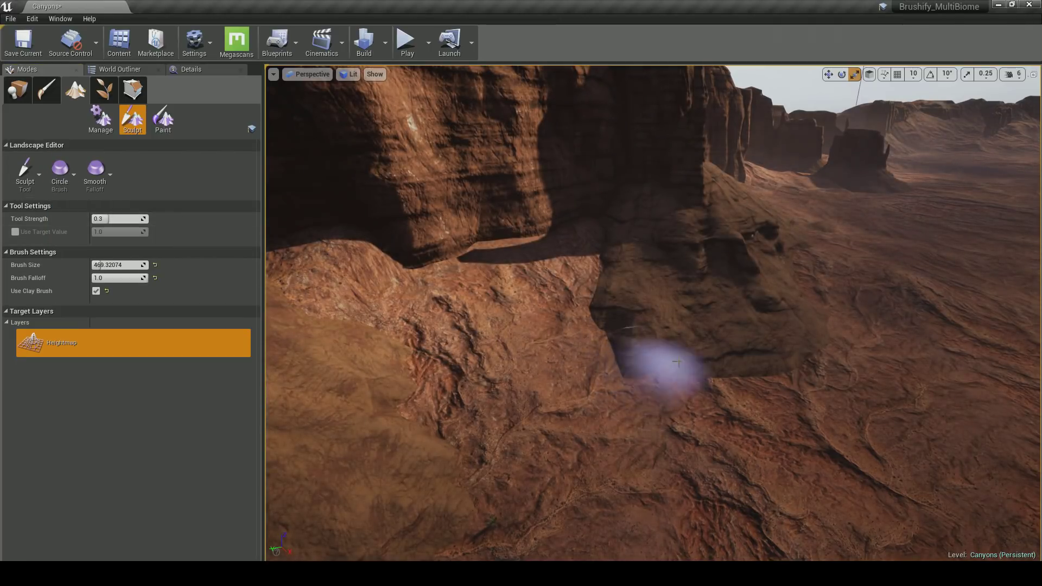
Sculpt the terrain up against the exposed mesh edges and gaps at the foot of the cliffs.
mouse_move(759, 355)
right_down()
mouse_move(781, 357)
mouse_move(786, 391)
mouse_move(800, 392)
right_up()
key(w)
mouse_move(559, 353)
mouse_down()
mouse_move(516, 310)
mouse_move(565, 235)
mouse_move(547, 236)
mouse_move(617, 221)
mouse_move(567, 275)
mouse_move(593, 290)
mouse_move(581, 297)
mouse_move(537, 267)
mouse_move(608, 317)
mouse_move(863, 394)
mouse_up()
right_drag(862, 393, 953, 373)
drag(693, 333, 607, 315)
drag(741, 325, 606, 297)
drag(745, 311, 599, 324)
right_drag(651, 279, 675, 343)
mouse_move(739, 334)
right_down()
mouse_move(700, 322)
mouse_move(822, 327)
mouse_move(808, 374)
mouse_move(759, 363)
right_up()
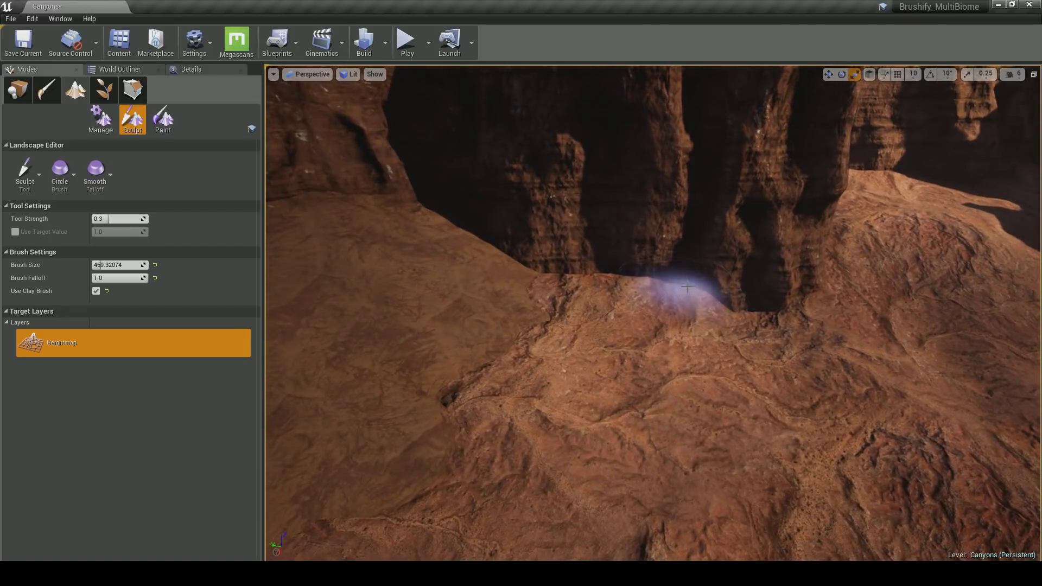
Blend the terrain into the sloping bases of the smaller mesas with the circular Sculpt brush.
mouse_move(592, 263)
right_down()
mouse_move(652, 249)
mouse_move(781, 288)
right_up()
mouse_move(593, 291)
right_down()
mouse_move(656, 282)
mouse_move(618, 315)
mouse_move(741, 378)
right_up()
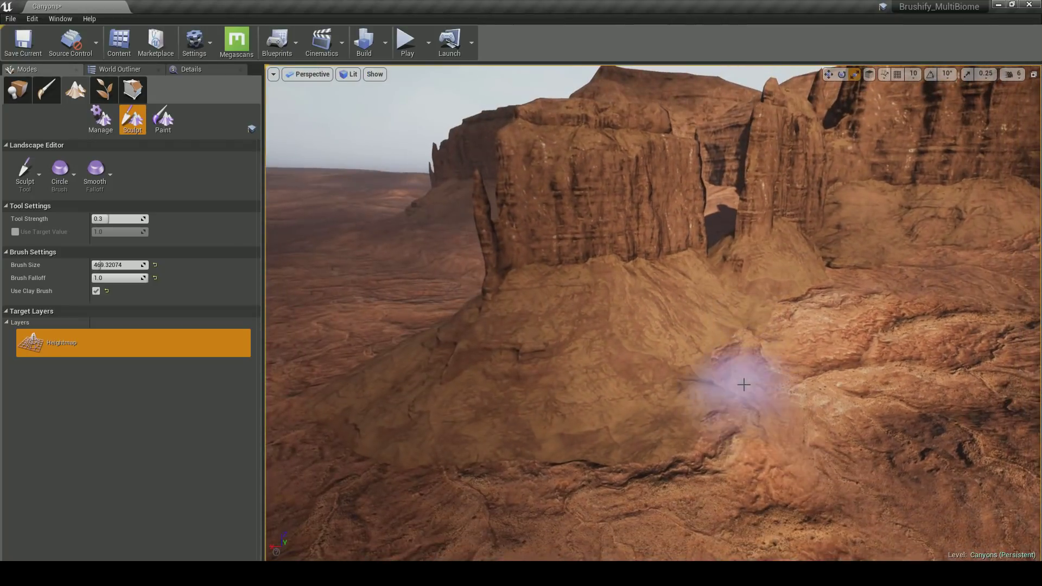
right_drag(669, 373, 721, 400)
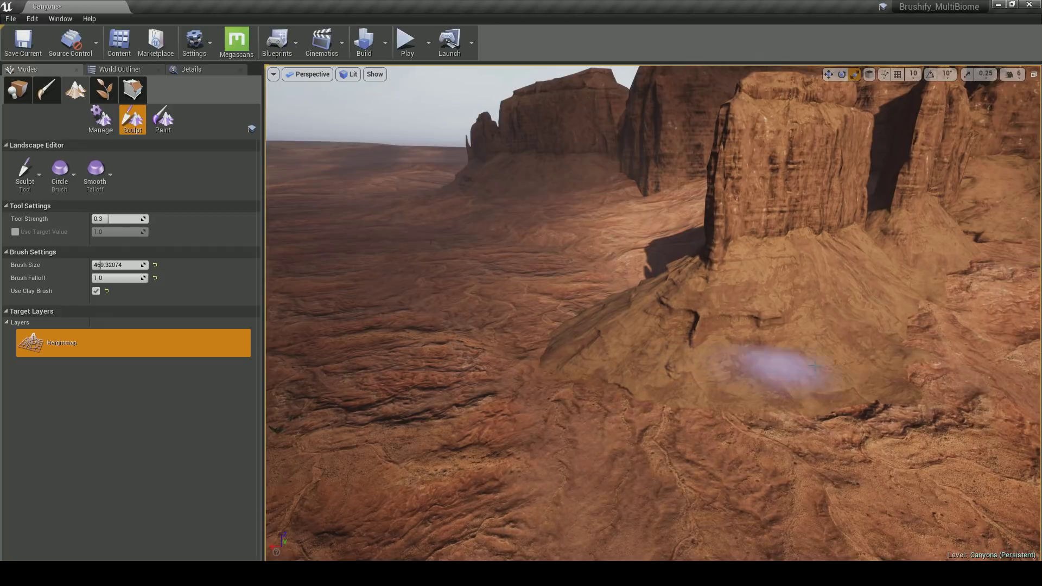
mouse_move(630, 348)
right_down()
mouse_move(674, 344)
mouse_move(546, 325)
right_up()
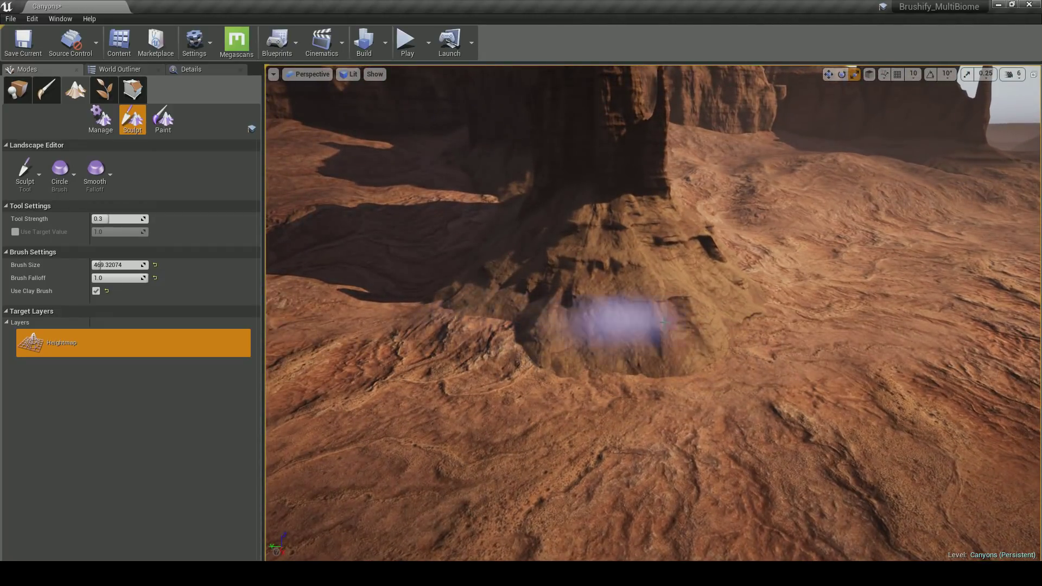
Build up the terrain around the base edges of the small rocks and the foreground spired wall.
mouse_move(639, 298)
right_down()
mouse_move(700, 280)
mouse_move(639, 298)
right_up()
mouse_move(740, 320)
right_down()
mouse_move(814, 287)
mouse_move(805, 358)
mouse_move(851, 296)
mouse_move(839, 317)
right_up()
right_drag(694, 326, 656, 337)
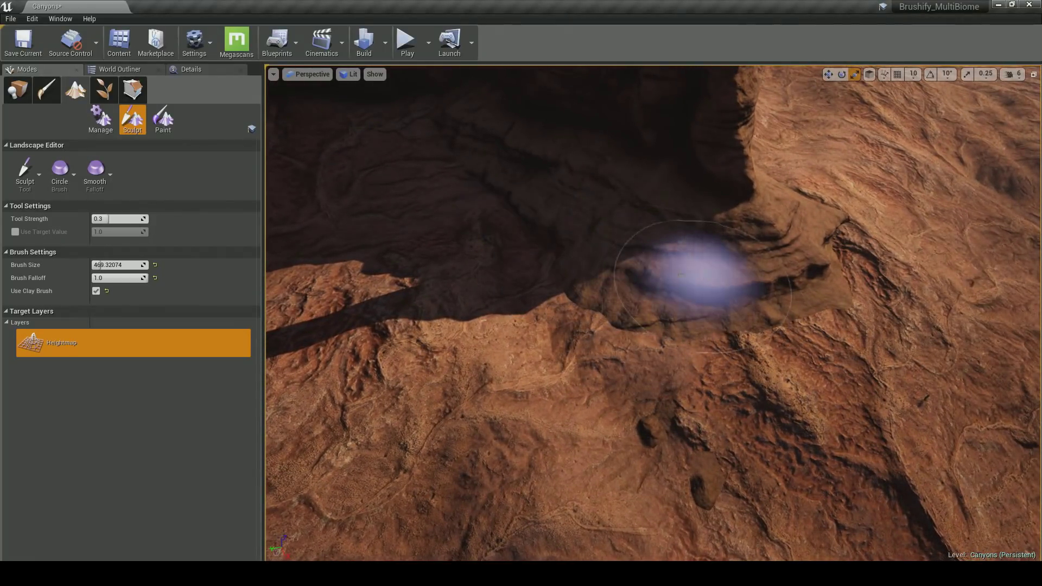
right_drag(776, 276, 654, 300)
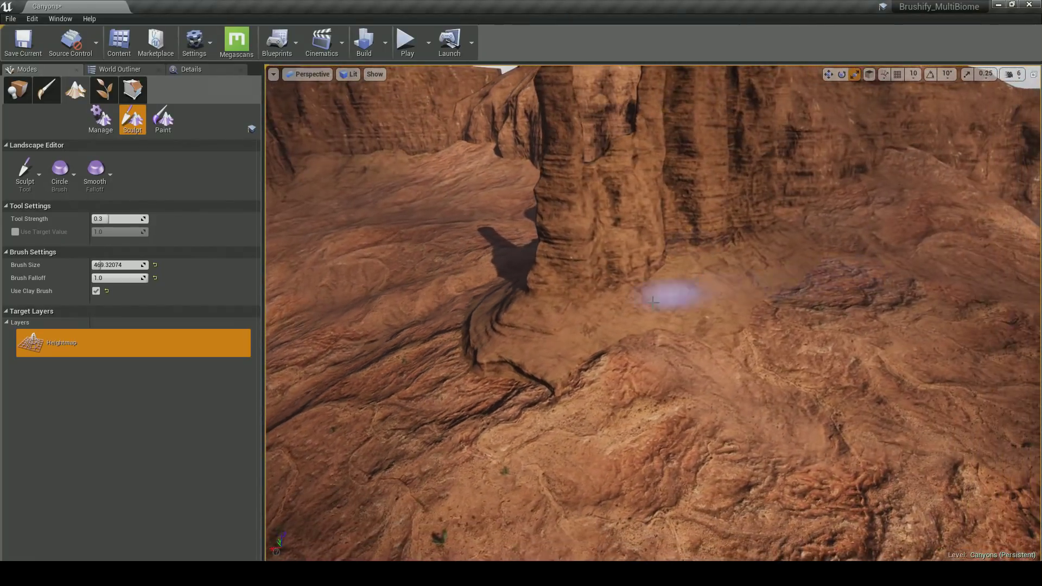
mouse_move(799, 238)
right_down()
mouse_move(813, 255)
mouse_move(655, 375)
right_up()
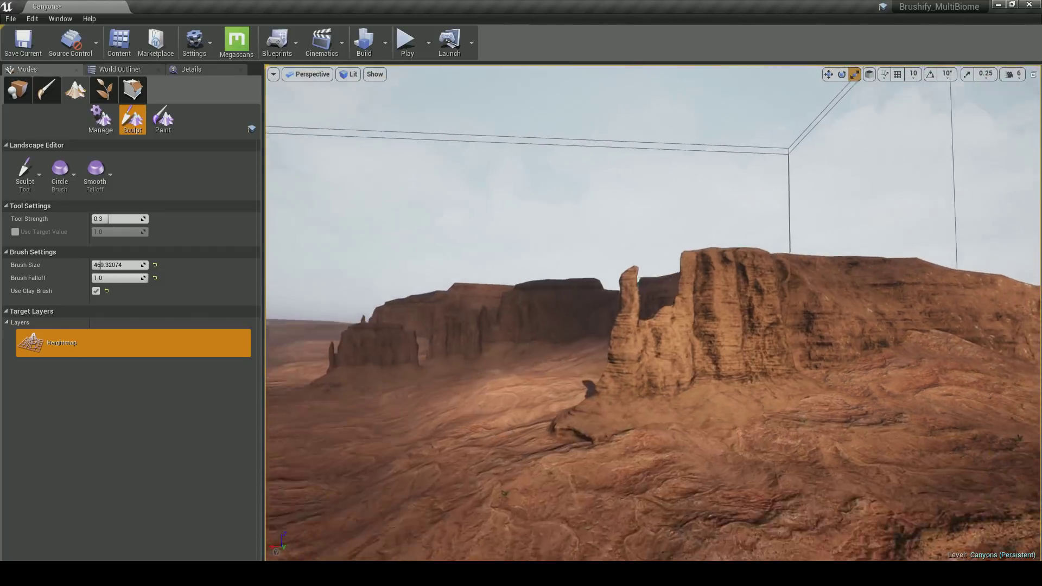
Leave landscape sculpting for object placement mode and bring the view over the ridge tops.
mouse_move(721, 382)
right_down()
mouse_move(673, 382)
mouse_move(755, 386)
mouse_move(564, 379)
mouse_move(684, 381)
mouse_move(697, 478)
mouse_move(689, 369)
mouse_move(668, 341)
mouse_move(447, 323)
right_up()
mouse_move(673, 380)
right_down()
mouse_move(651, 379)
mouse_move(732, 379)
right_up()
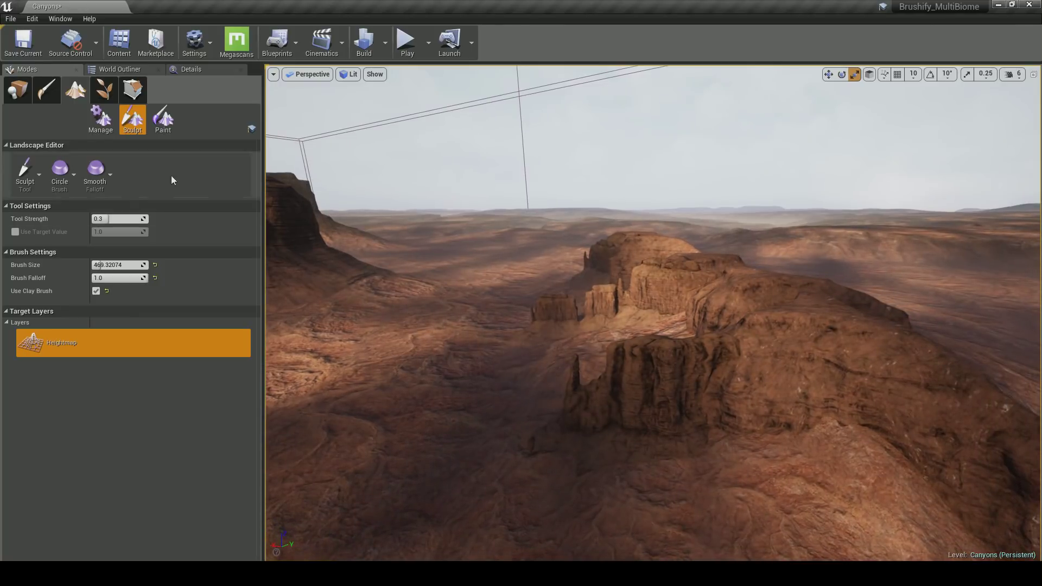
click(17, 90)
right_drag(652, 325, 757, 320)
right_drag(618, 325, 408, 99)
Playtest the level by running the character along the ridge tops and leaping down onto the neighbouring rock.
click(406, 55)
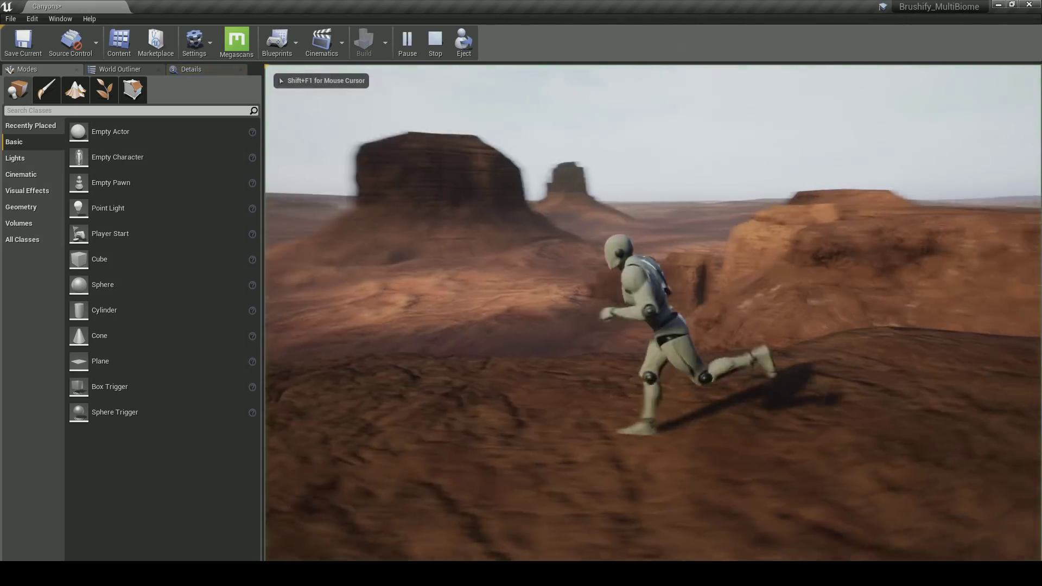
key(w)
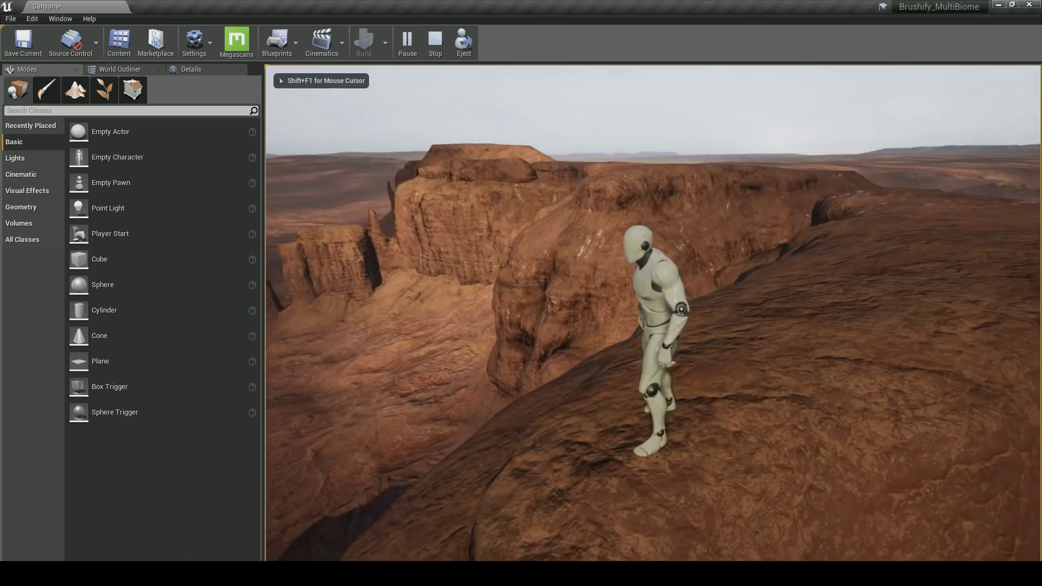
key(w)
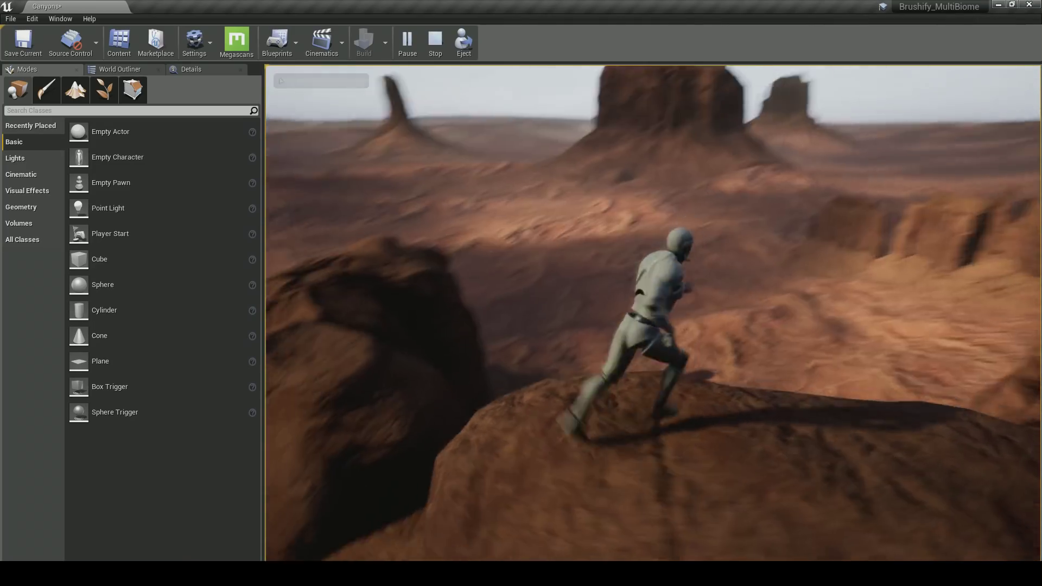
key(d)
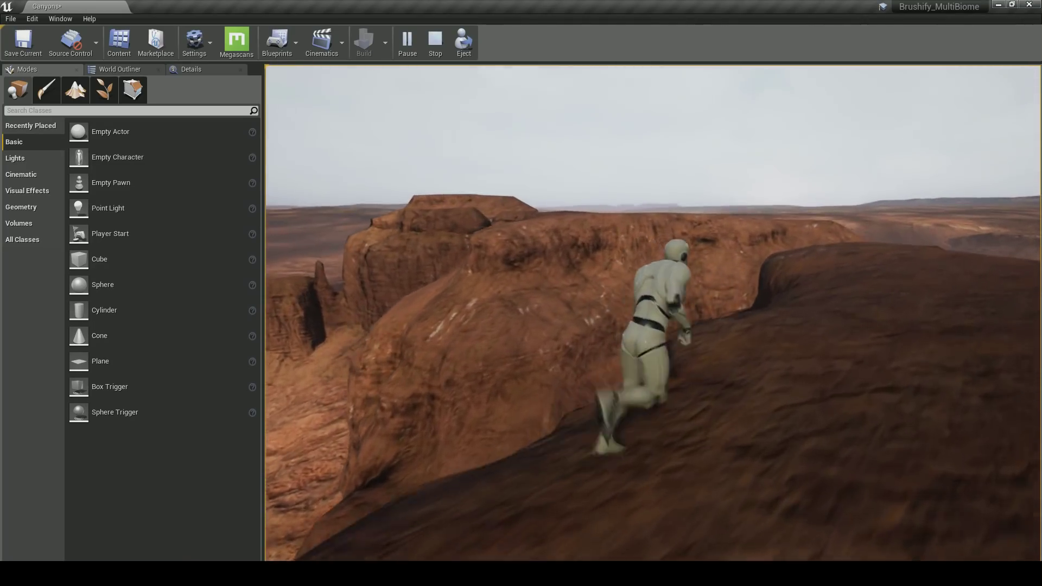
key(w)
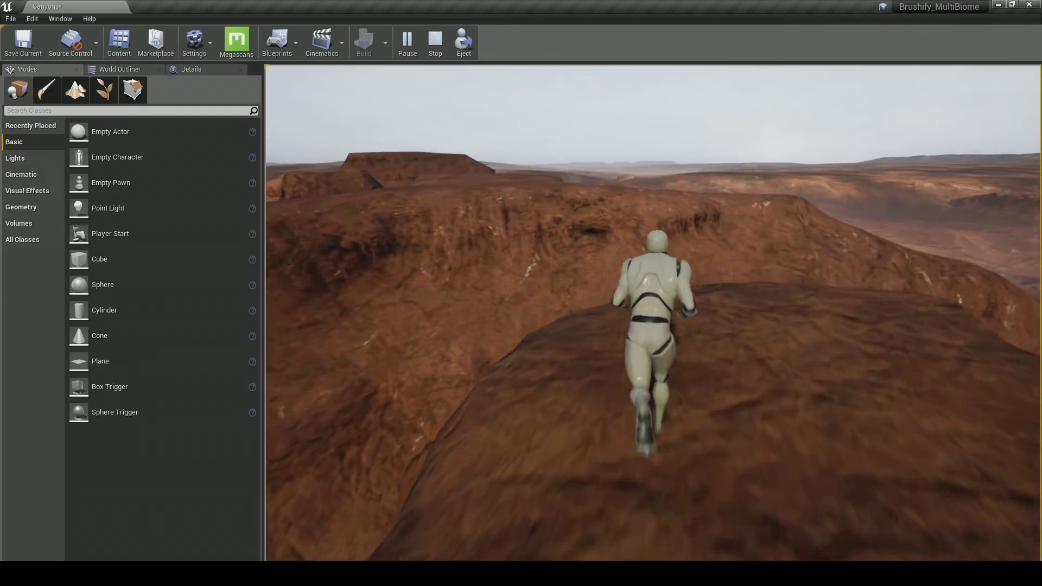
key(w)
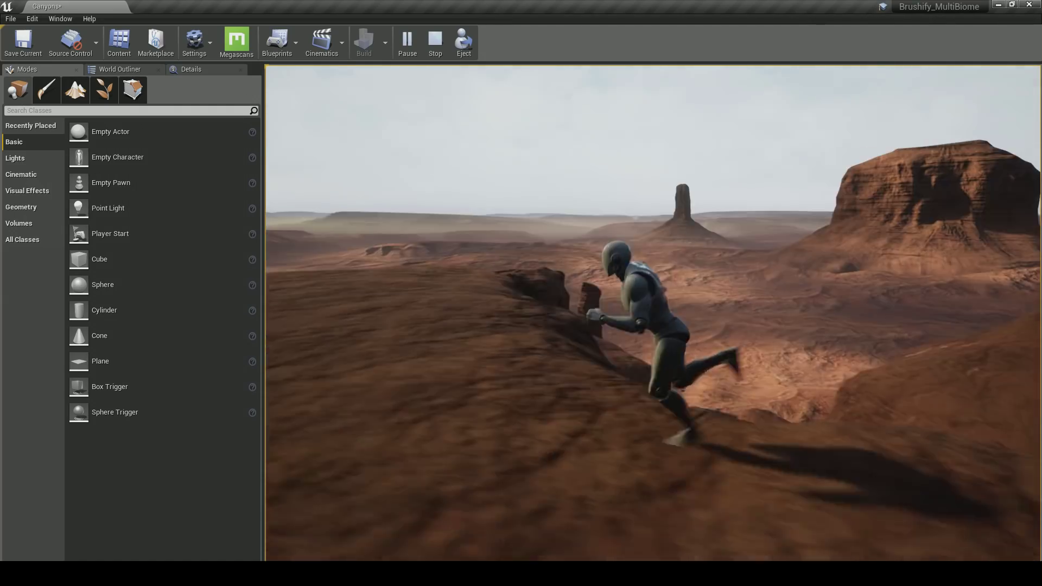
key(w)
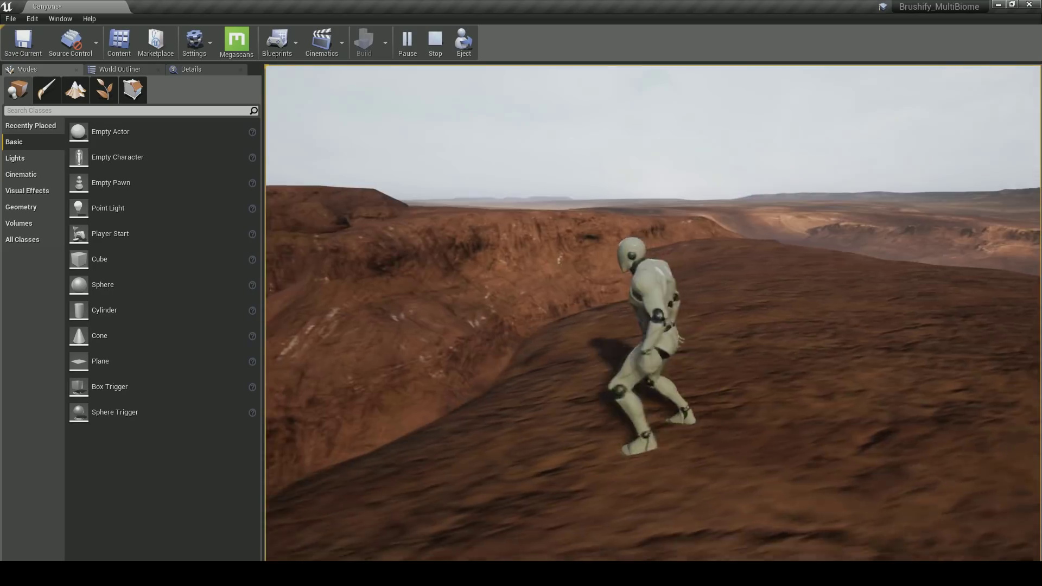
key(w)
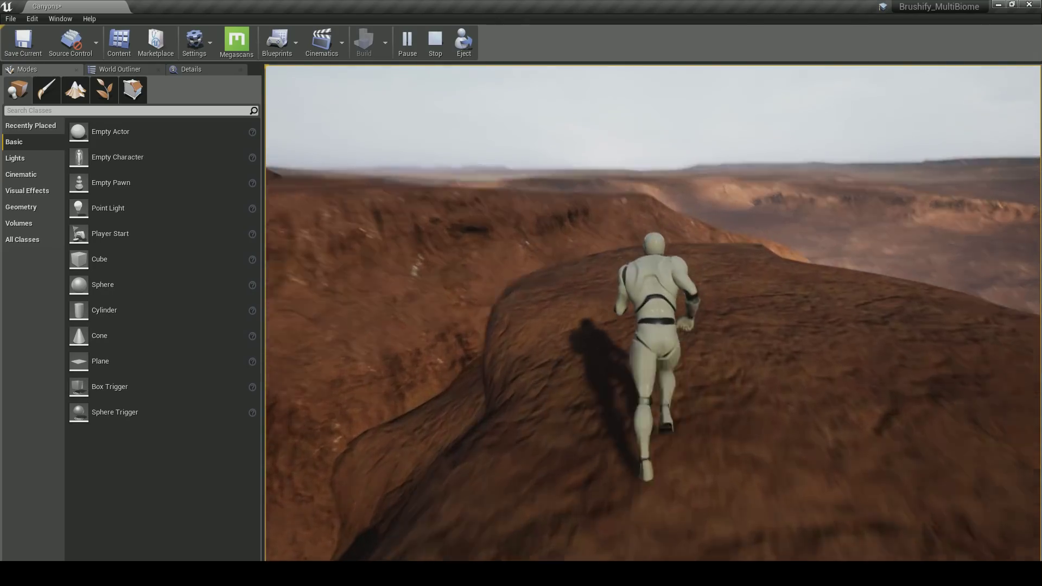
key(w)
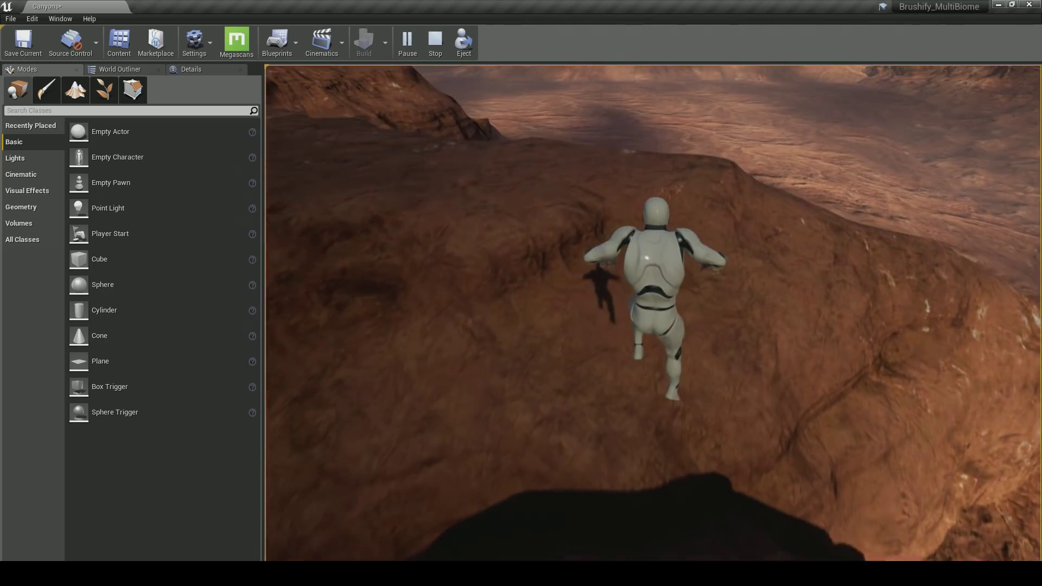
Run and jump the character across the remaining mesas to check how the cliffs meet the terrain, and end the playtest.
key(w)
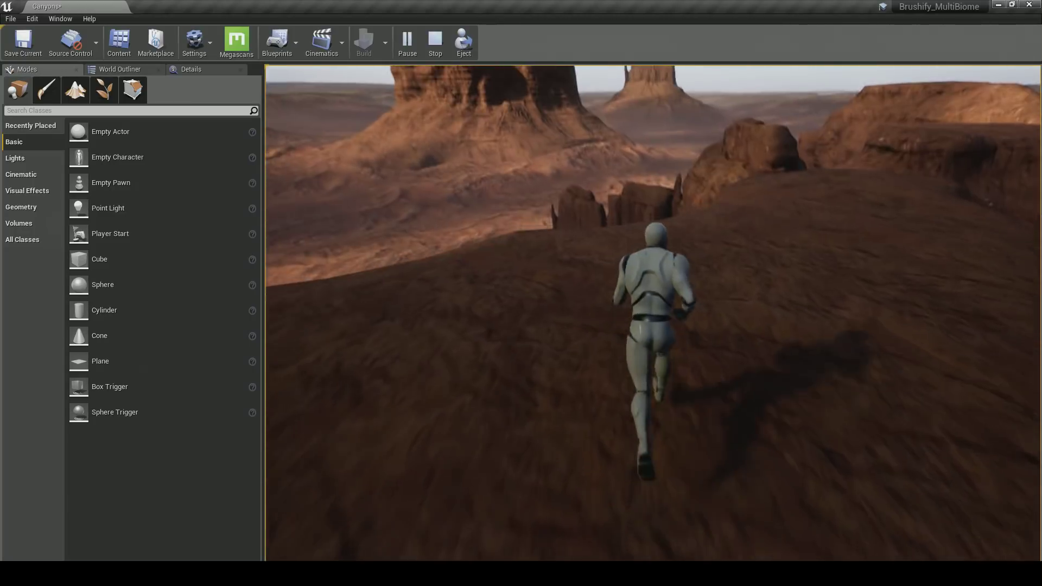
key(w)
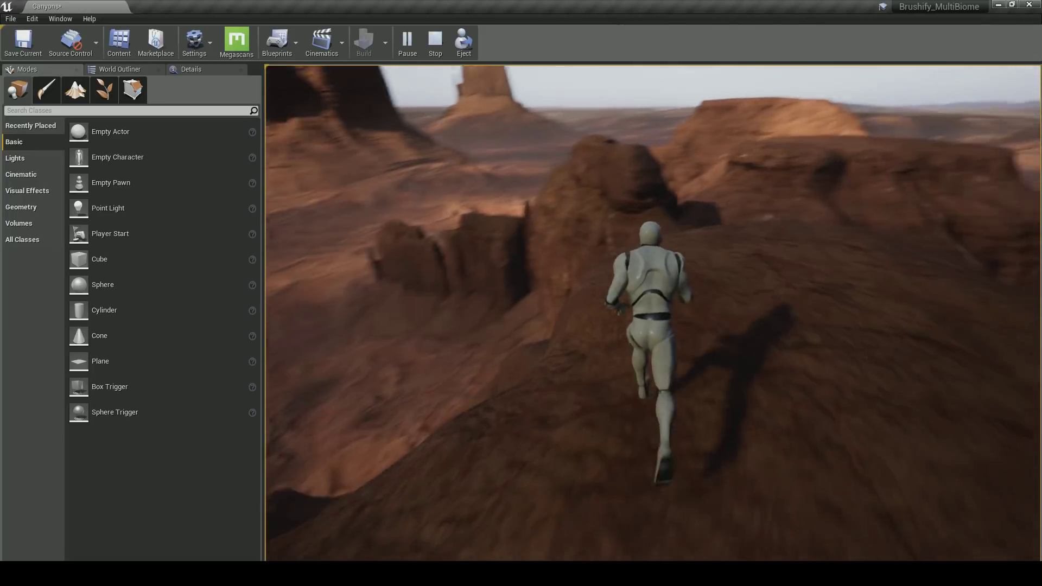
key(w)
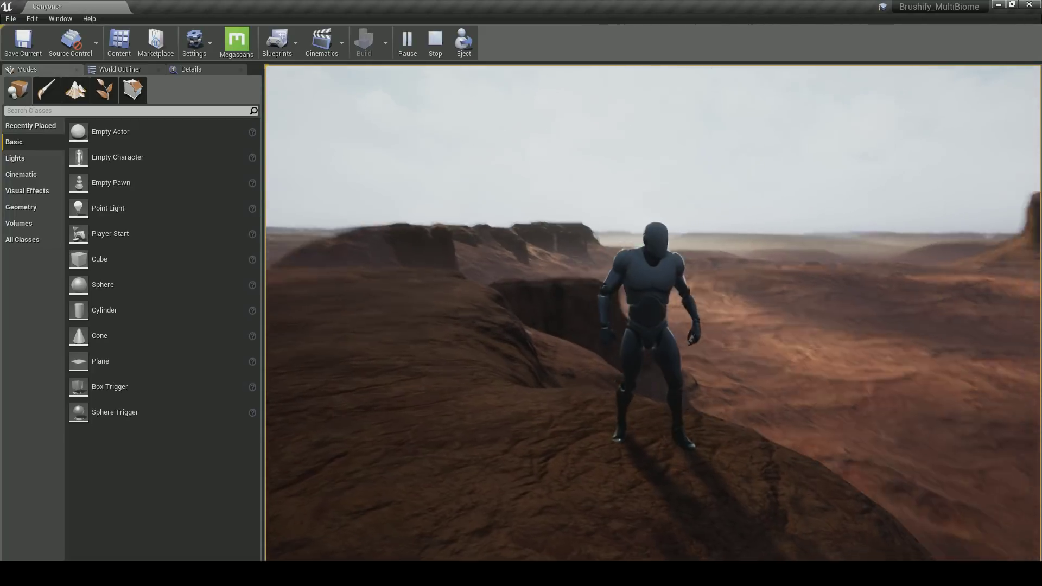
key(w)
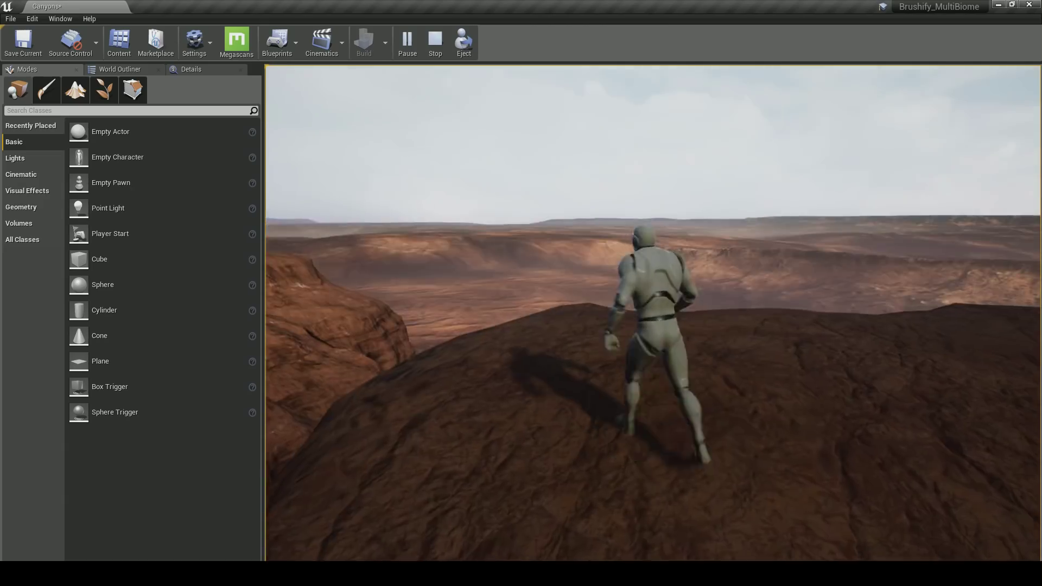
key(w)
key(w)
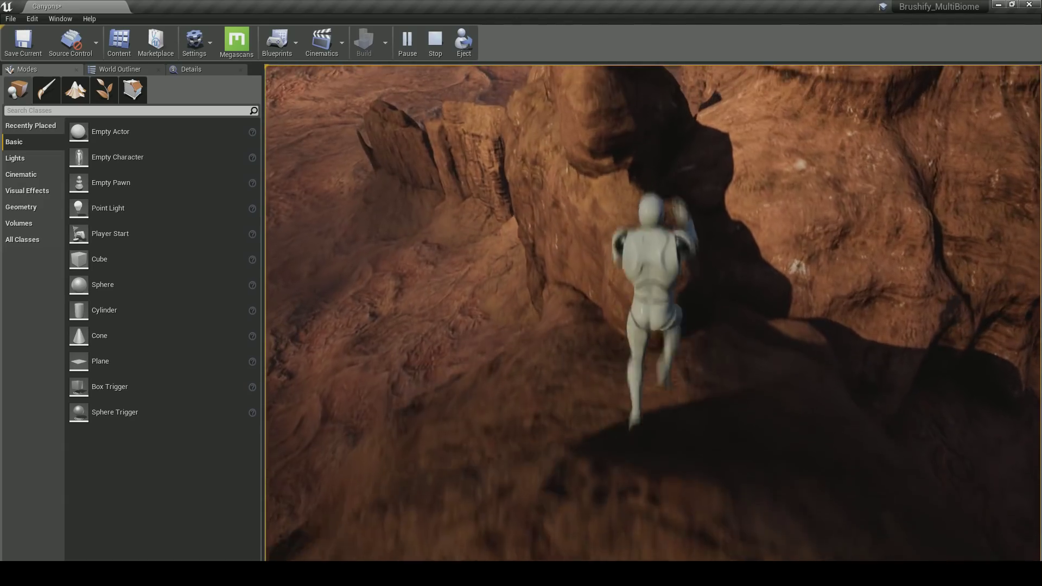
key(space)
key(w)
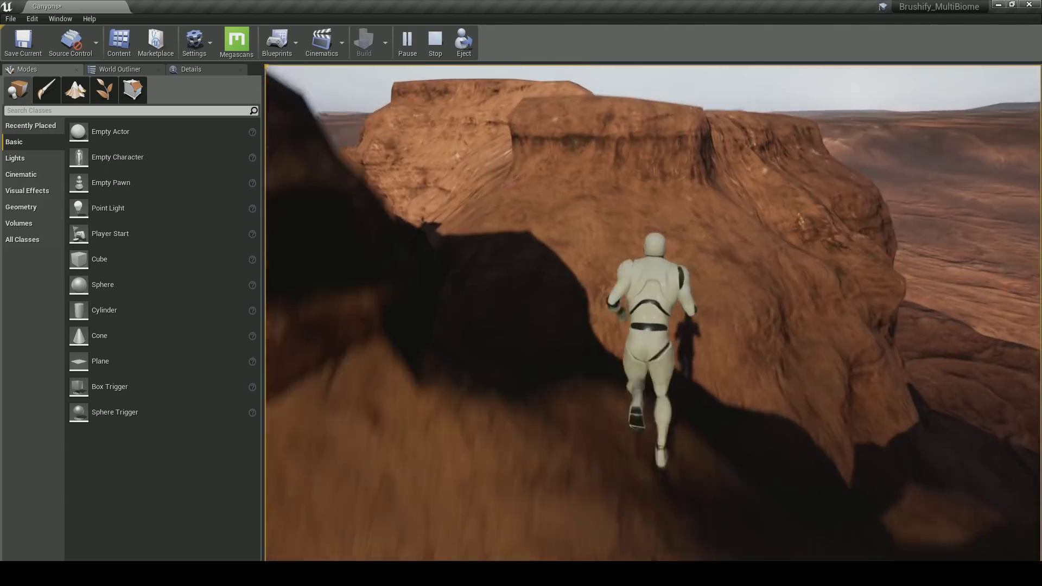
key(w)
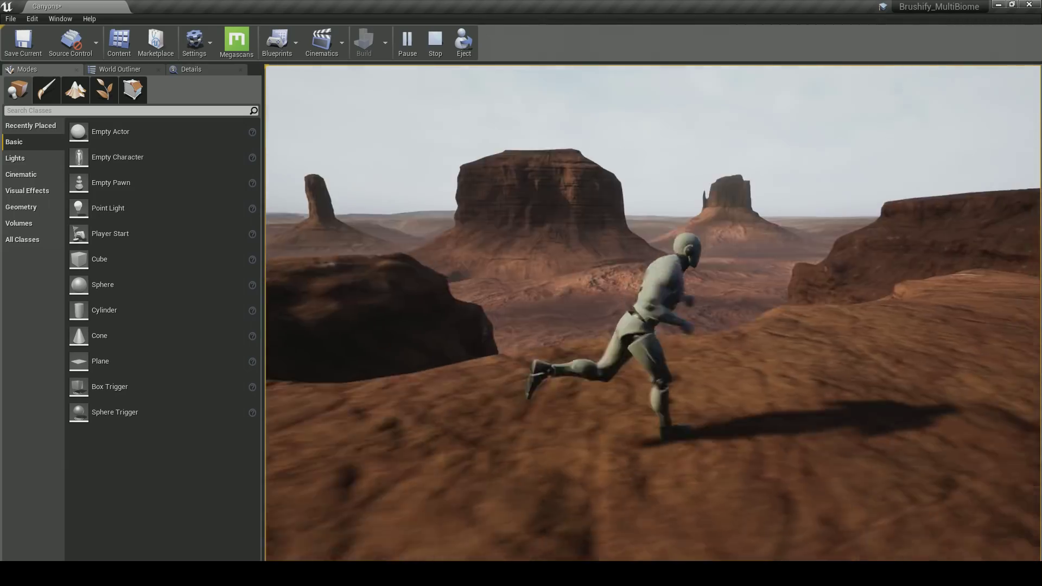
key(w)
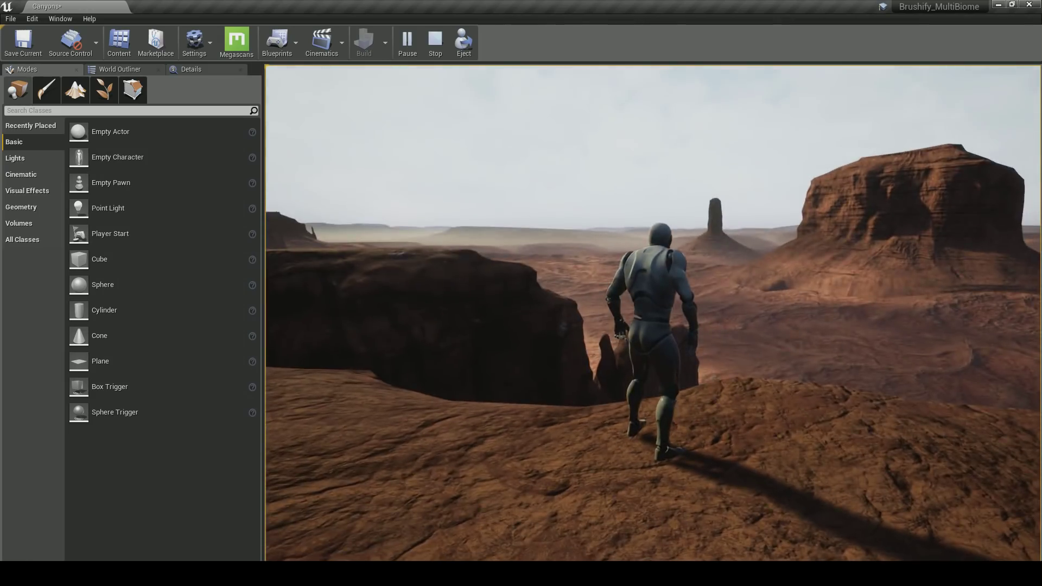
key(Escape)
Inspect the blended cliff walls and rock bases from several sides of the canyon.
right_drag(653, 313, 833, 361)
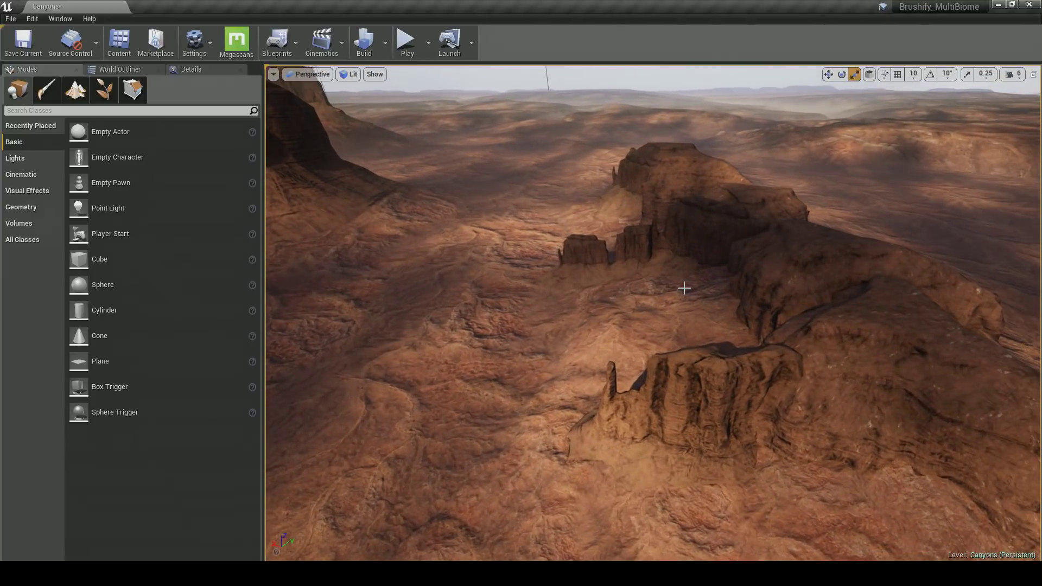
right_drag(679, 290, 724, 258)
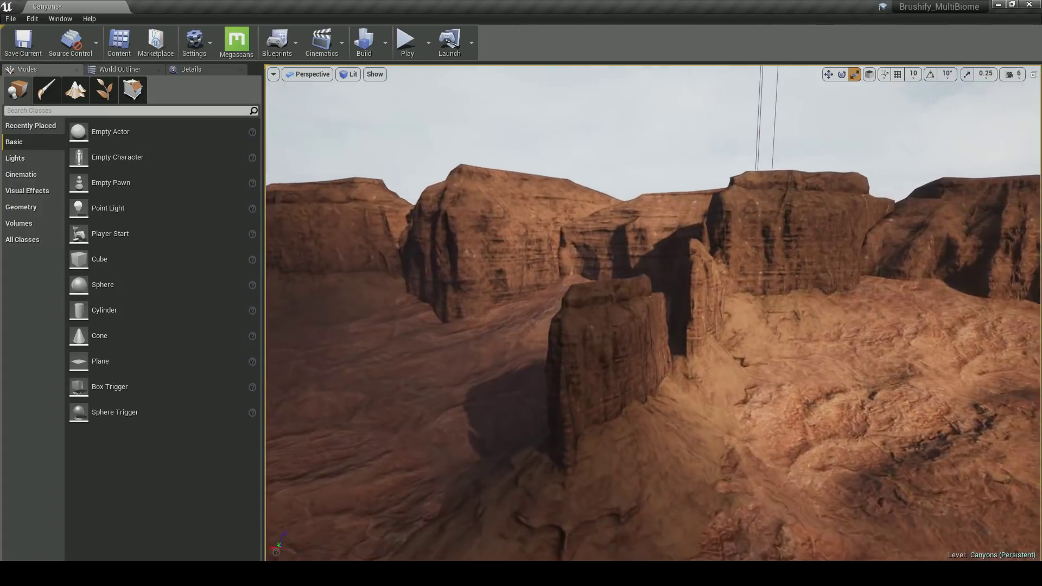
right_drag(653, 313, 781, 310)
key(a)
right_drag(653, 313, 603, 313)
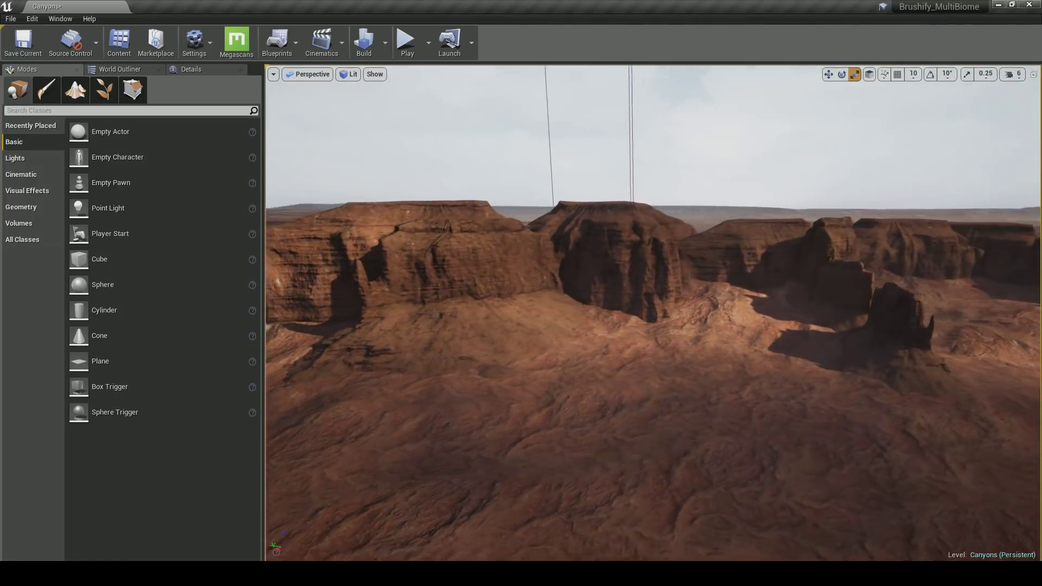
right_drag(602, 212, 563, 147)
Resimulate the procedural foliage volume that uses the Bushes spawner to scatter bushes over the reshaped cliffs.
click(203, 67)
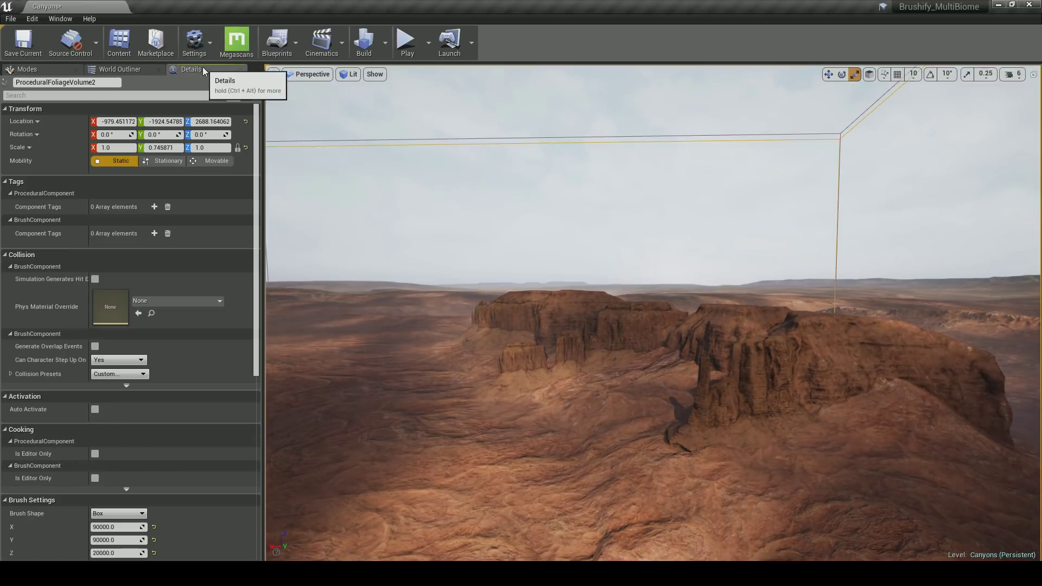
scroll(200, 281, down, 10)
right_drag(435, 358, 433, 399)
key(w)
scroll(198, 371, down, 4)
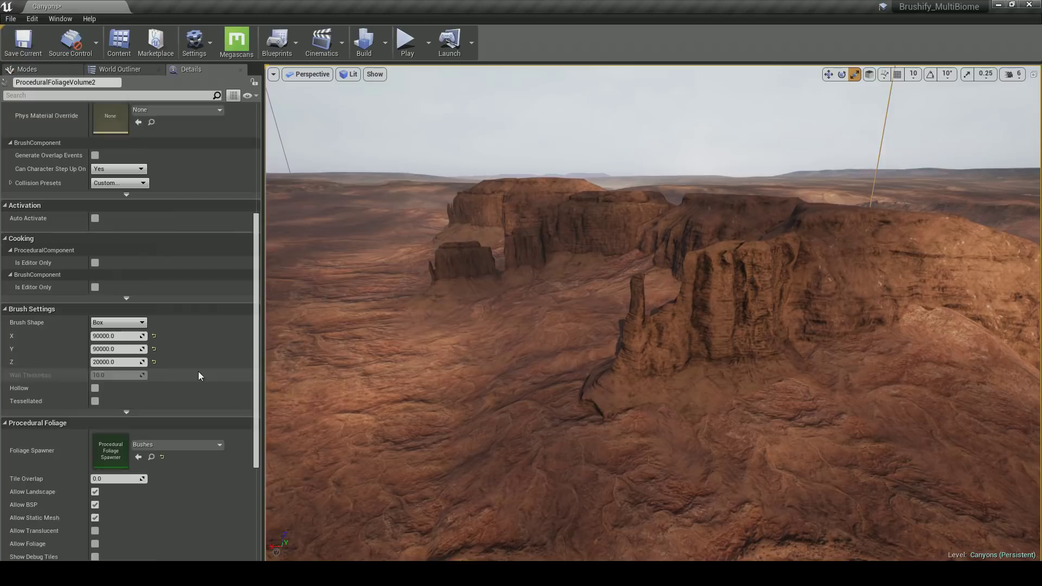
scroll(144, 319, down, 3)
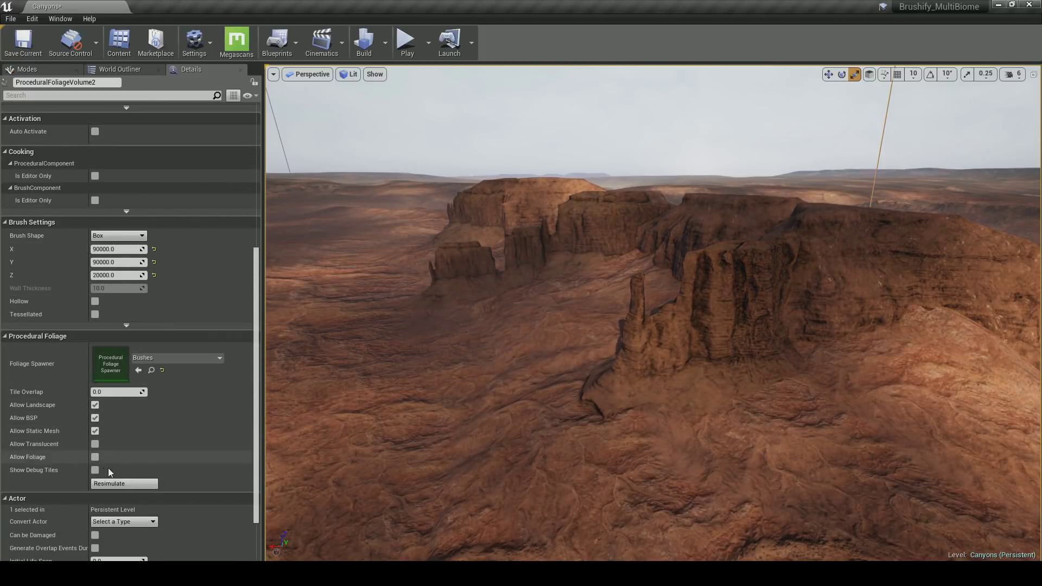
click(117, 485)
Resimulate the procedural foliage volume that uses the Cliffs_Desert spawner and check the scattered rocks around the cliffs.
right_drag(515, 434, 631, 247)
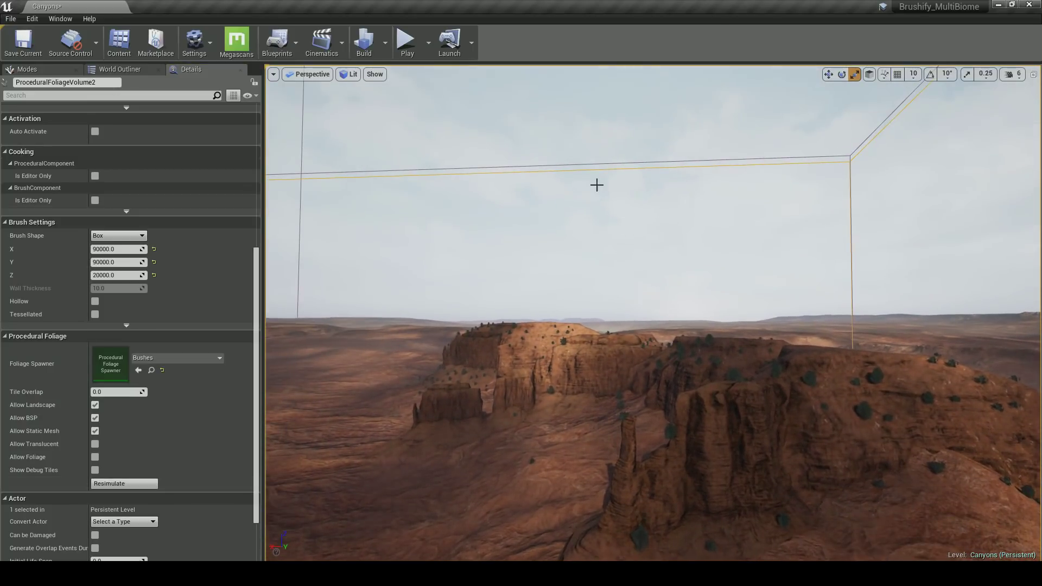
scroll(133, 424, down, 3)
click(129, 431)
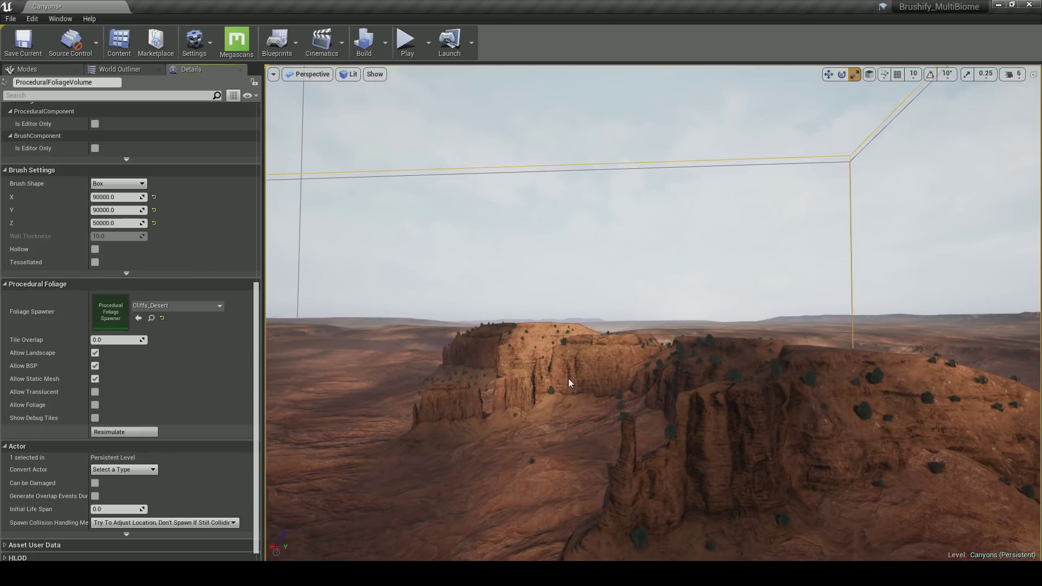
right_drag(568, 389, 564, 456)
right_drag(564, 374, 598, 376)
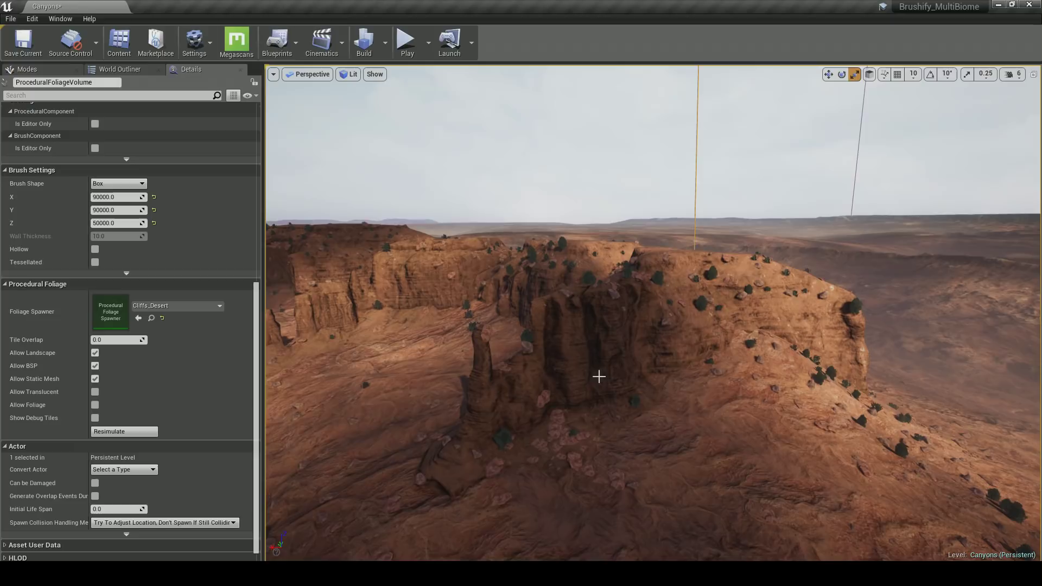
key(s)
right_drag(658, 354, 803, 374)
key(a)
right_drag(658, 372, 659, 372)
Search the placeable classes for "procedural" to view the foliage volume types, and return to the selected volume's details.
scroll(161, 347, up, 10)
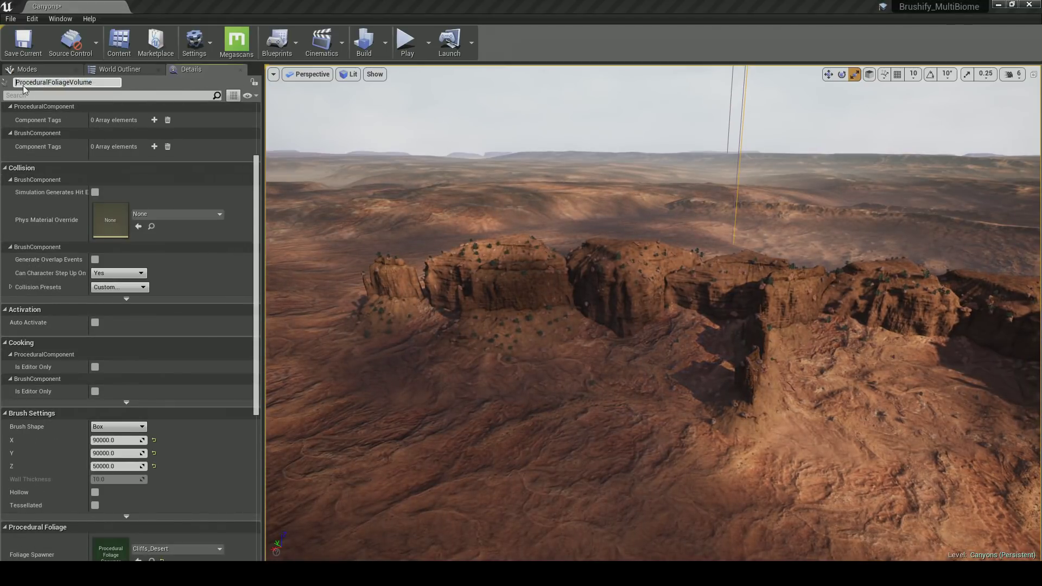
click(27, 69)
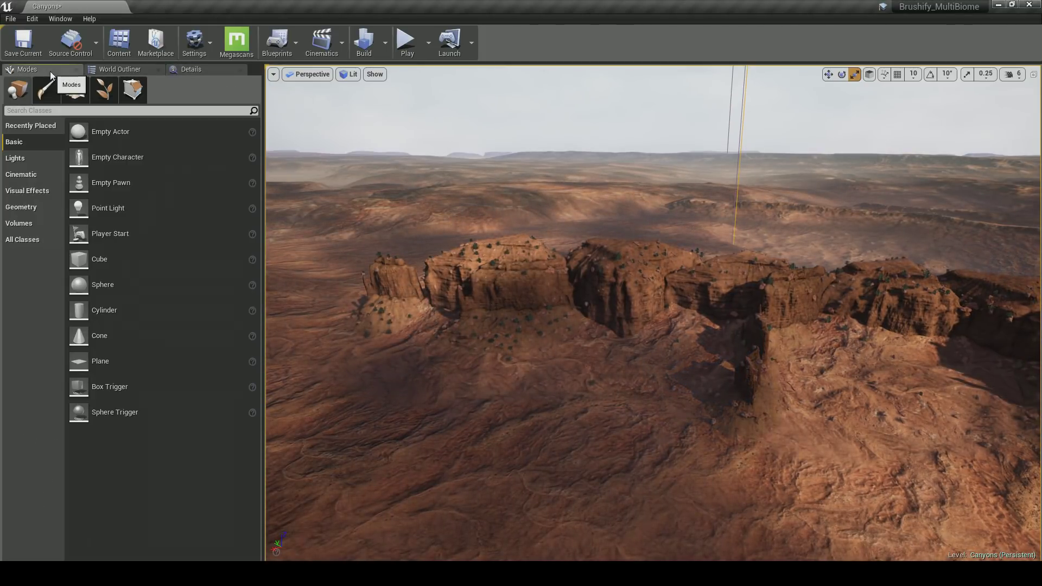
click(28, 107)
text(procedural)
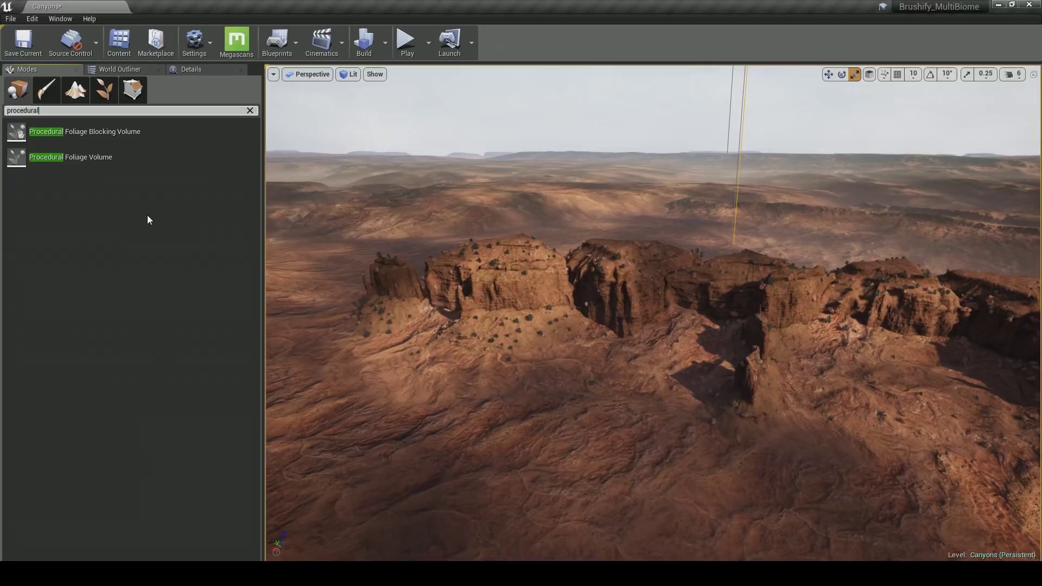
click(184, 73)
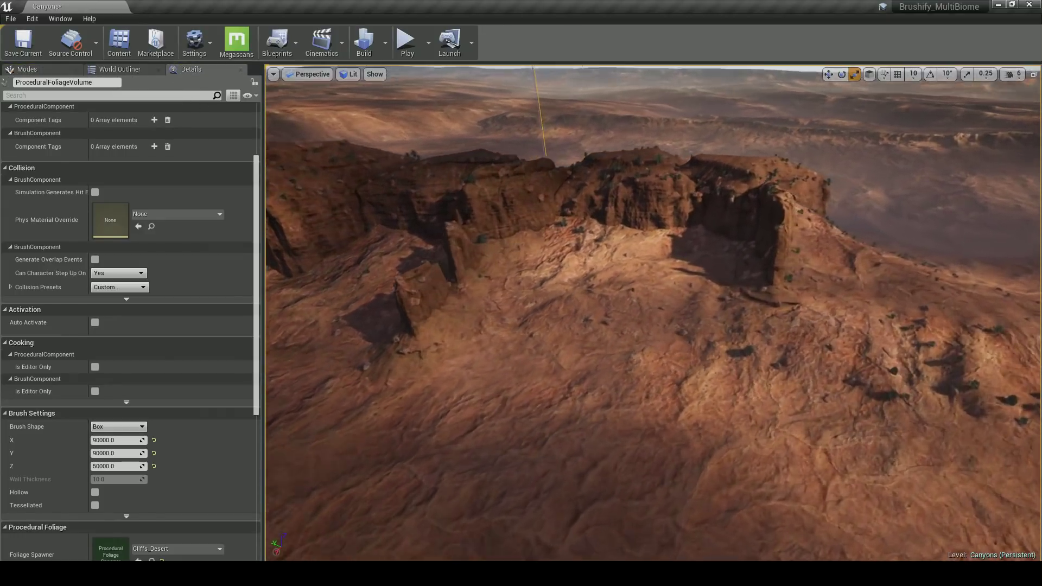
Deselect the foliage volume and start a playtest from the top of the cliff plateau.
right_drag(553, 288, 369, 267)
right_drag(605, 325, 783, 302)
key(Escape)
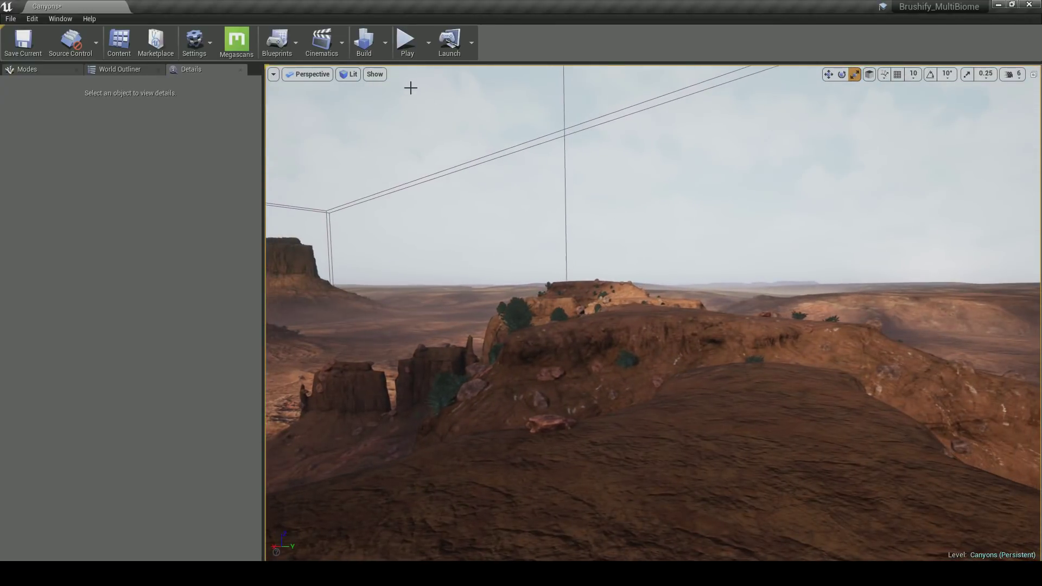
click(627, 242)
Run and jump the character across the plateau to check the ground, bushes and rocks at player scale.
key(w)
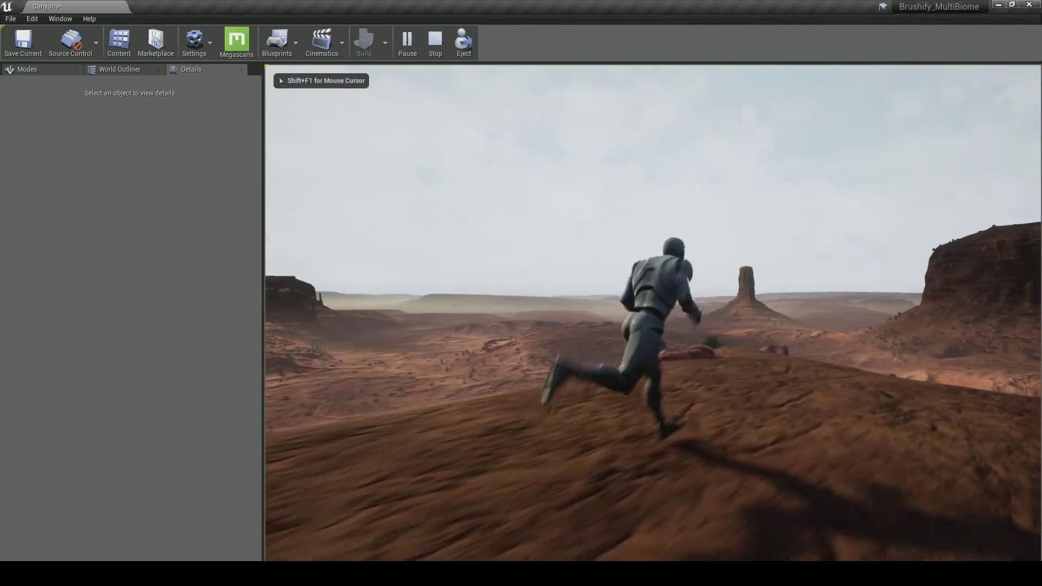
key(d)
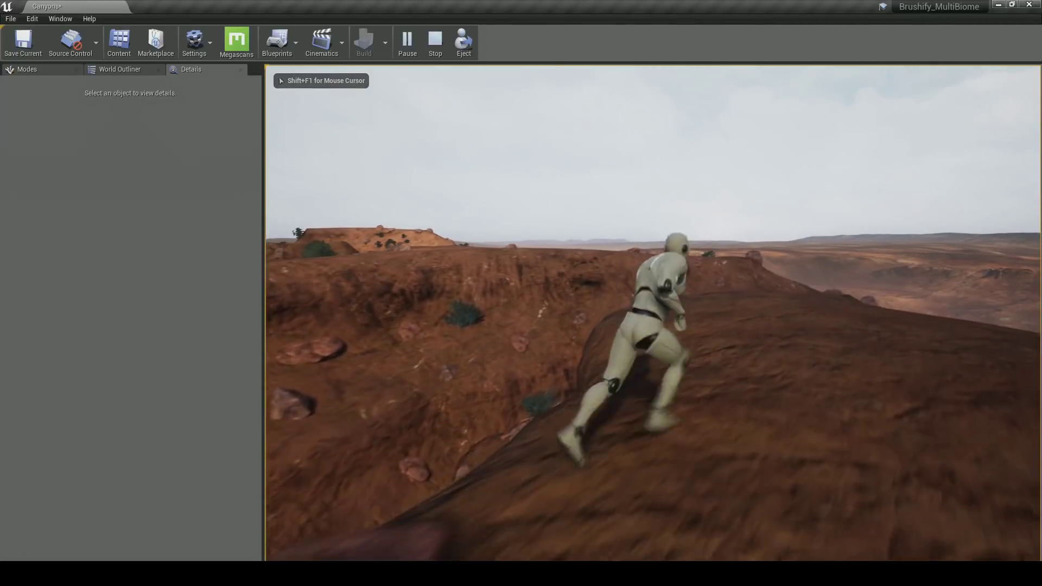
key(w)
key(space)
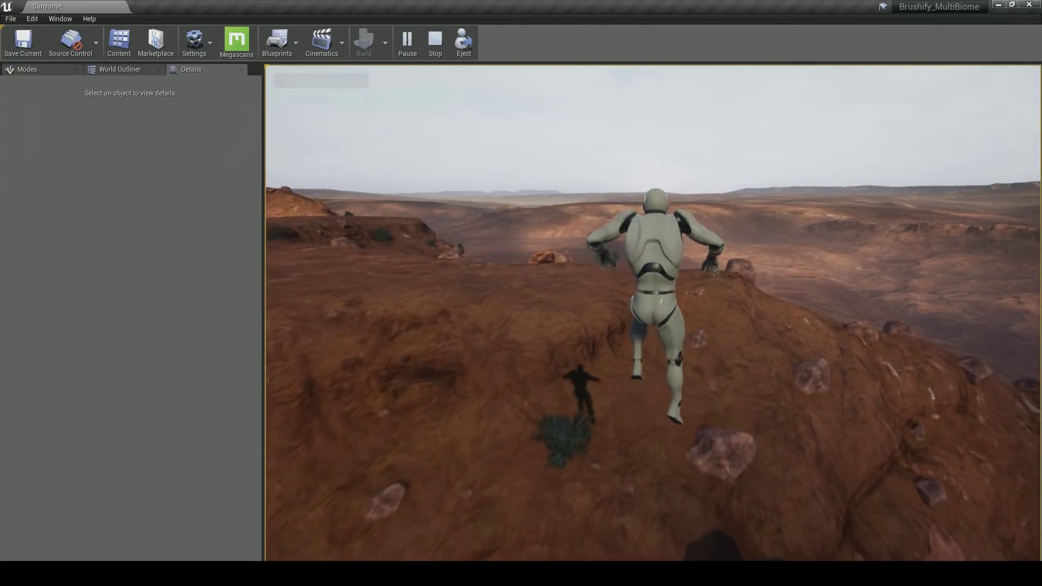
key(w)
key(space)
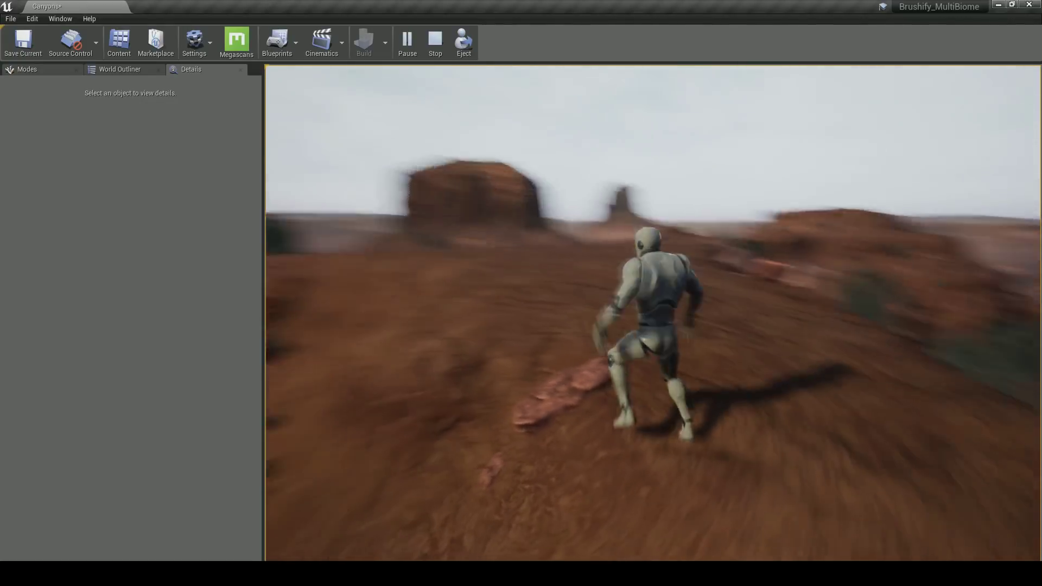
key(w)
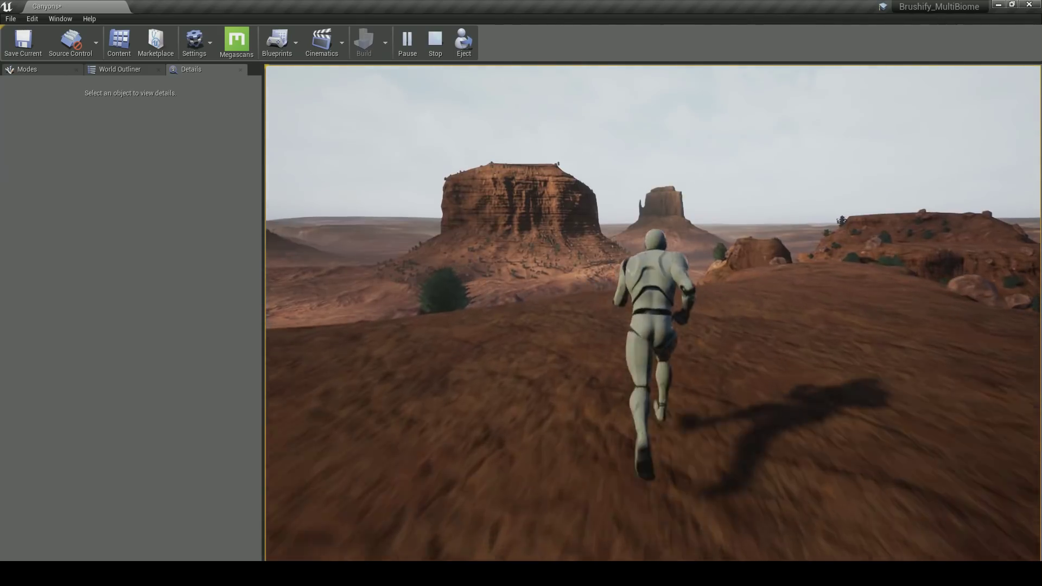
key(w)
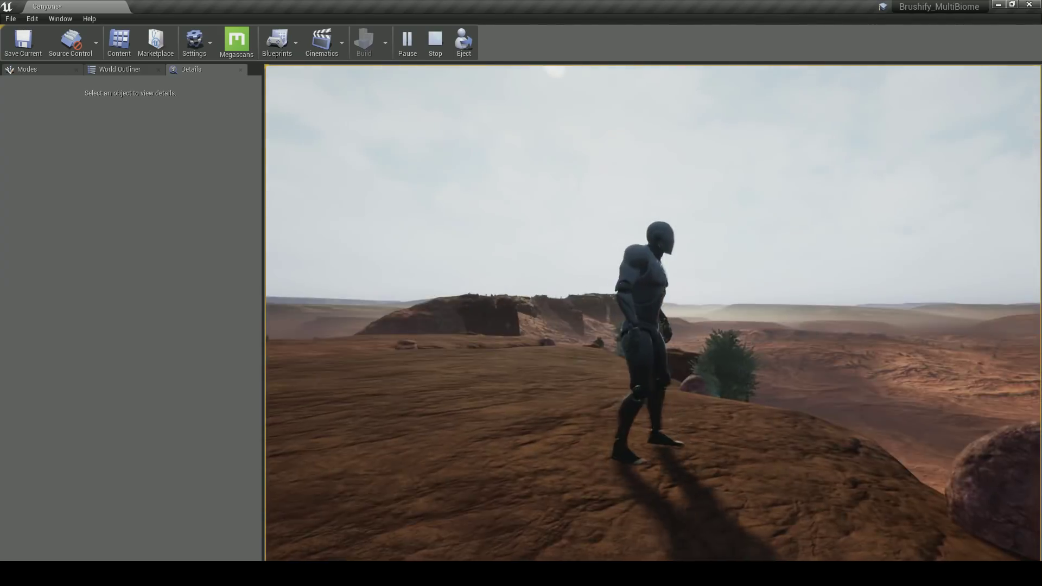
key(w)
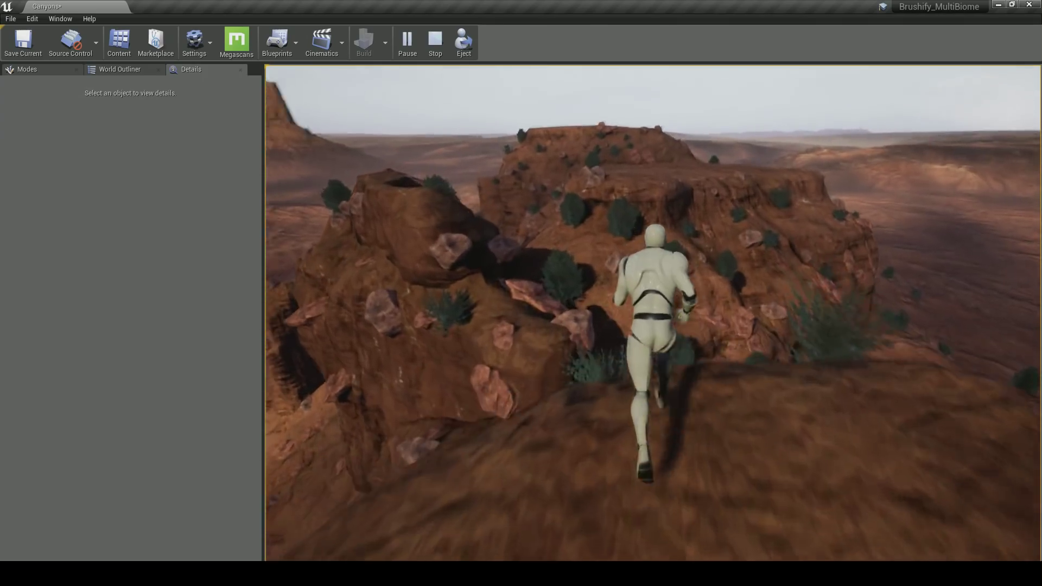
Jump the character across the boulder-strewn cliff tops to test the blended meshes, and end the playtest.
key(space)
key(w)
key(space)
key(w)
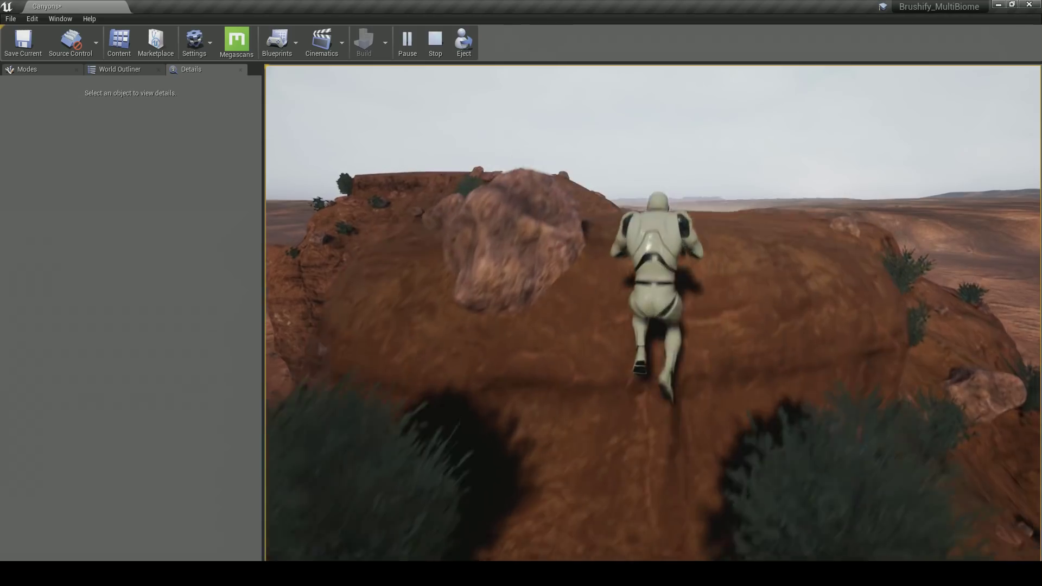
key(w)
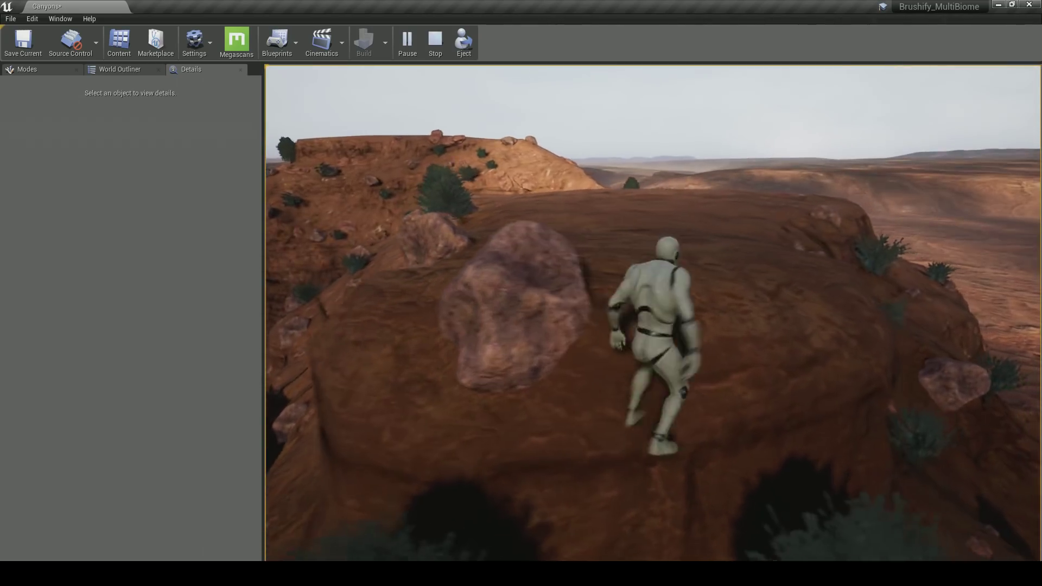
key(space)
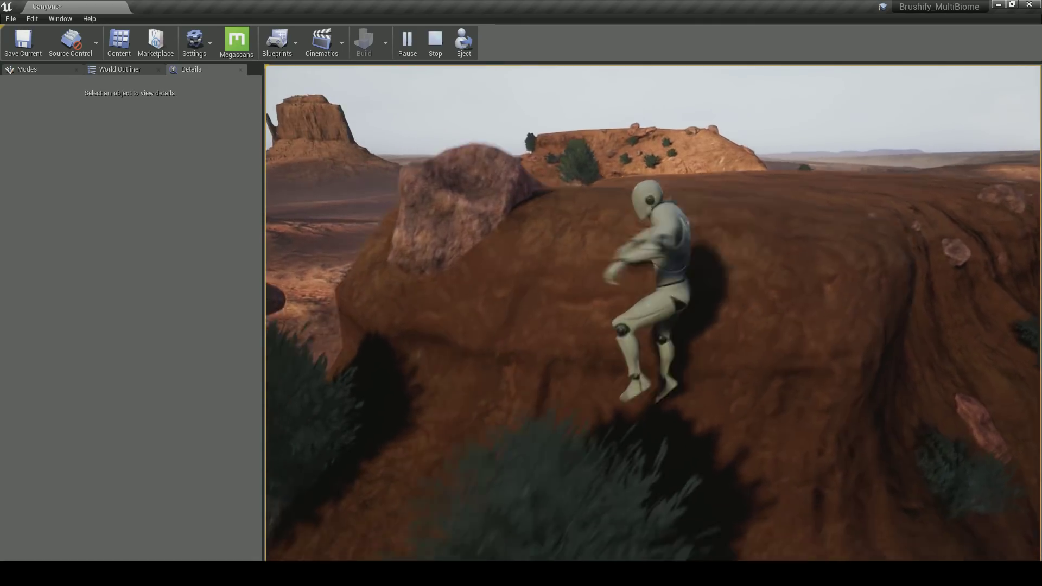
key(w)
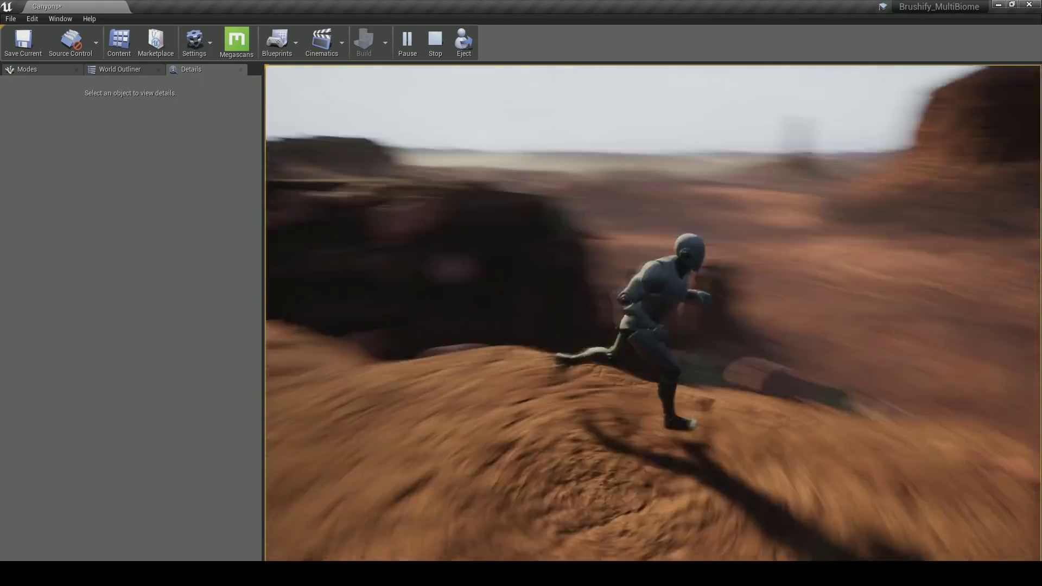
key(w)
key(Escape)
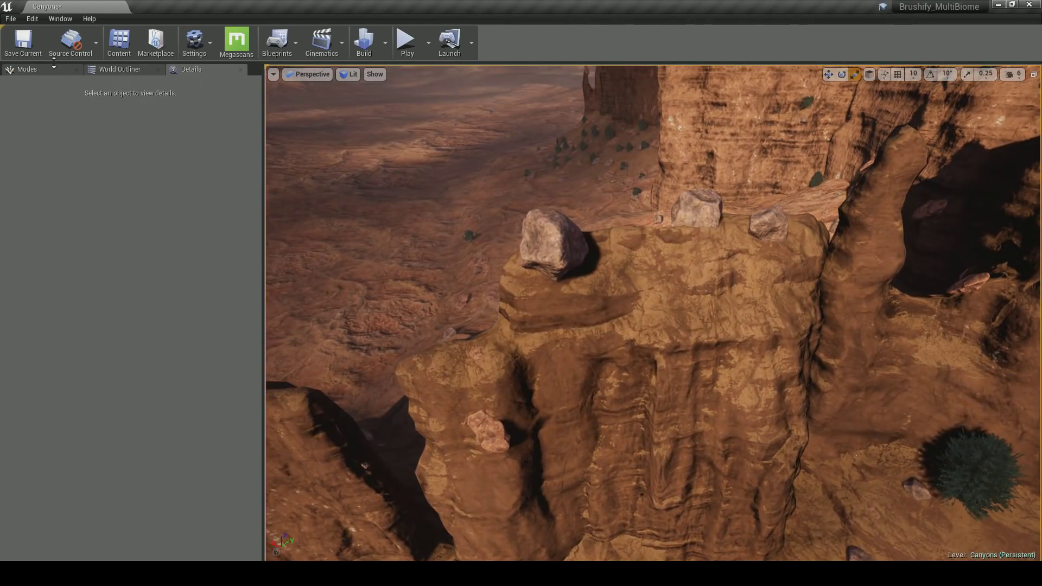
Switch to foliage painting, reduce the brush size to about 254 and select all four foliage types.
click(55, 70)
click(106, 92)
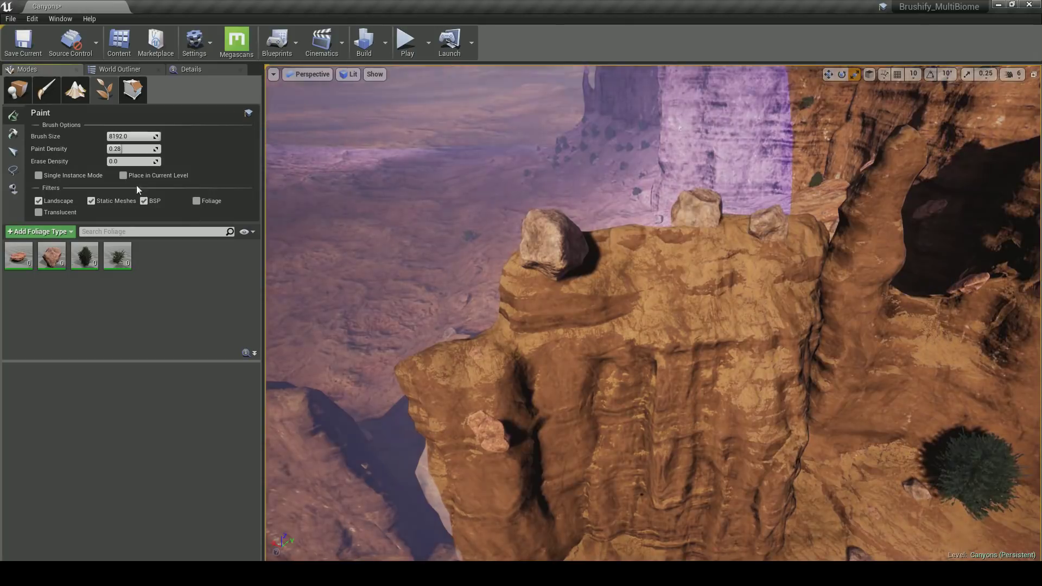
drag(134, 136, 98, 136)
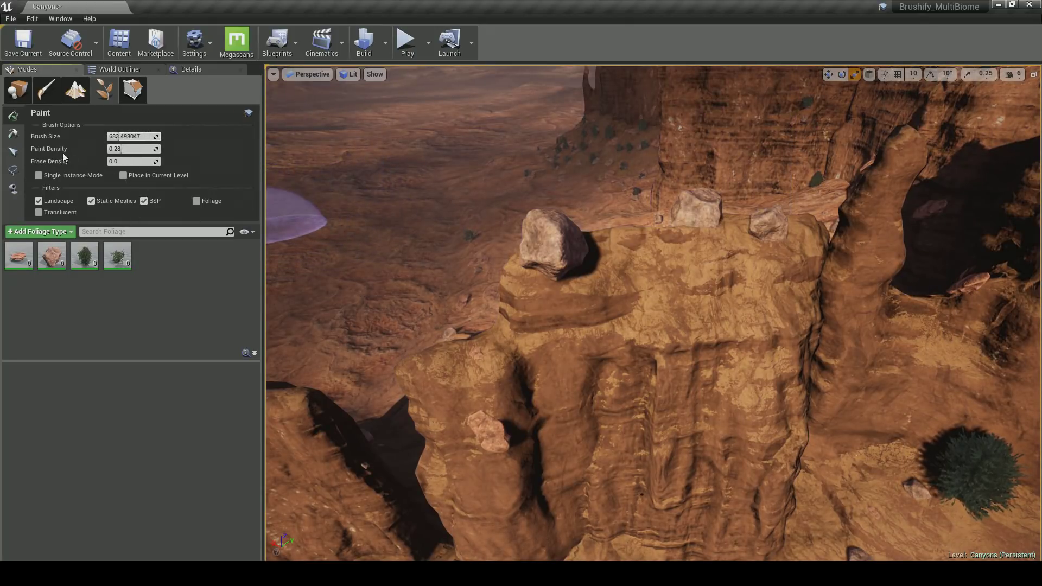
click(18, 256)
shift+click(117, 256)
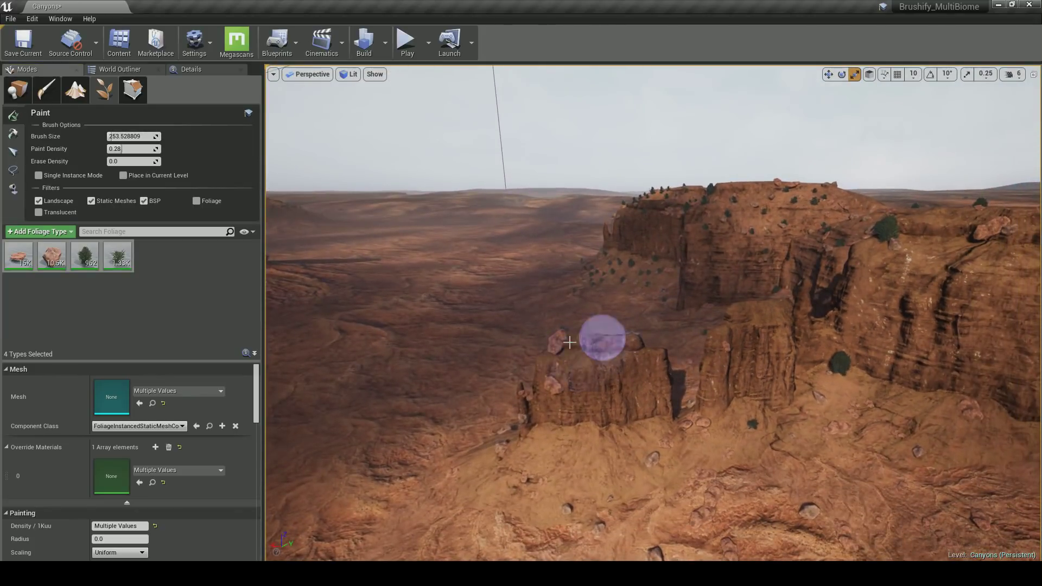
Inspect the bushes and rocks scattered on the small buttes and neighbouring cliff walls from several sides.
right_drag(735, 363, 750, 338)
right_drag(689, 321, 538, 337)
mouse_move(583, 290)
right_down()
mouse_move(635, 291)
mouse_move(444, 287)
right_up()
mouse_move(506, 297)
right_down()
mouse_move(617, 314)
mouse_move(588, 248)
mouse_move(518, 294)
right_up()
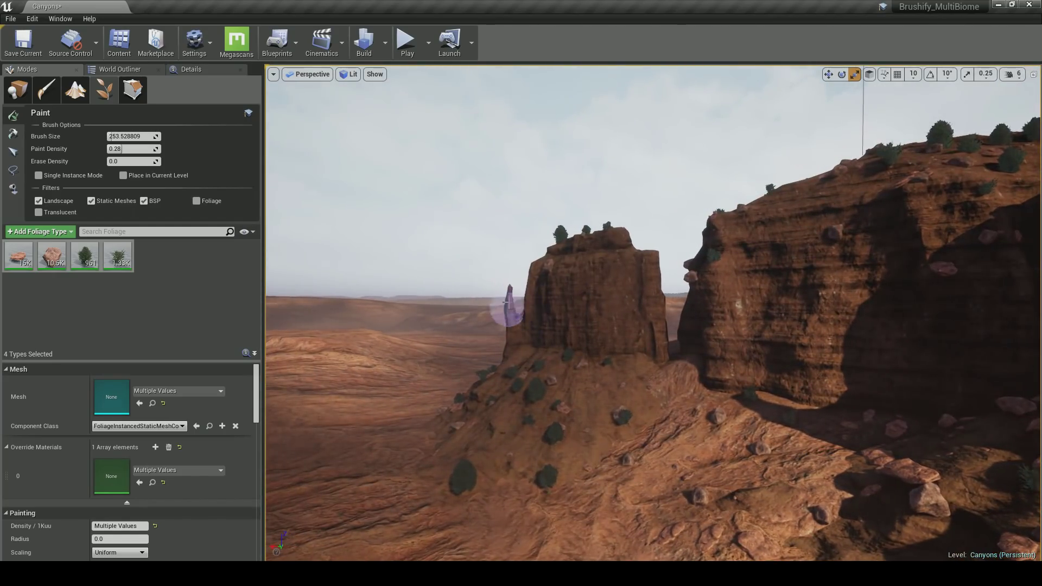
right_drag(597, 288, 552, 264)
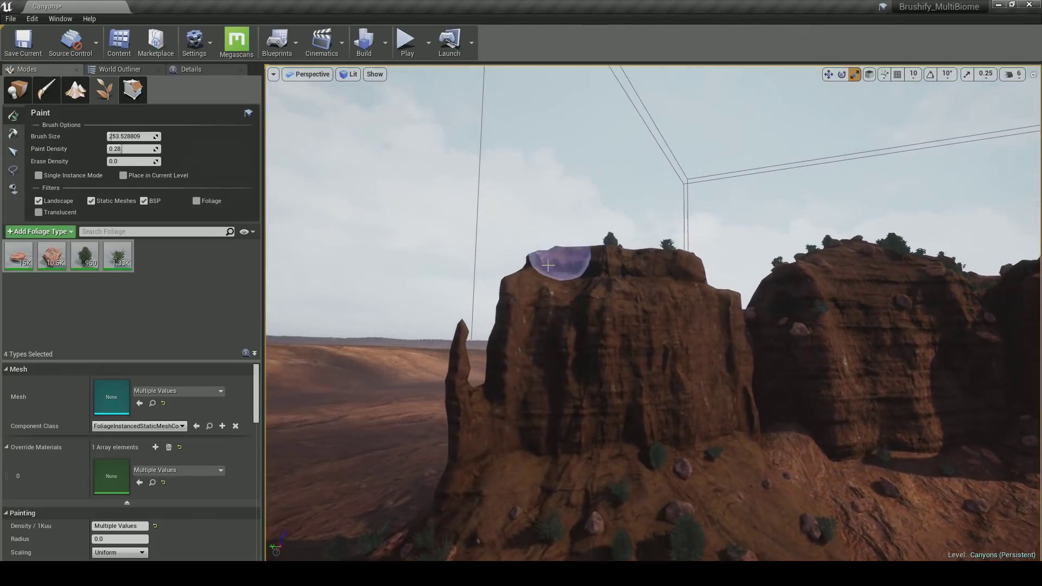
right_drag(646, 315, 760, 328)
mouse_move(653, 313)
right_down()
mouse_move(579, 305)
mouse_move(640, 298)
mouse_move(614, 255)
right_up()
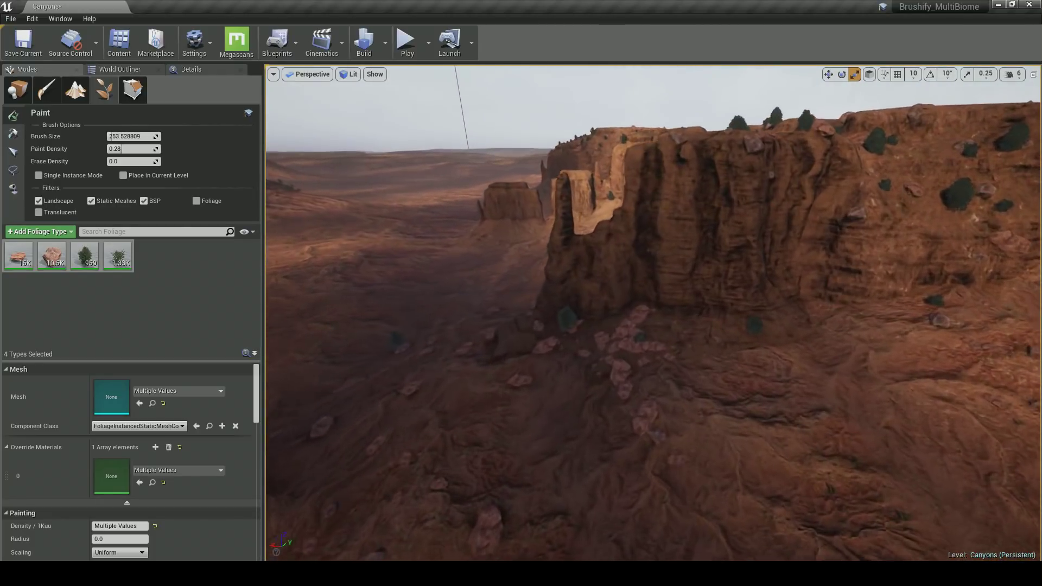
Examine the foliage and rock coverage along the canyon floor, the rocky ridge and the whole plateau.
mouse_move(653, 313)
right_down()
mouse_move(532, 312)
mouse_move(412, 287)
right_up()
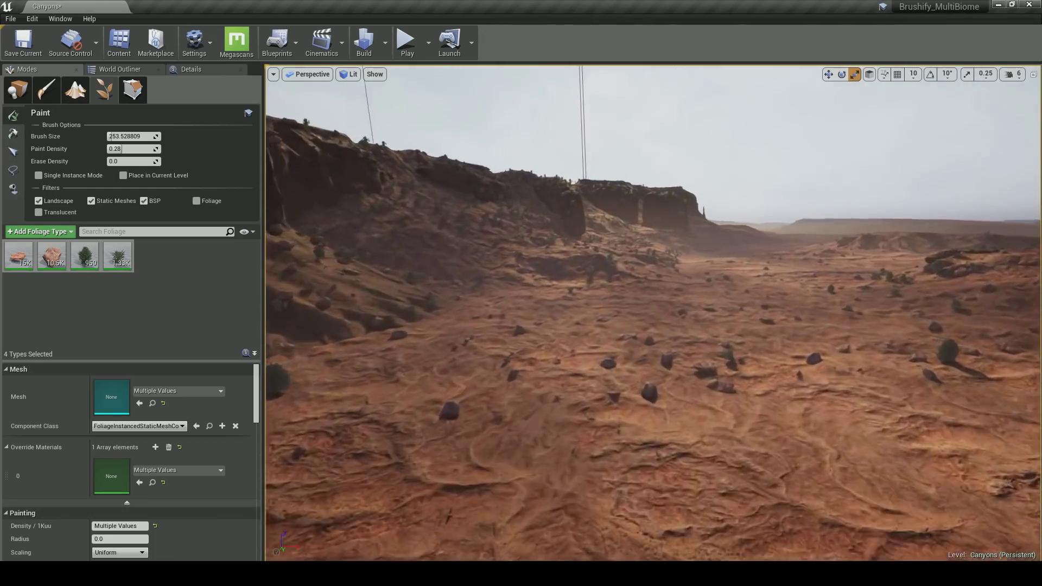
mouse_move(654, 313)
right_down()
mouse_move(716, 347)
mouse_move(776, 336)
mouse_move(852, 347)
mouse_move(923, 312)
right_up()
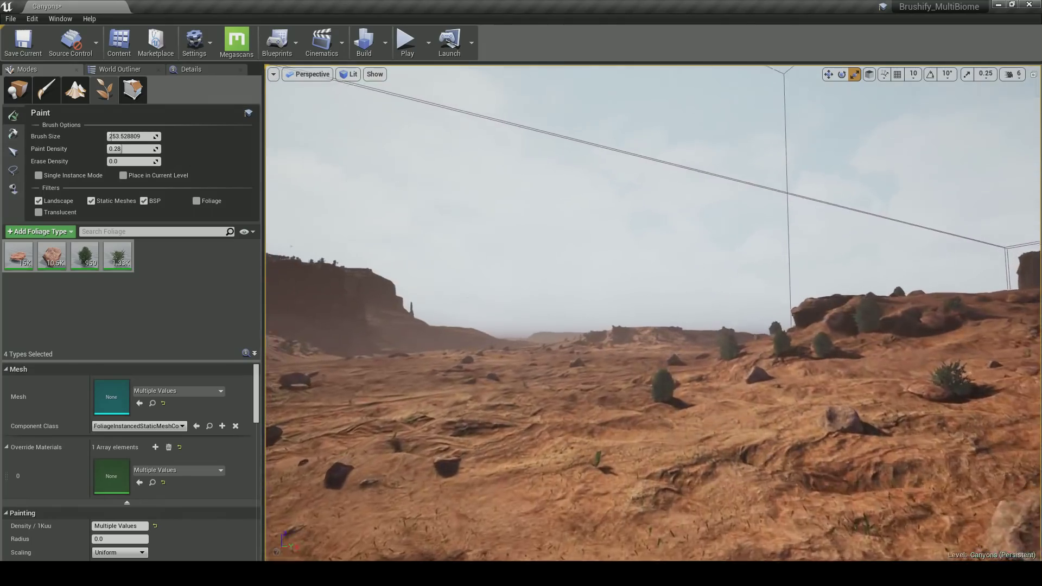
right_drag(613, 260, 597, 261)
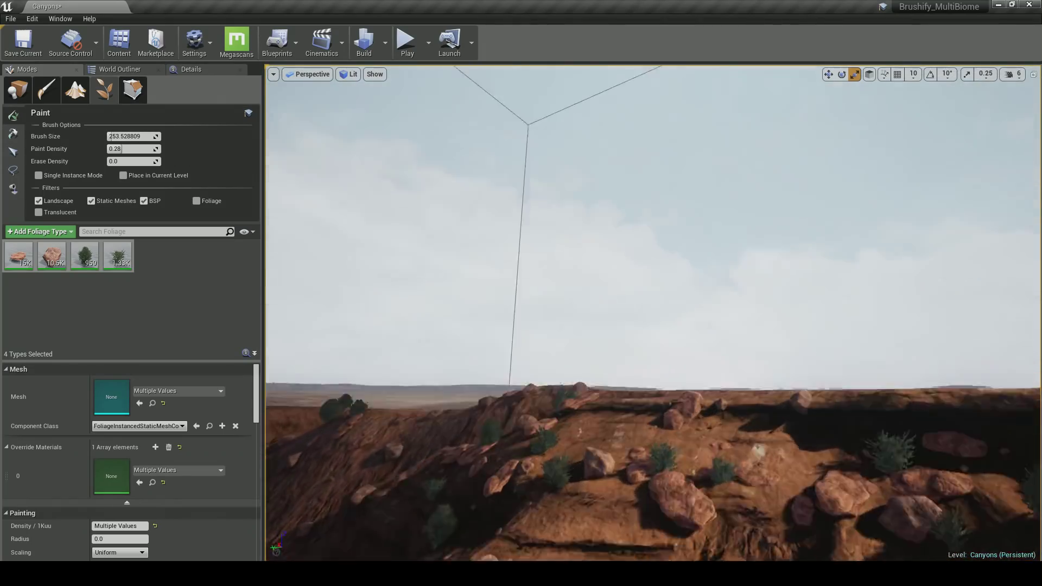
right_drag(653, 313, 488, 361)
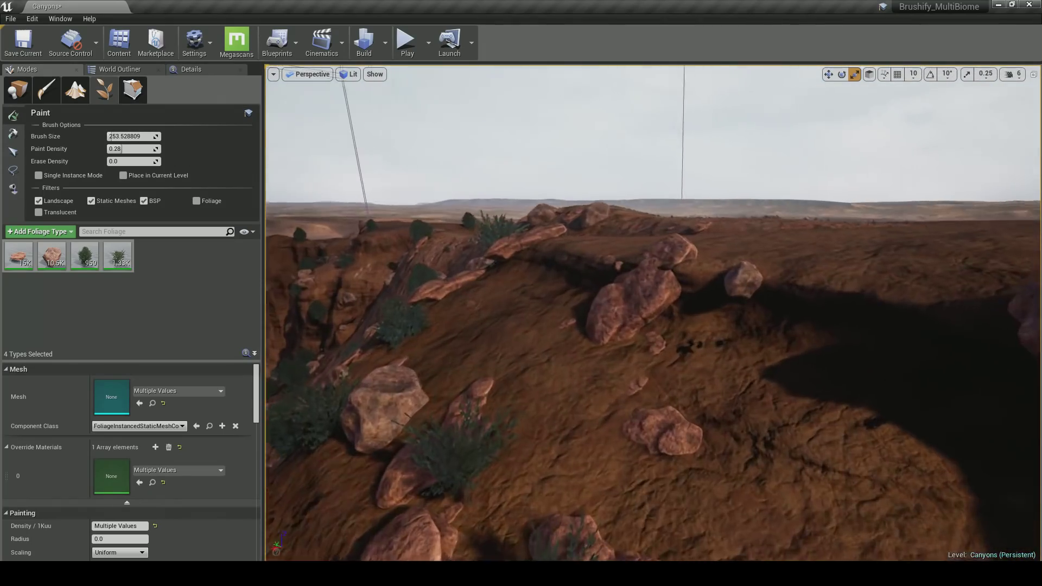
right_drag(653, 313, 816, 290)
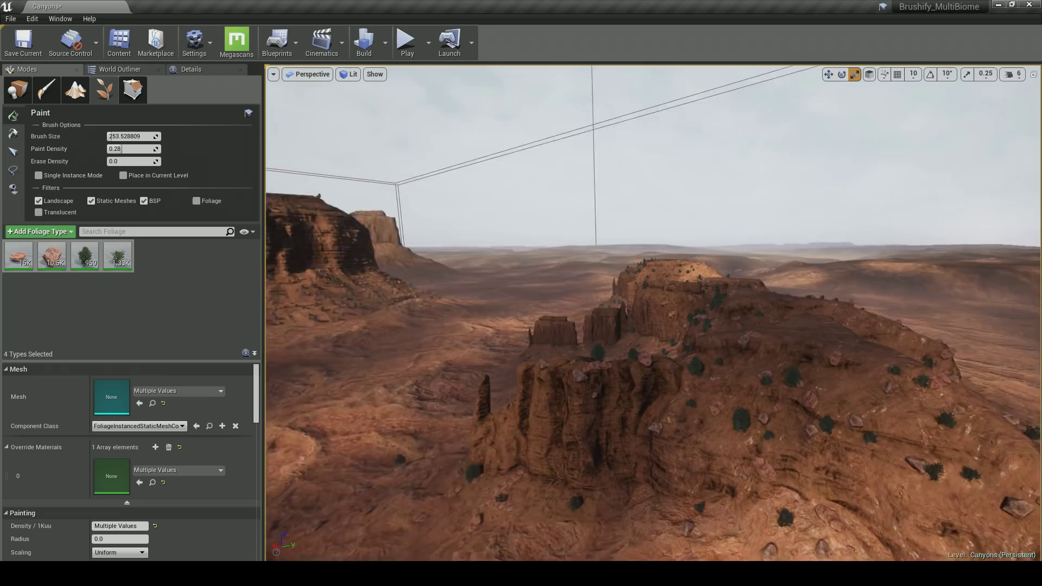
right_drag(570, 263, 586, 264)
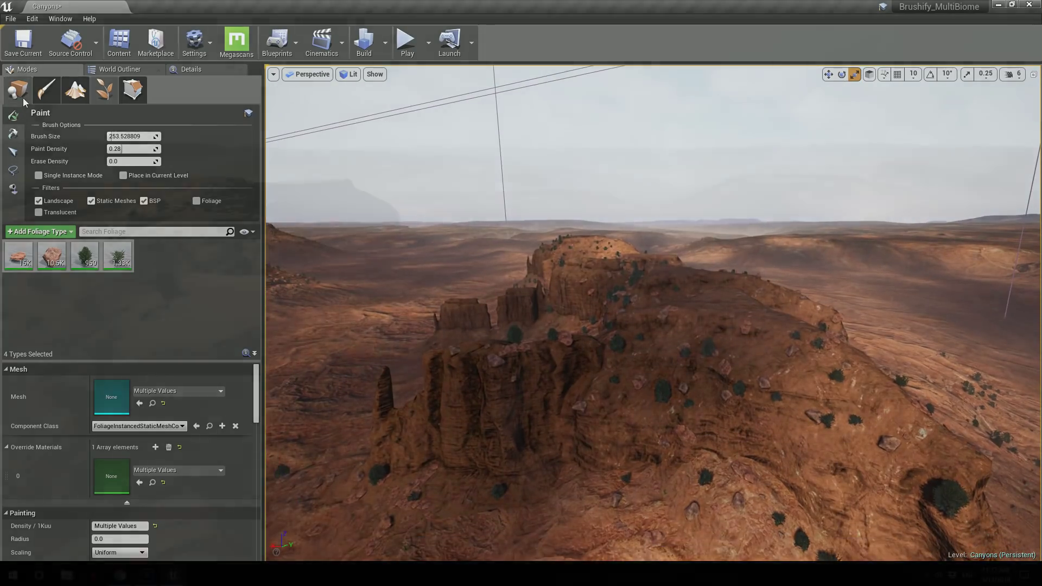